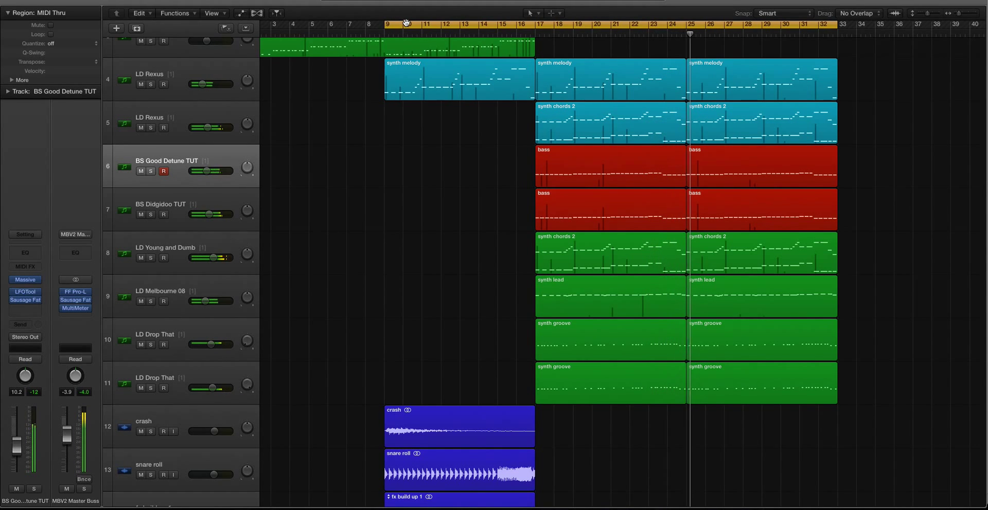
Turn off the cycle range and move the playhead to bar 9.
click(406, 27)
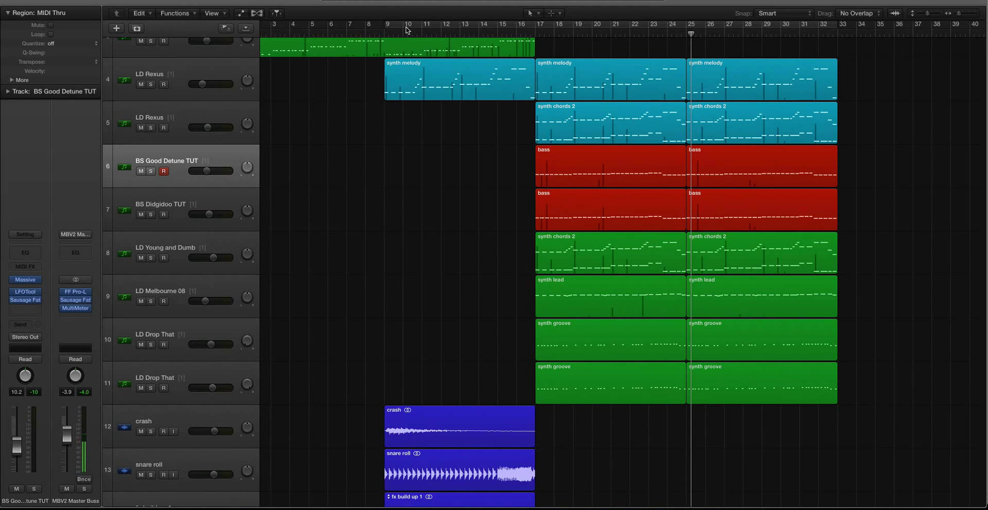
click(384, 35)
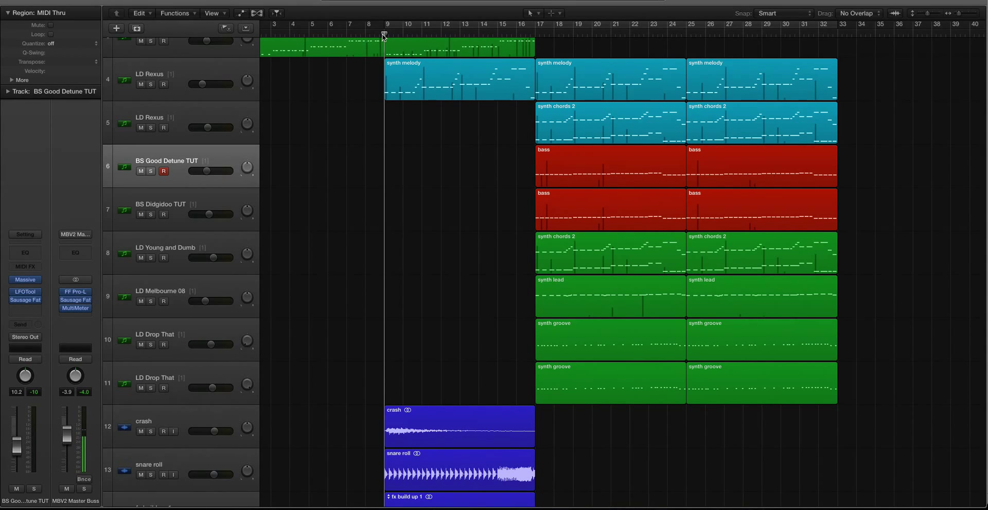
click(244, 115)
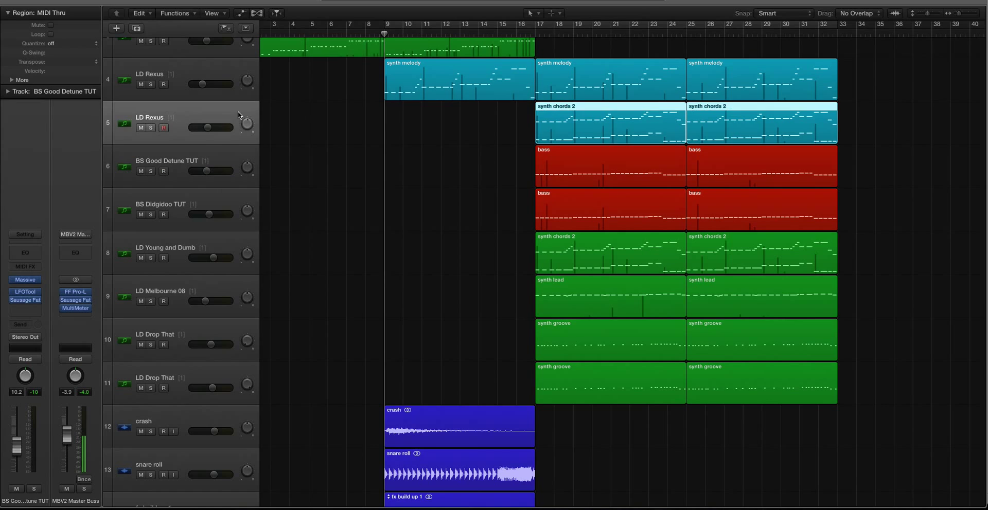
drag(469, 168, 842, 211)
click(504, 195)
drag(496, 182, 806, 227)
click(428, 192)
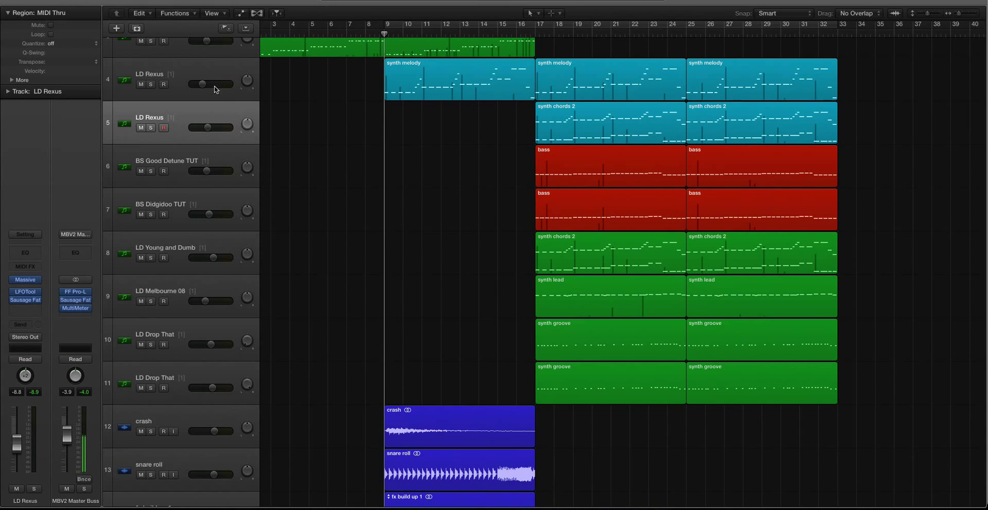
Solo the synth melody and synth chords 2 regions on both LD Rexus tracks and listen from bar 9.
click(194, 75)
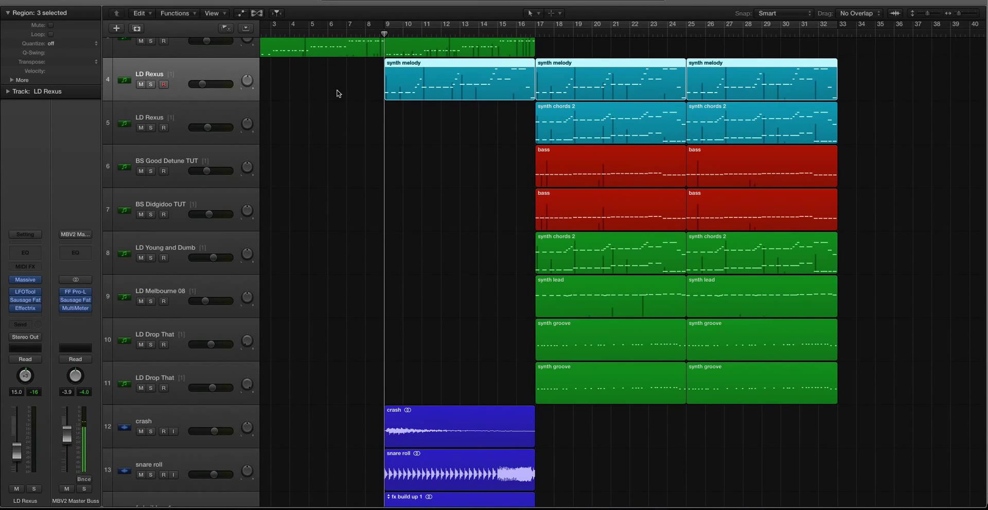
drag(337, 93, 916, 110)
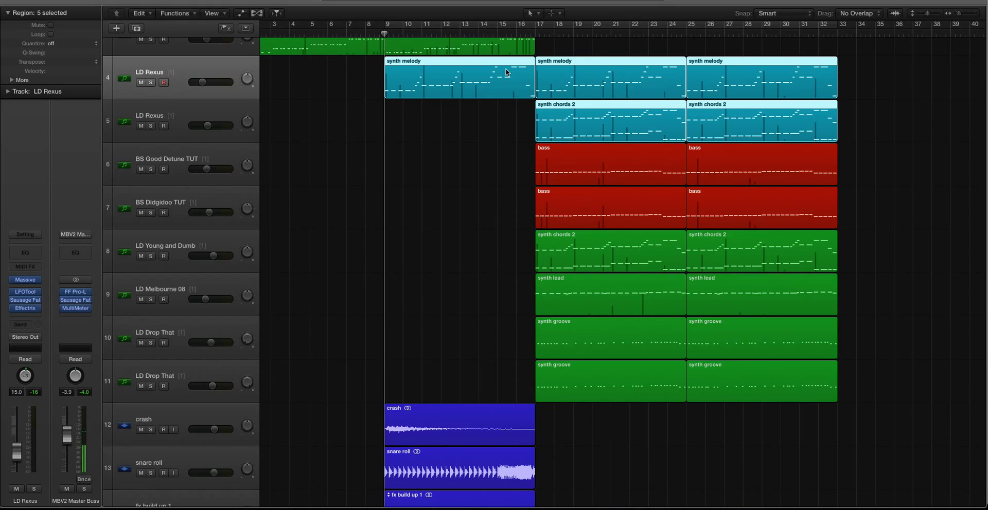
key(ctrl+s)
scroll(429, 117, up, 3)
scroll(430, 117, up, 2)
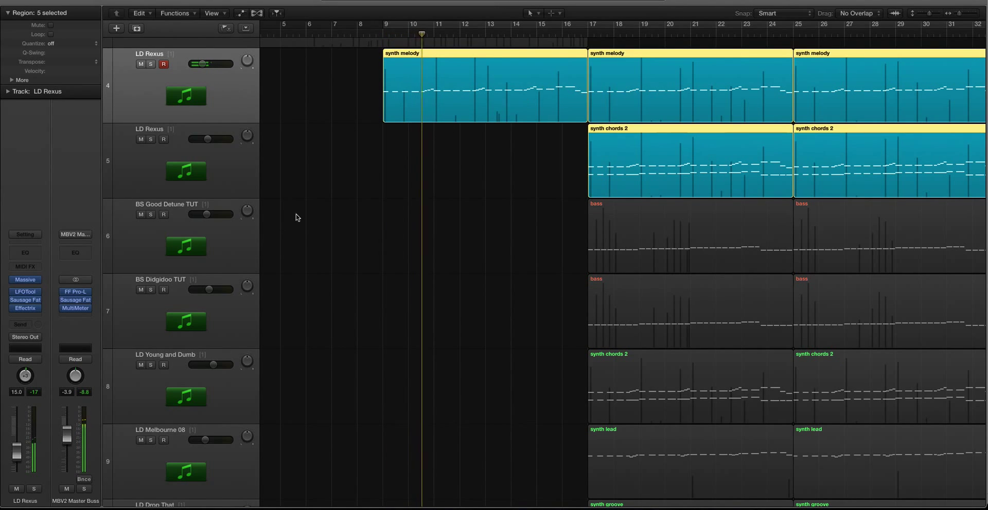
key(space)
Audition the synth chords 2 regions of the second LD Rexus track in solo from bar 17, then end the solo.
click(586, 34)
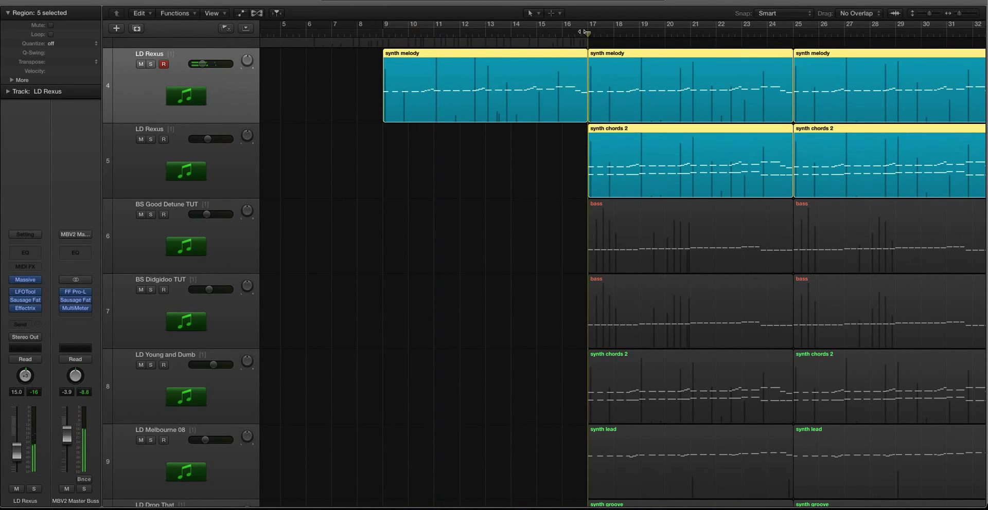
click(407, 178)
click(230, 174)
key(super+Down)
key(super+Right)
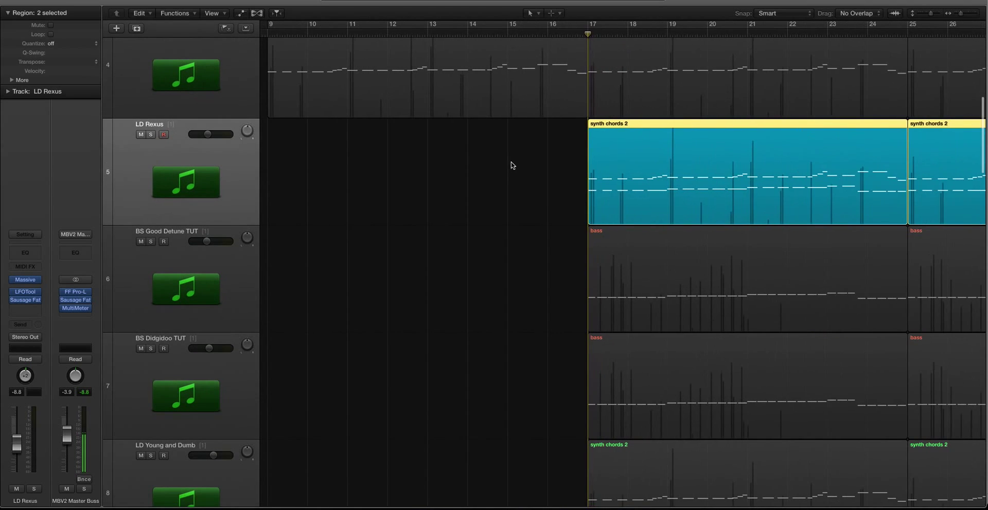
key(space)
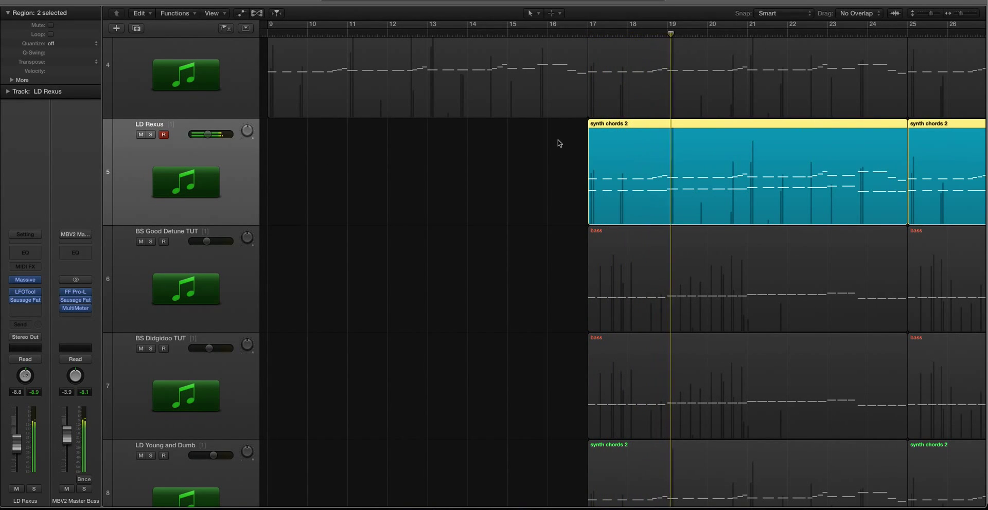
key(ctrl+s)
View the Massive patch of the second LD Rexus track, then close the plug-in window.
key(super+Up)
key(super+Up)
key(super+Left)
key(super+Left)
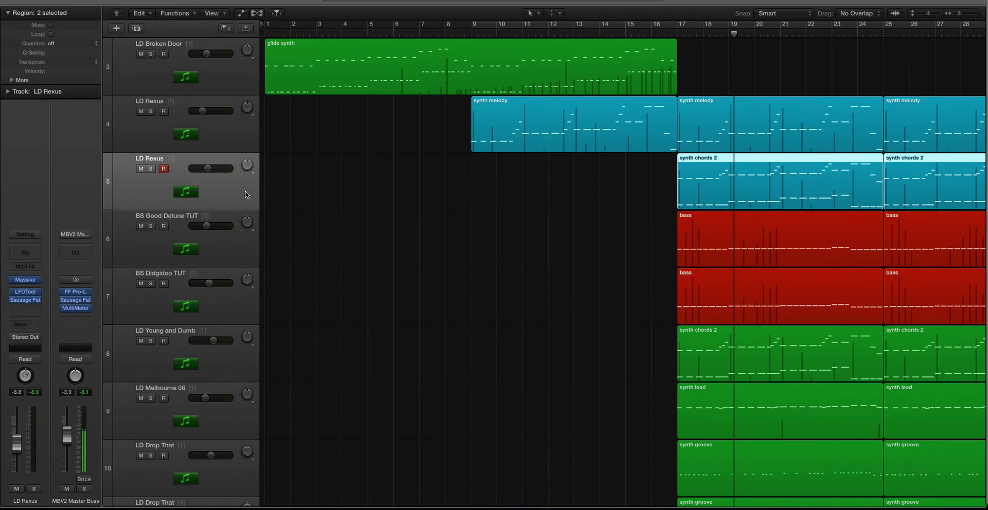
click(31, 283)
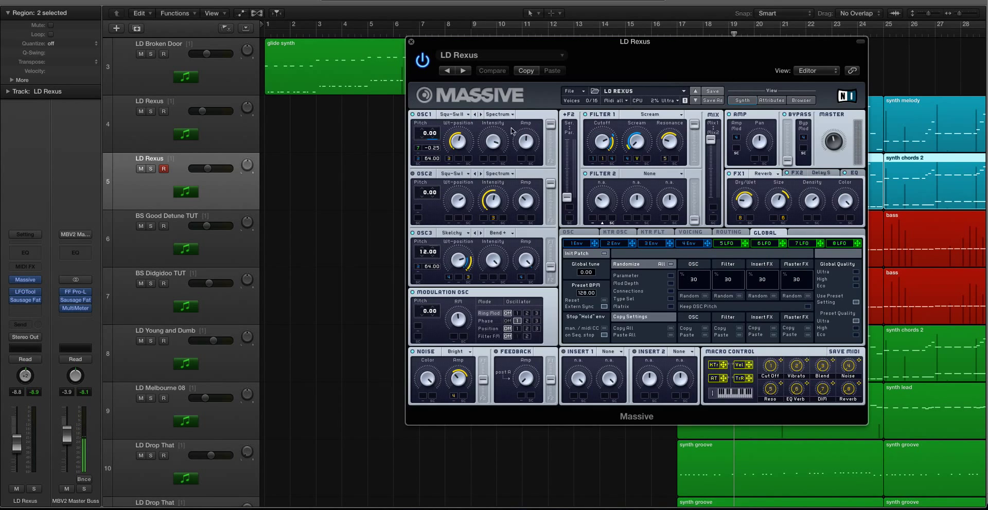
click(411, 42)
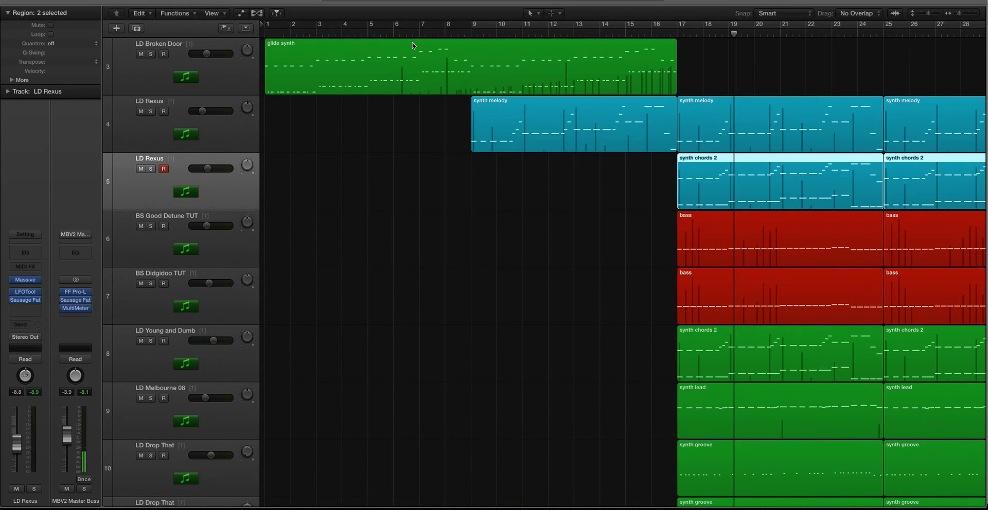
Return the playhead to bar 17 and select the regions of the second LD Rexus track.
click(634, 170)
click(675, 33)
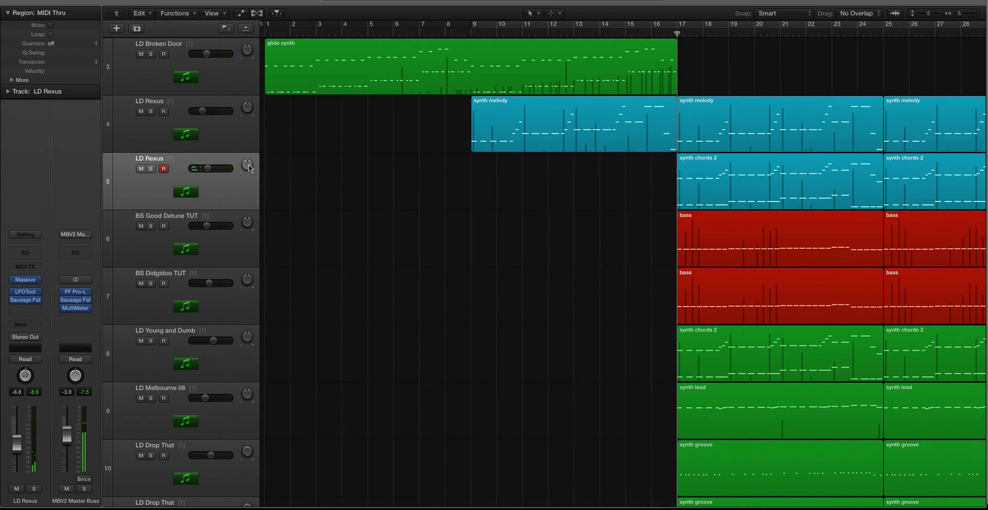
click(238, 150)
click(238, 183)
scroll(400, 197, down, 1)
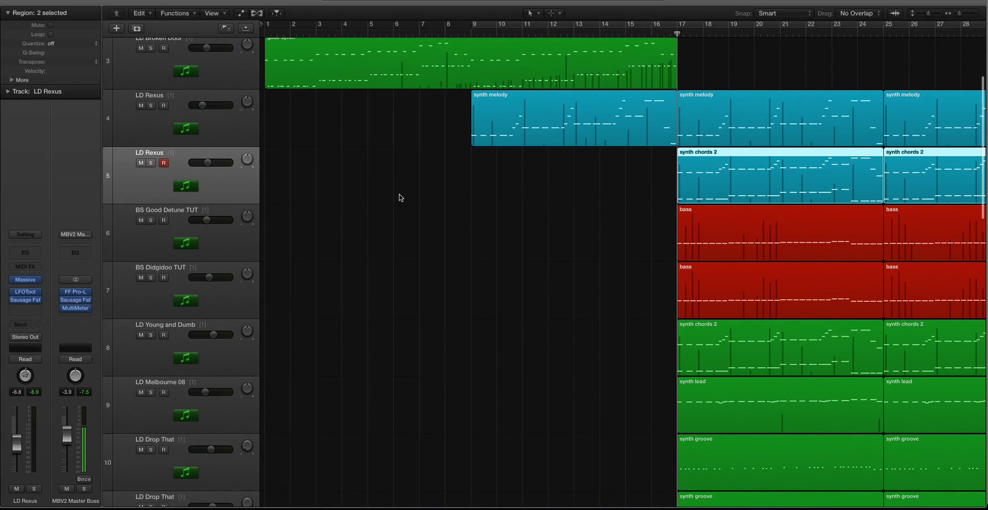
scroll(399, 197, down, 2)
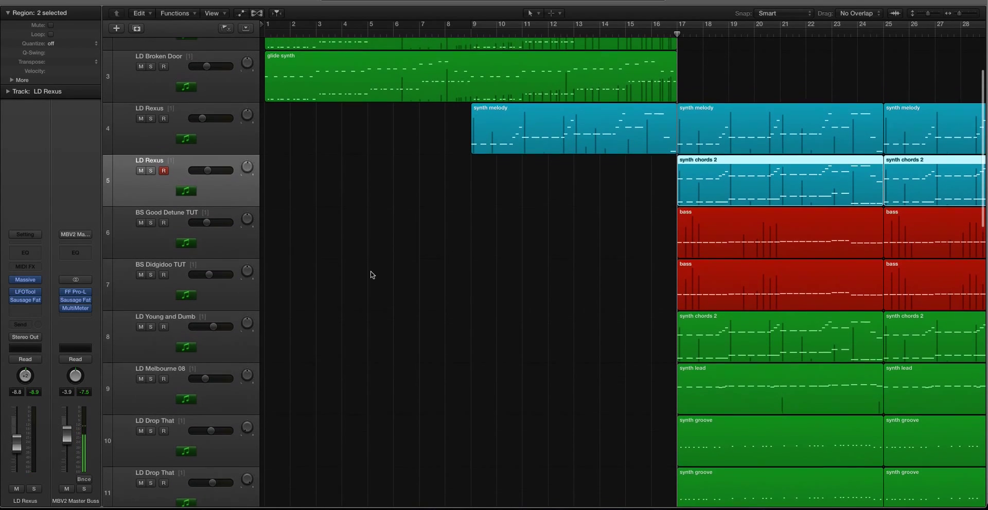
Audition the synth chords 2 regions of the LD Young and Dumb track in solo from bar 17, then end the solo.
click(228, 354)
key(ctrl+s)
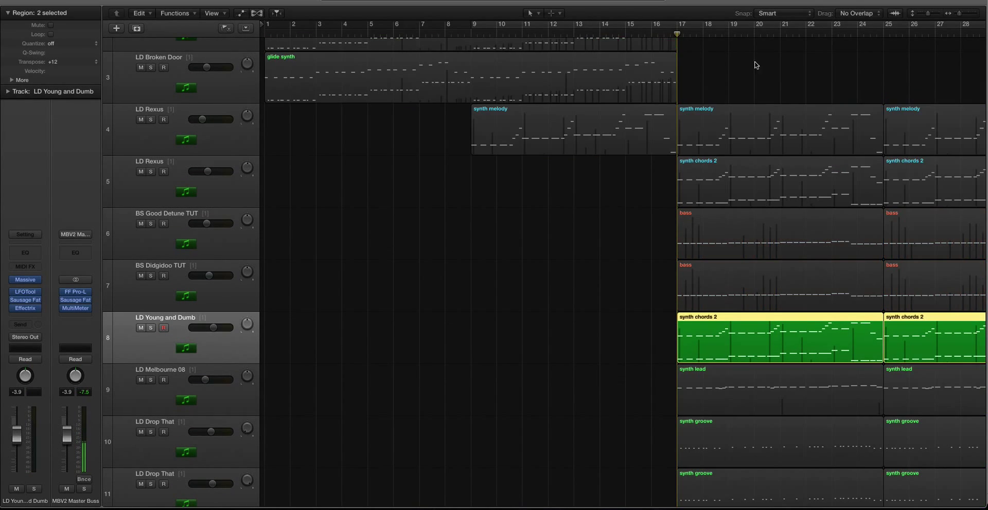
key(space)
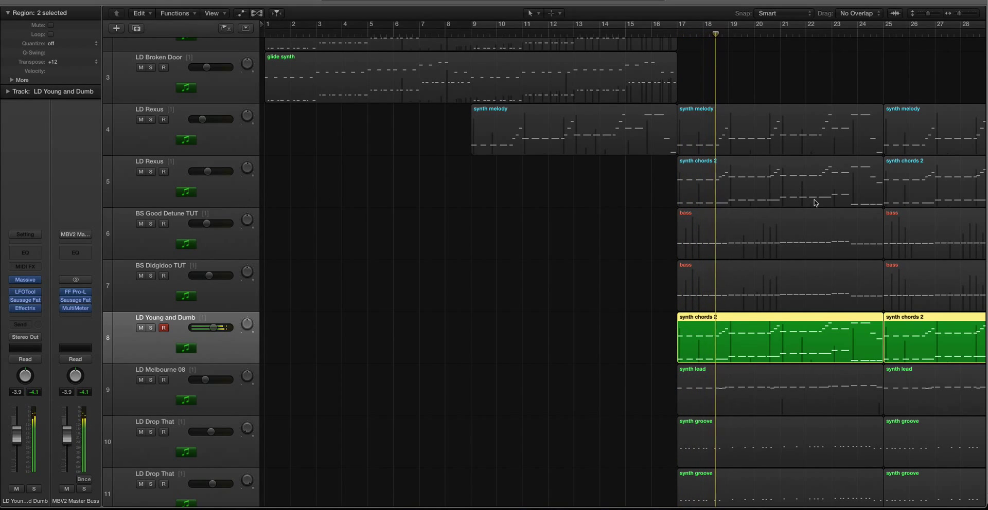
click(756, 201)
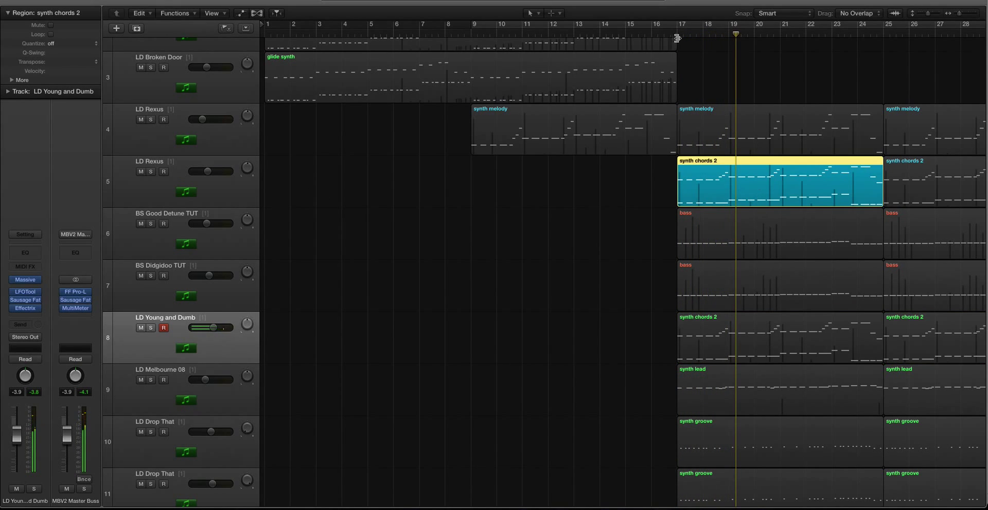
key(space)
key(ctrl+s)
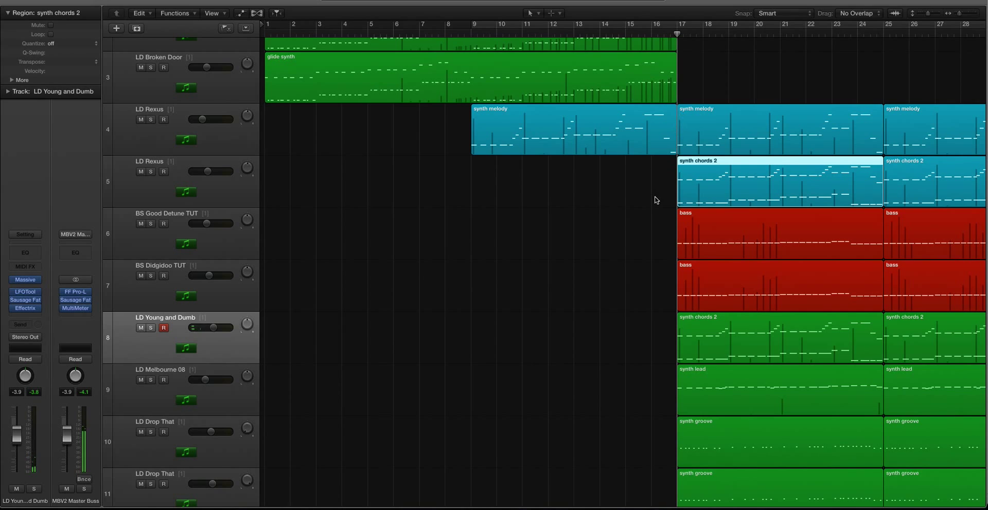
Audition the bass regions of the BS Good Detune TUT track in solo from bar 17.
key(super+Up)
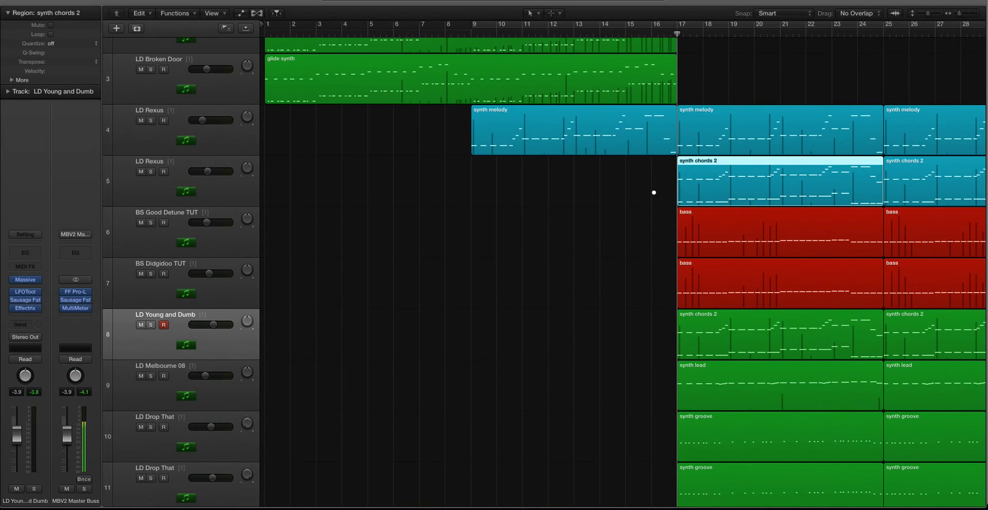
click(231, 237)
key(super+Left)
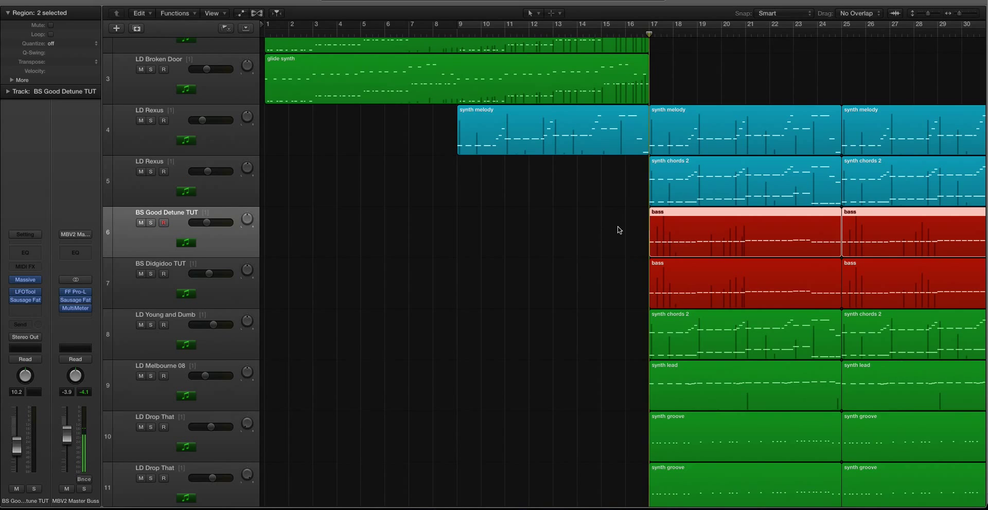
key(ctrl+s)
key(space)
key(super+Down)
key(super+Right)
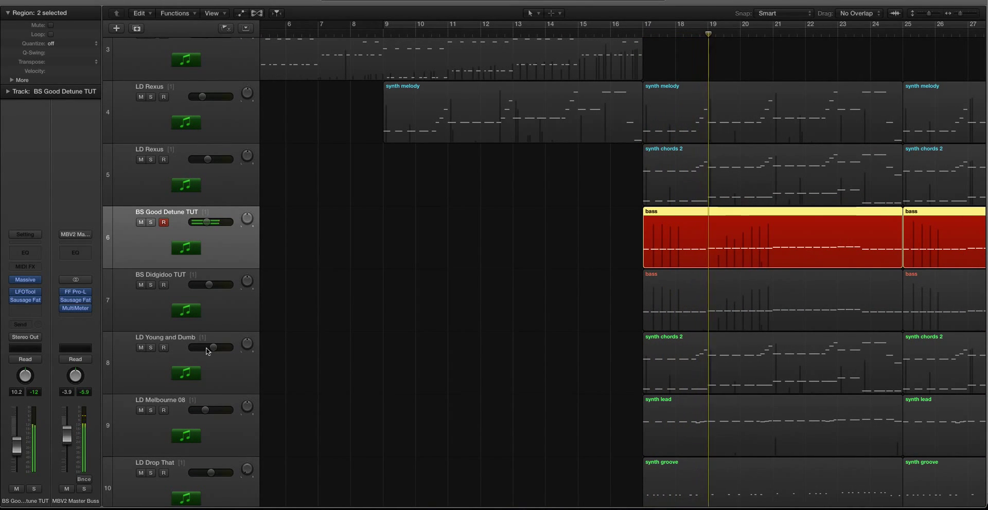
Audition the bass regions of the BS Didgidoo TUT track in solo from bar 17, then end the solo.
click(229, 311)
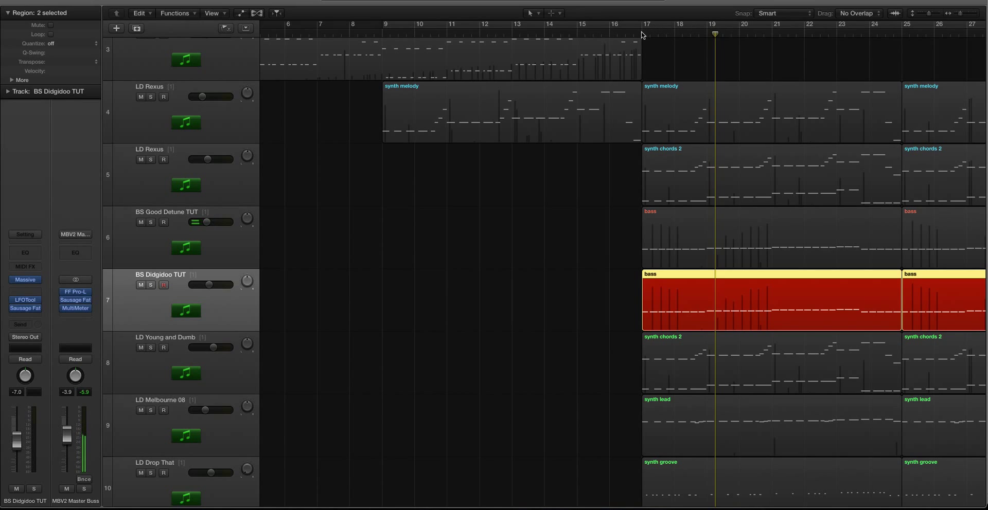
key(space)
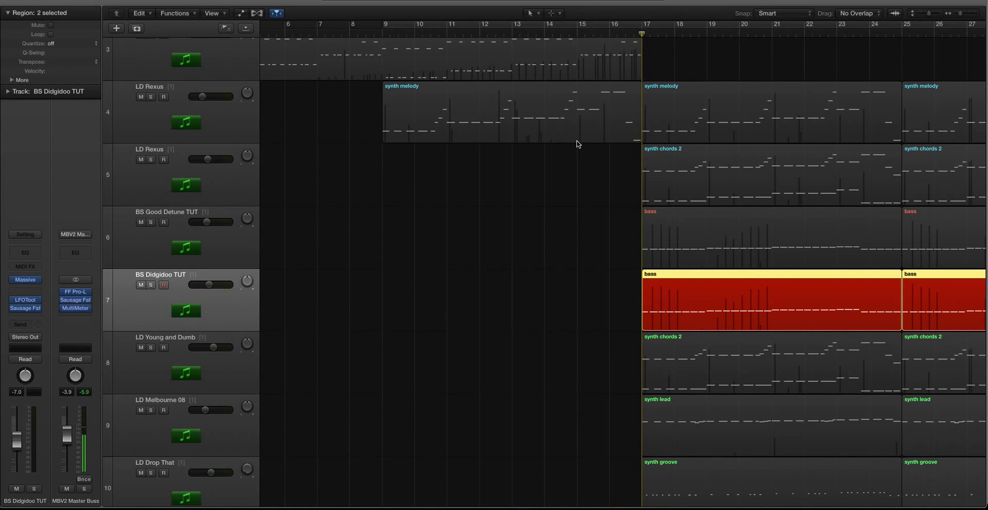
key(space)
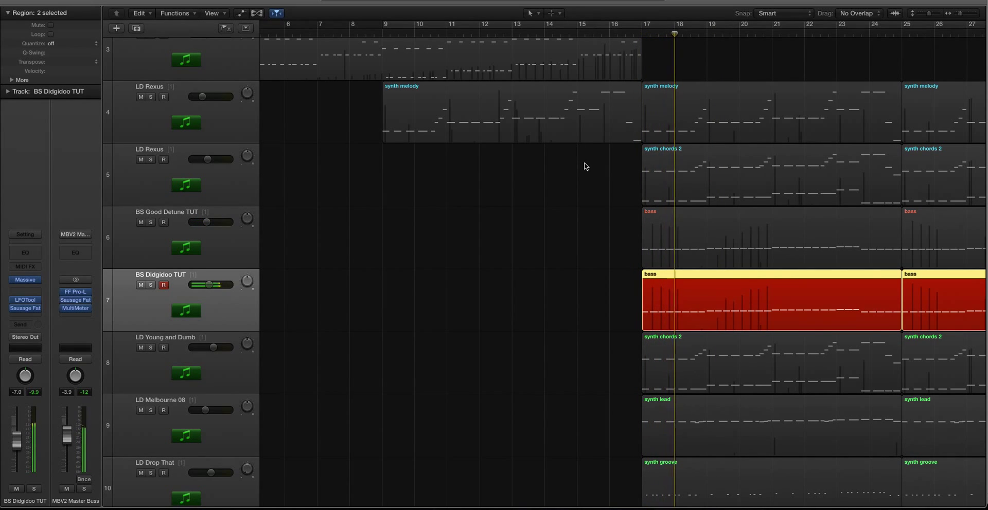
key(ctrl+s)
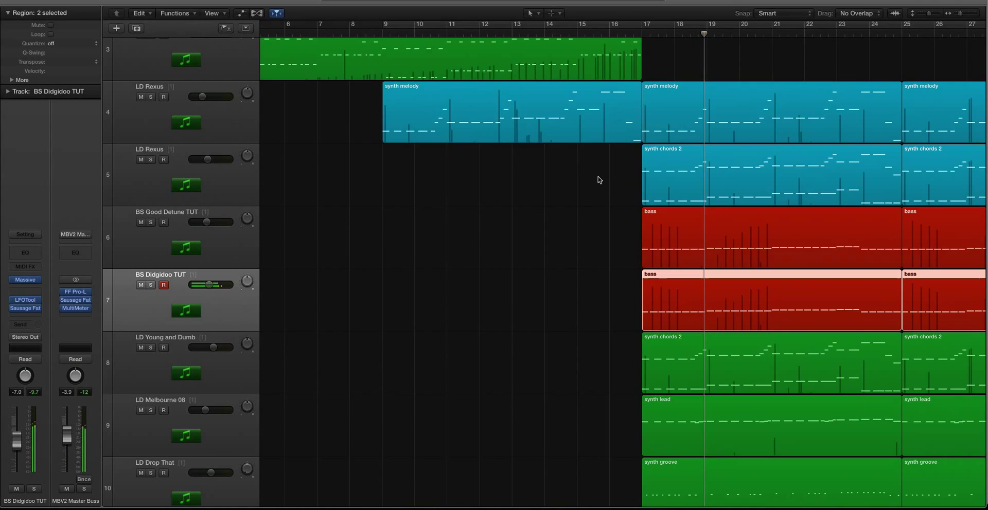
Duplicate the second LD Rexus track and copy its first synth chords 2 region onto the new track at bar 17.
scroll(646, 197, down, 3)
scroll(646, 197, left, 4)
scroll(640, 198, down, 2)
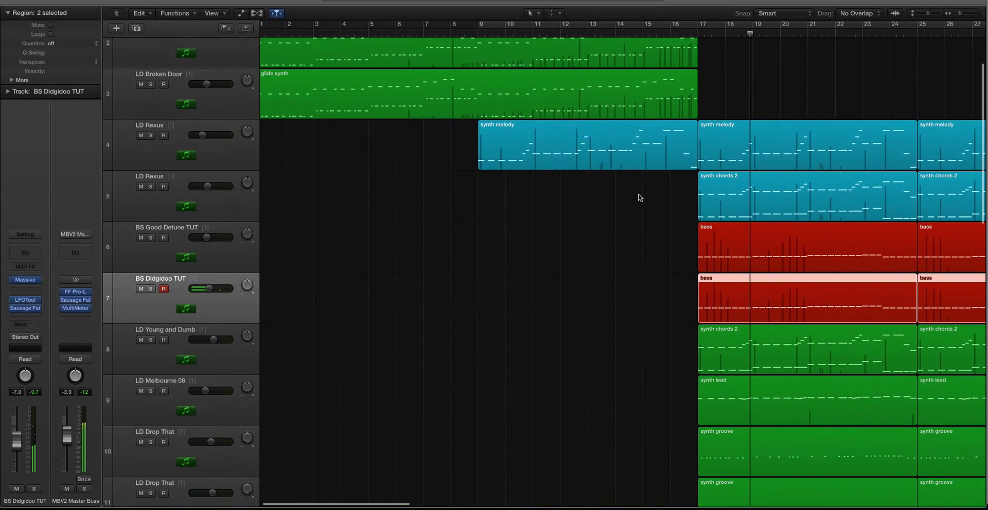
scroll(640, 197, down, 1)
click(231, 217)
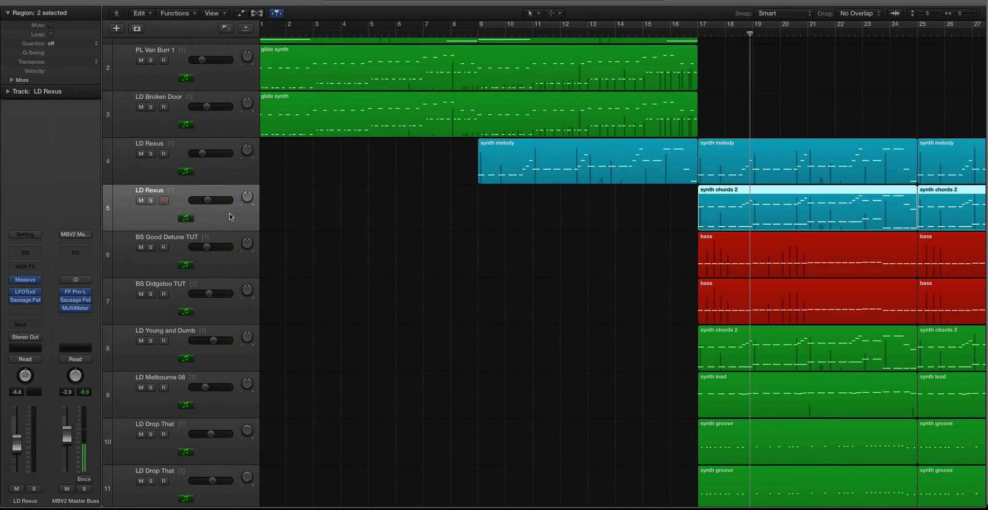
key(super+d)
click(723, 238)
scroll(704, 228, right, 2)
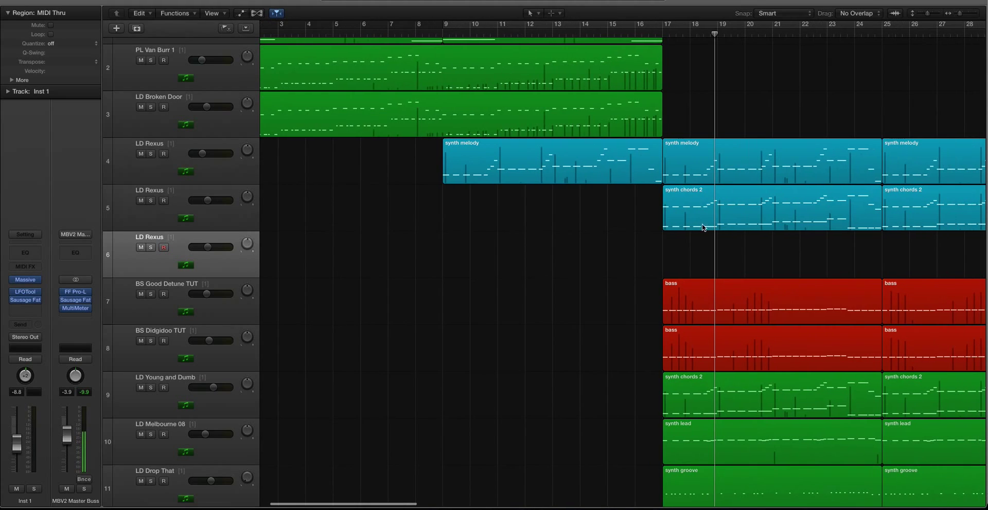
drag(693, 226, 687, 254)
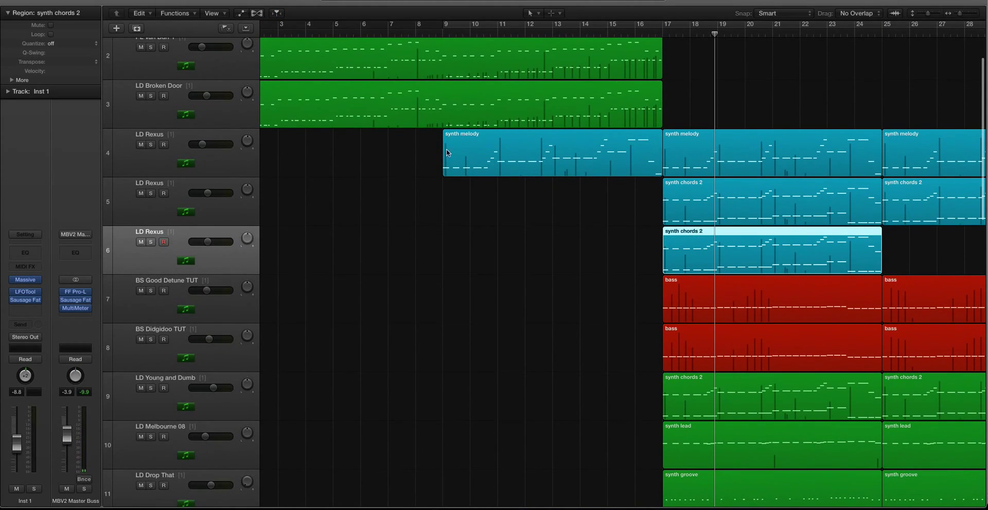
Set the cycle range from bar 17 to bar 25 and play the copied synth chords 2 region in solo.
drag(673, 27, 881, 26)
key(ctrl+s)
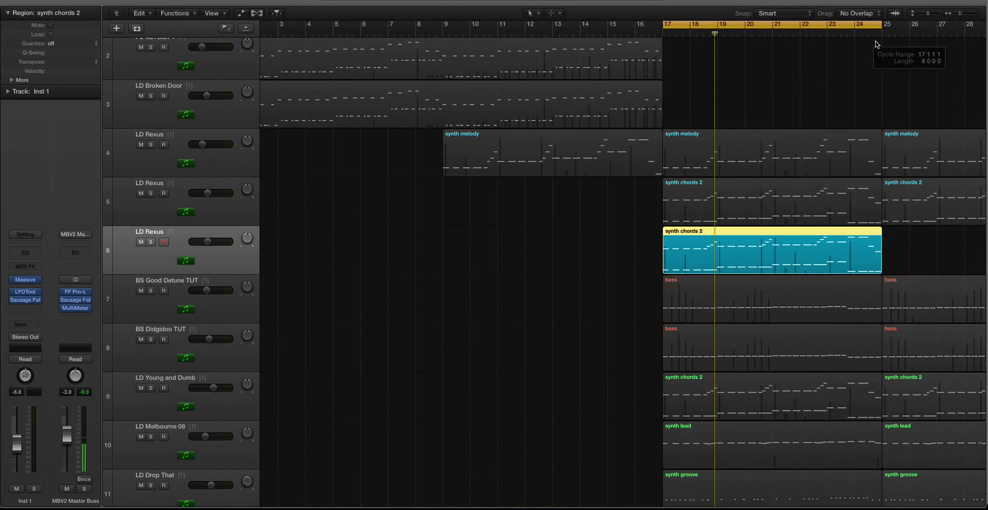
key(space)
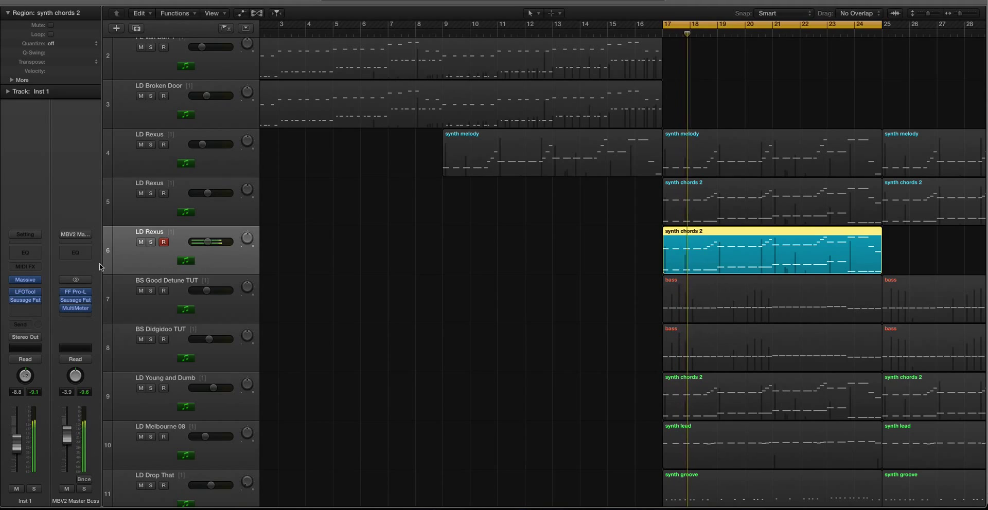
Show the new track's Massive plug-in and replace its LD Rexus patch with a blank new sound.
key(v)
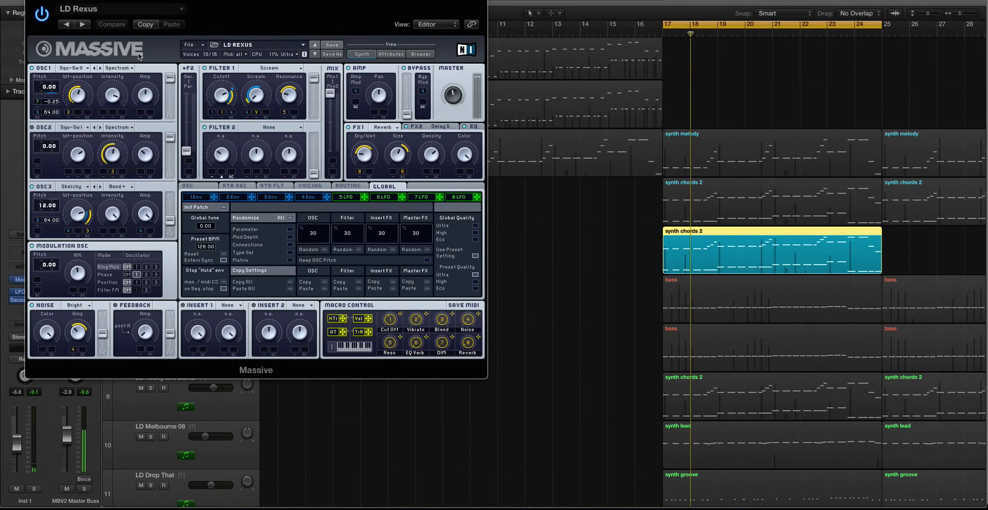
click(185, 46)
click(191, 46)
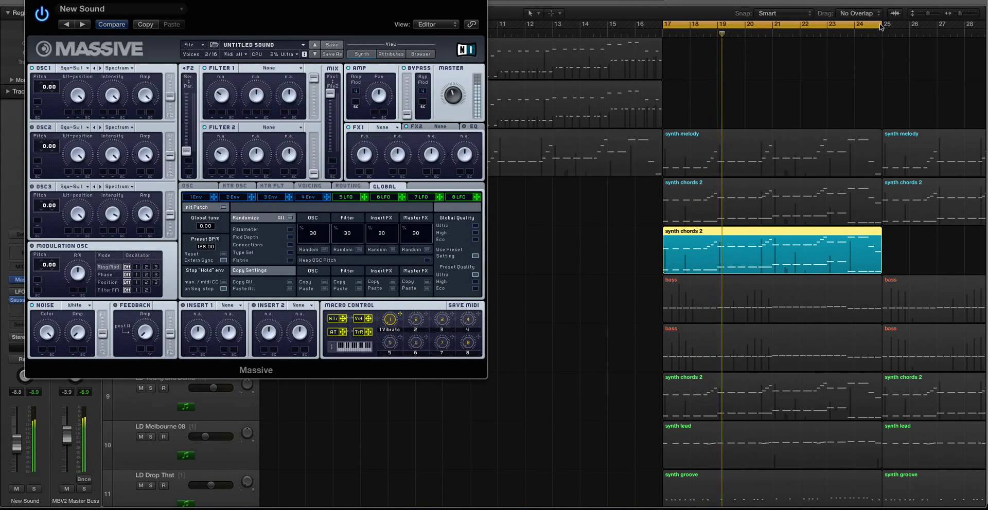
Set oscillator 1's wavetable to Square-Saw II, adjust its wavetable position and intensity, and audition the chords.
drag(125, 1, 290, 42)
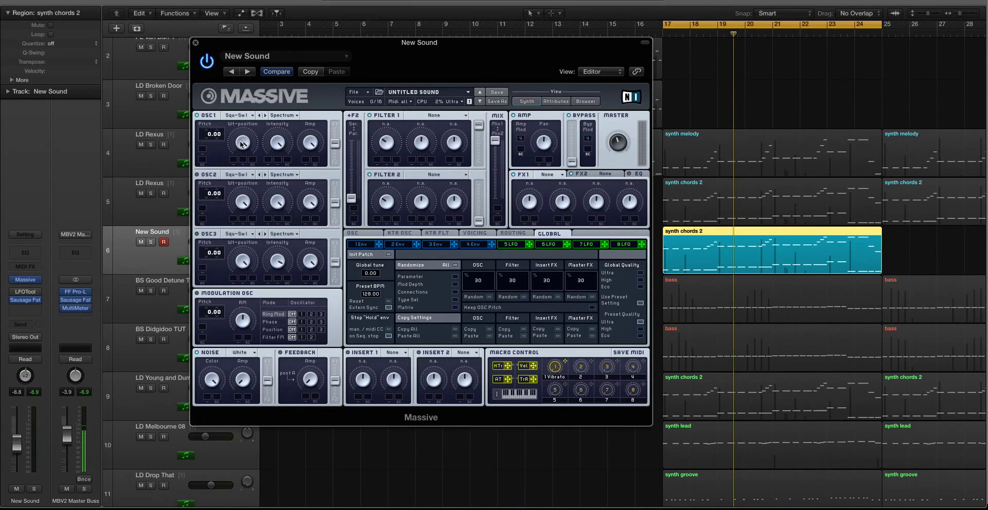
click(247, 116)
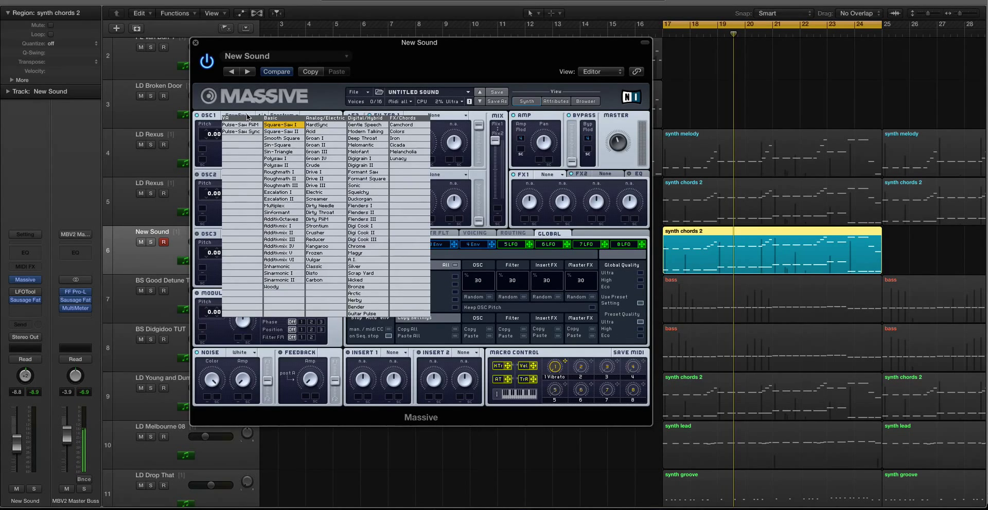
click(273, 133)
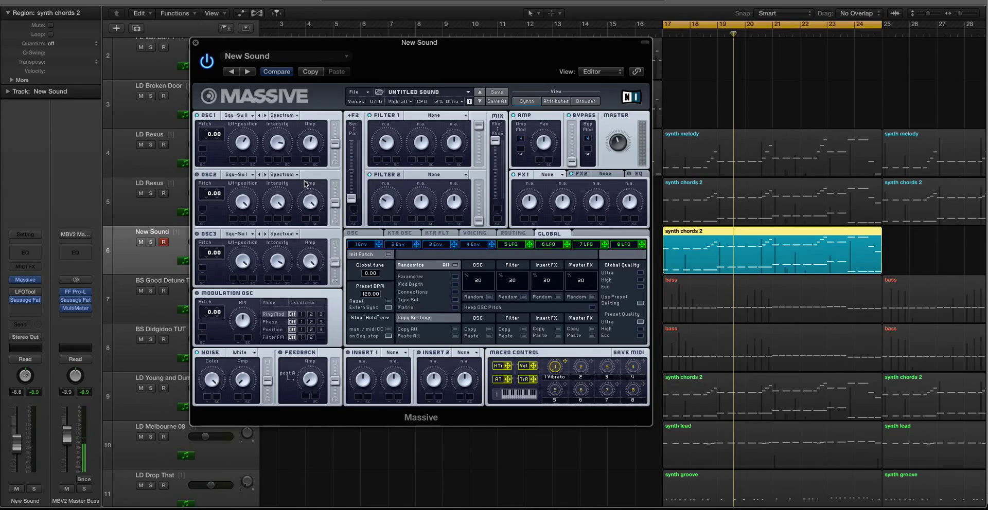
key(space)
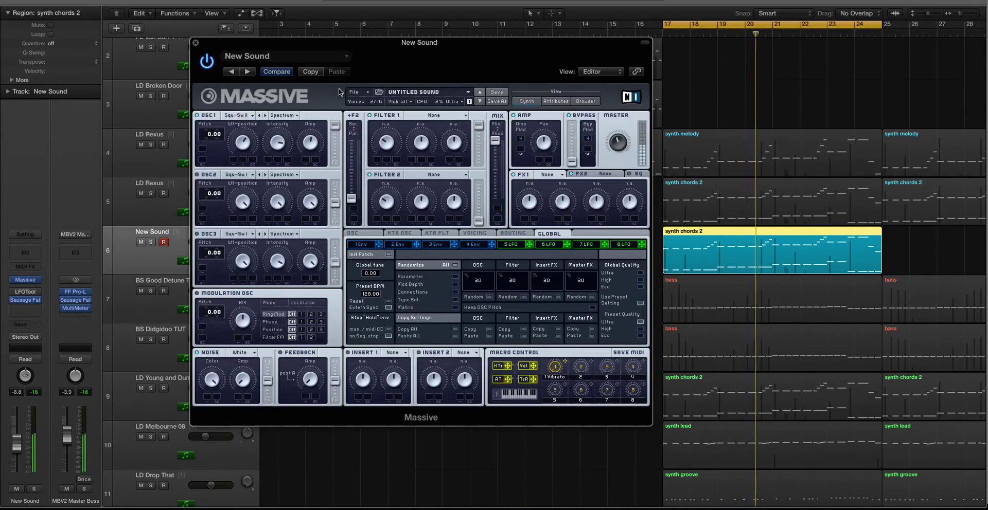
key(space)
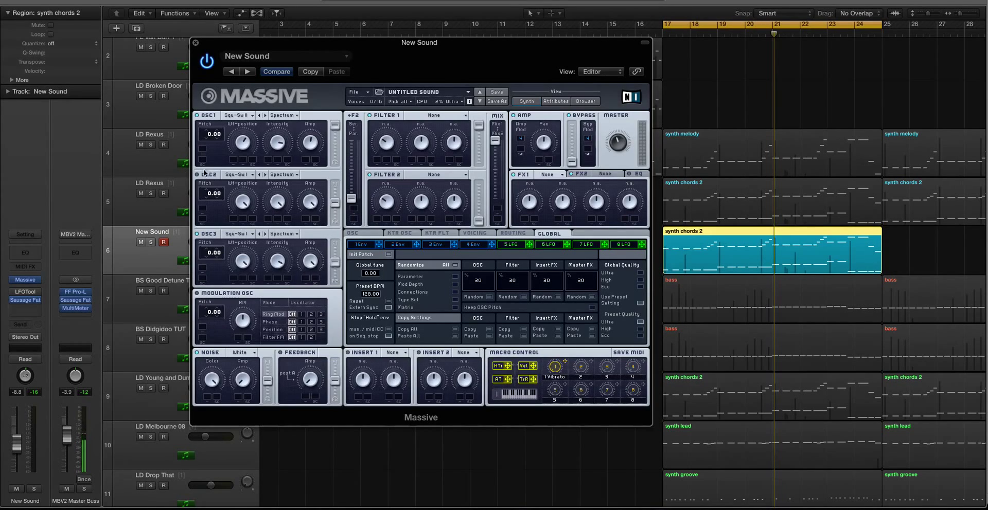
Look through oscillator 2's wavetable choices, keeping Square-Saw I.
click(235, 175)
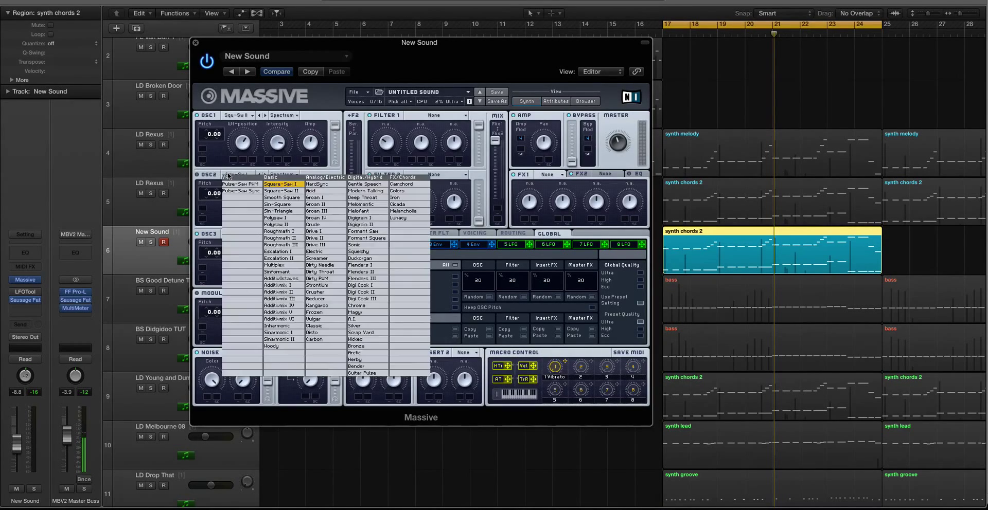
click(209, 176)
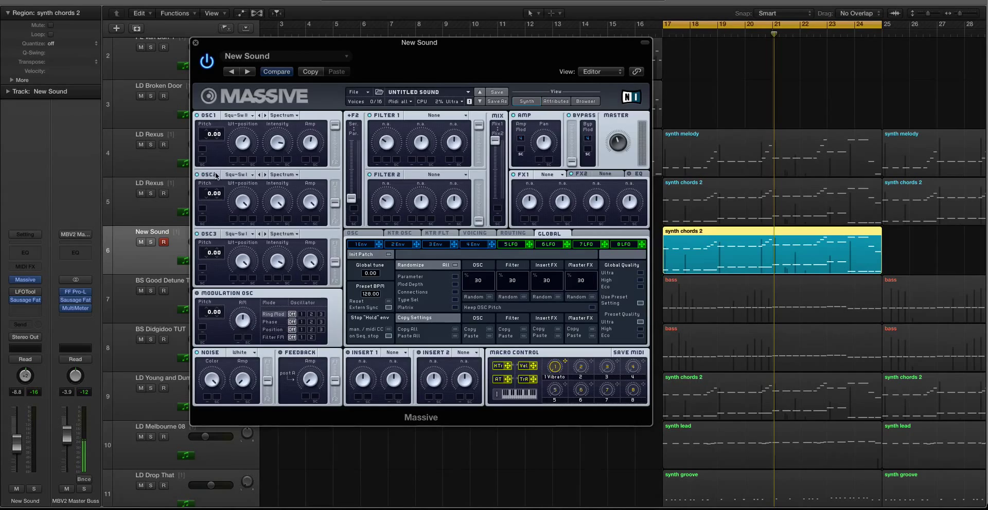
click(237, 175)
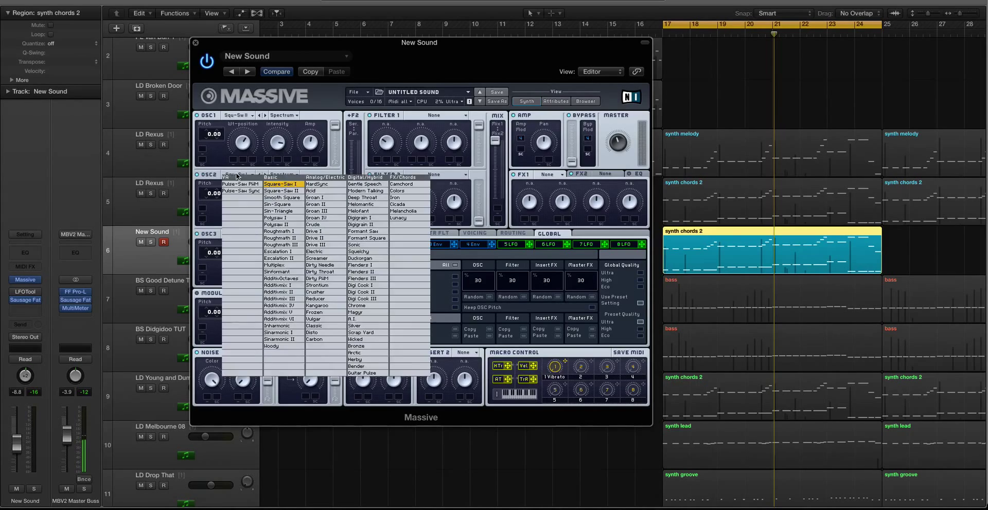
click(209, 174)
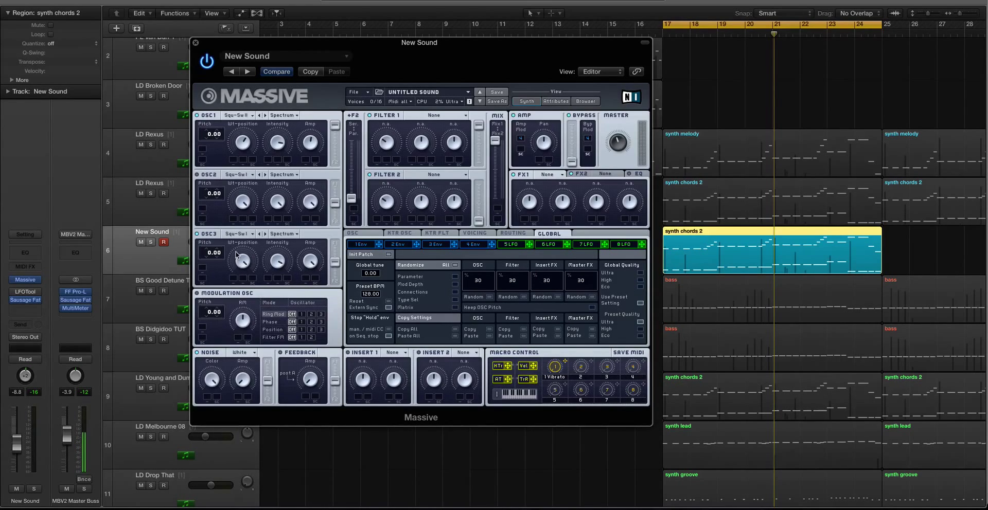
Set oscillator 3's wavetable to Squelchy and play the chords with it.
click(235, 236)
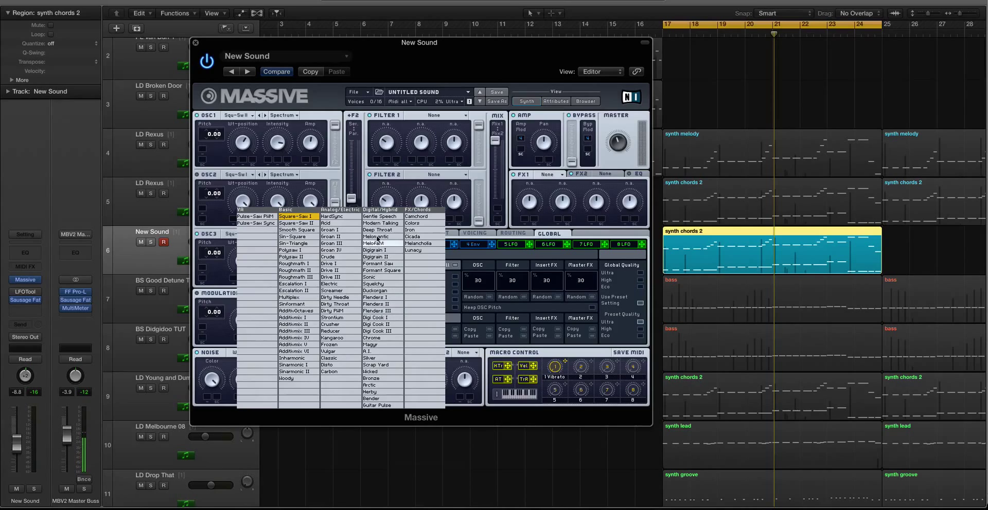
click(388, 284)
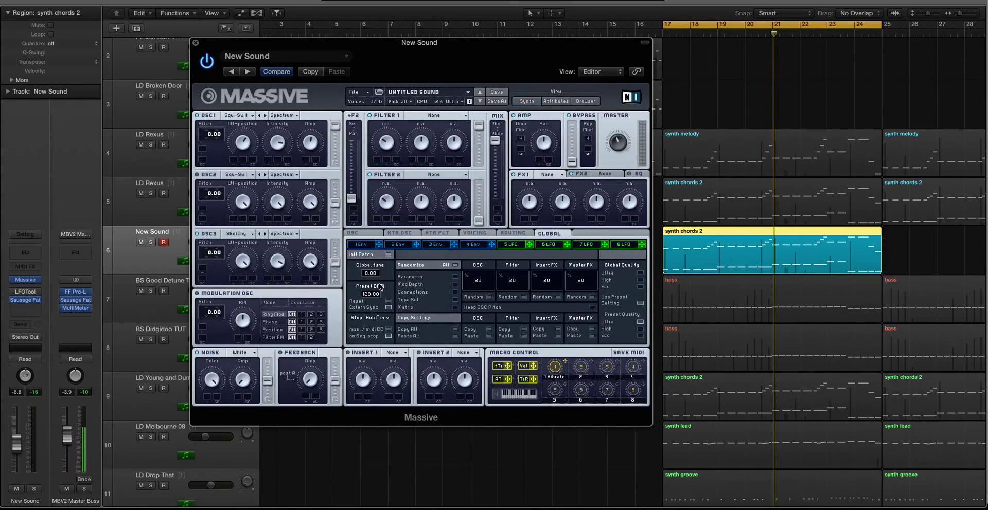
click(238, 237)
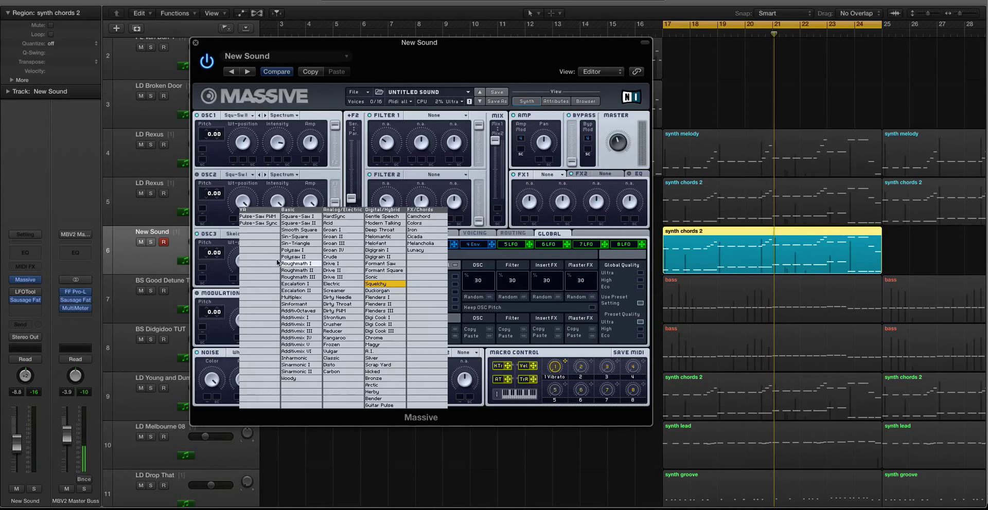
click(229, 258)
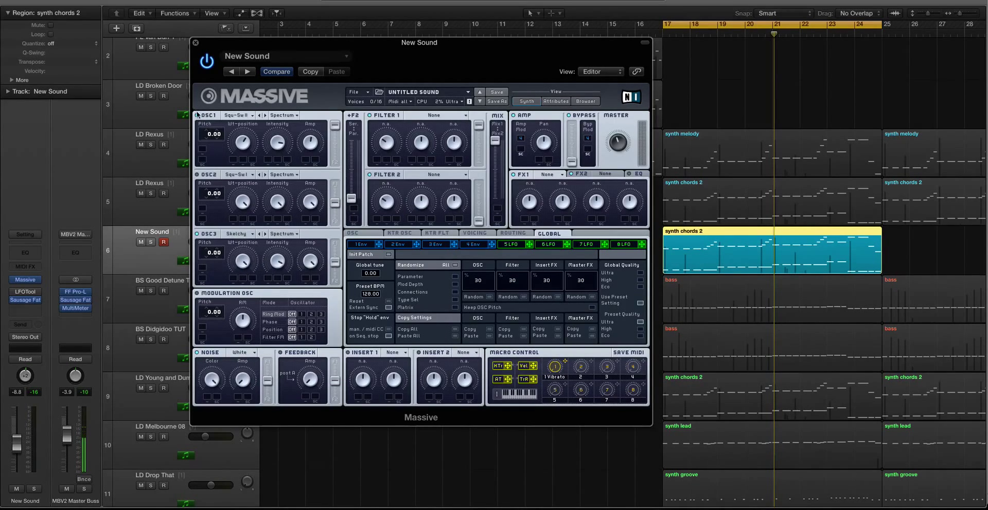
key(space)
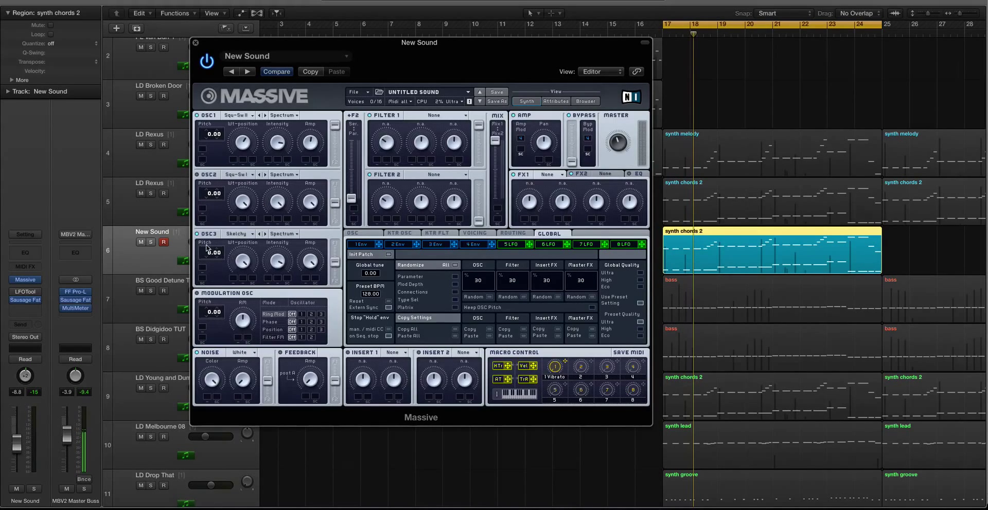
Set oscillator 3's pitch to 12.00 and its wavetable mode to Bend+, and adjust its wavetable position.
drag(209, 252, 207, 245)
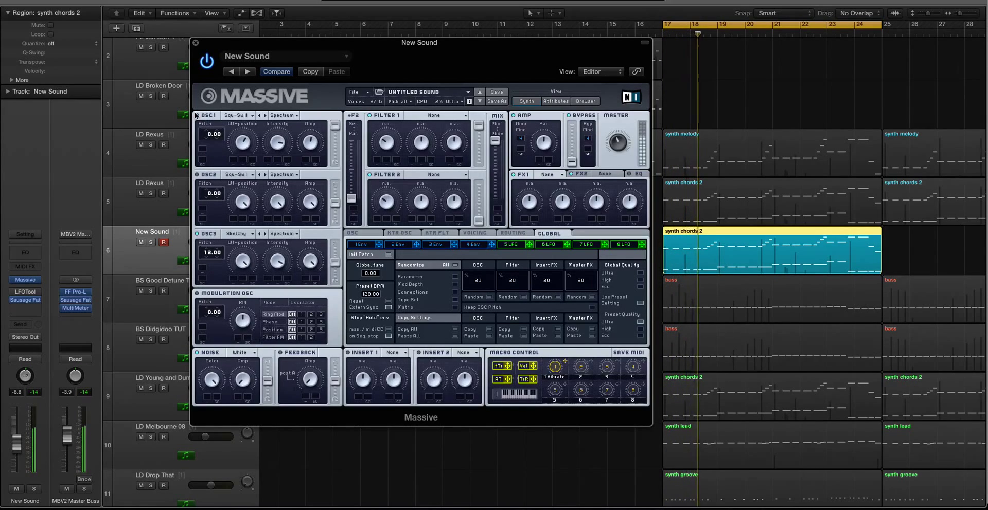
click(290, 235)
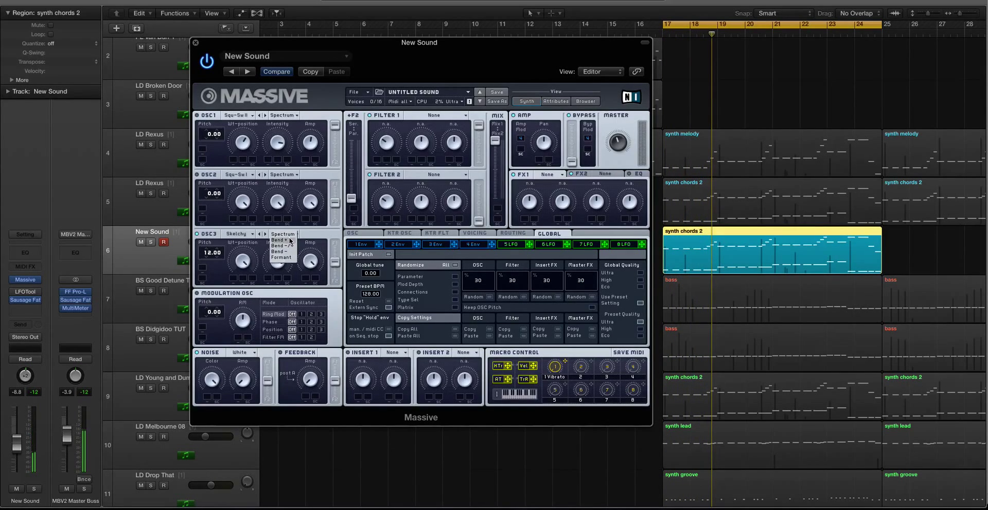
click(282, 240)
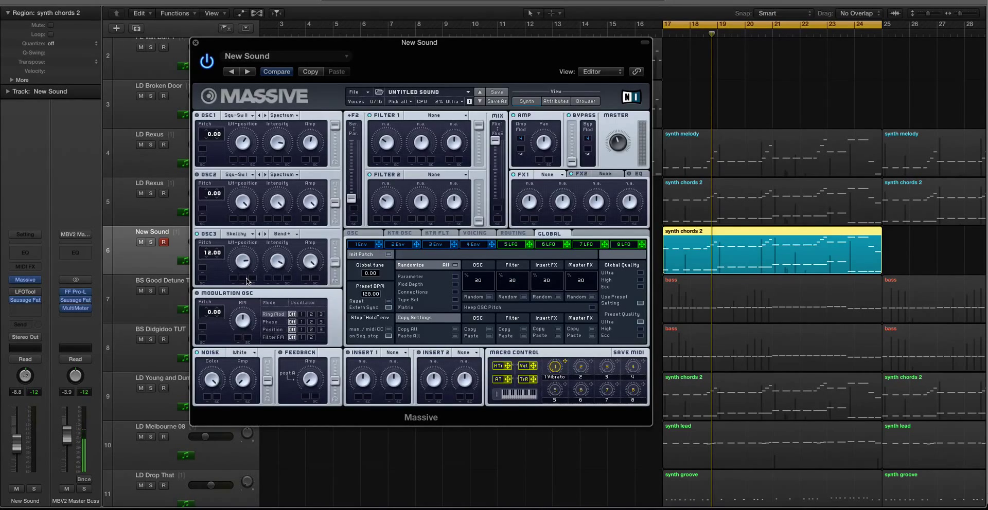
Play the chords while fine-tuning oscillator 3's intensity and its filter routing fader.
key(space)
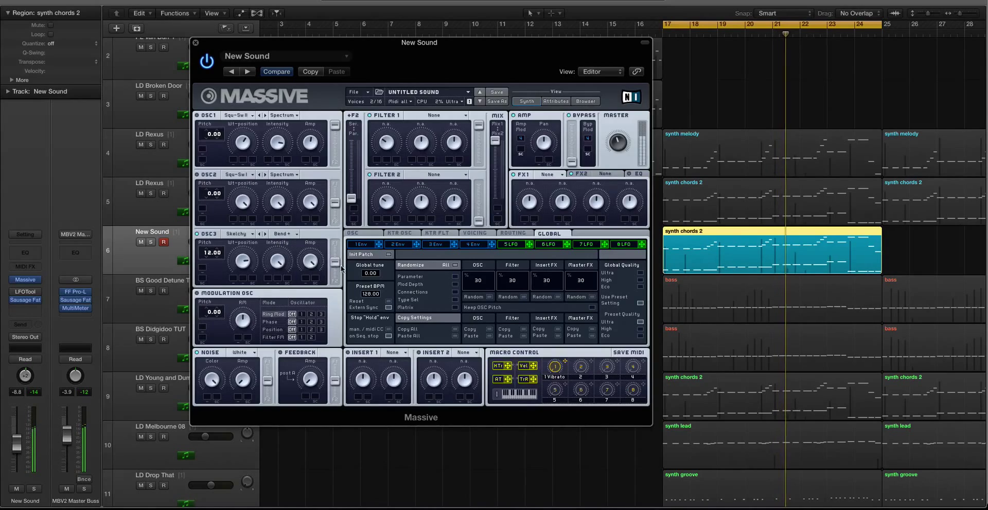
key(space)
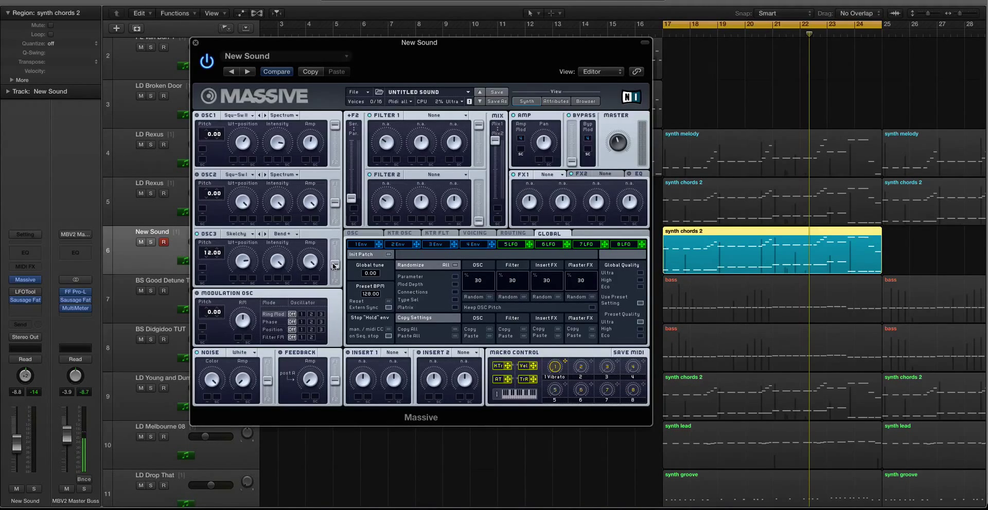
key(space)
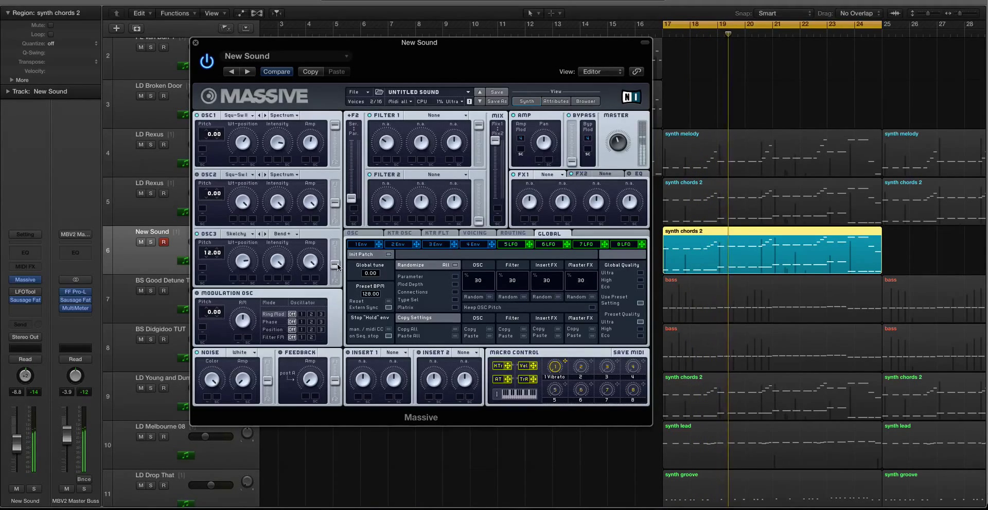
key(space)
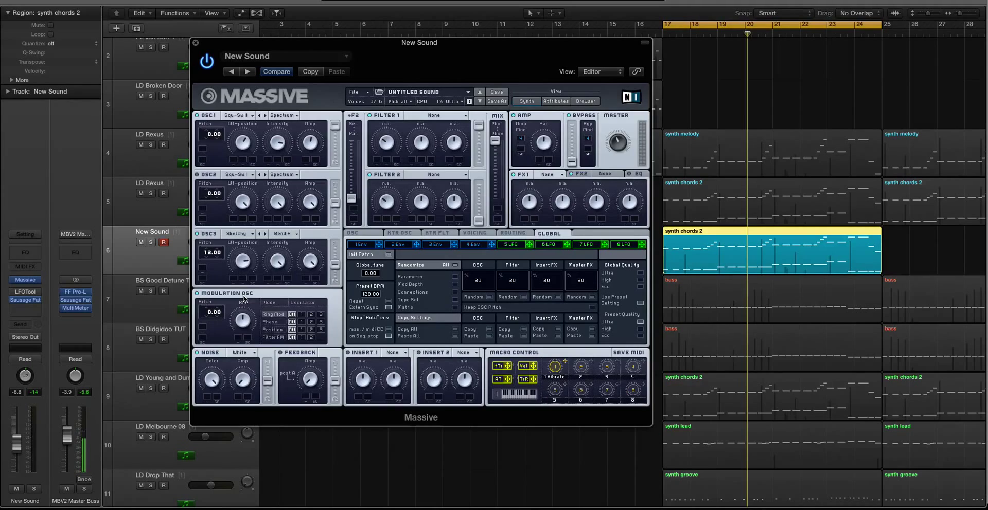
Apply the modulation oscillator's phase modulation to oscillator 1, adjust the Phase amount, and audition the result.
click(271, 323)
click(301, 322)
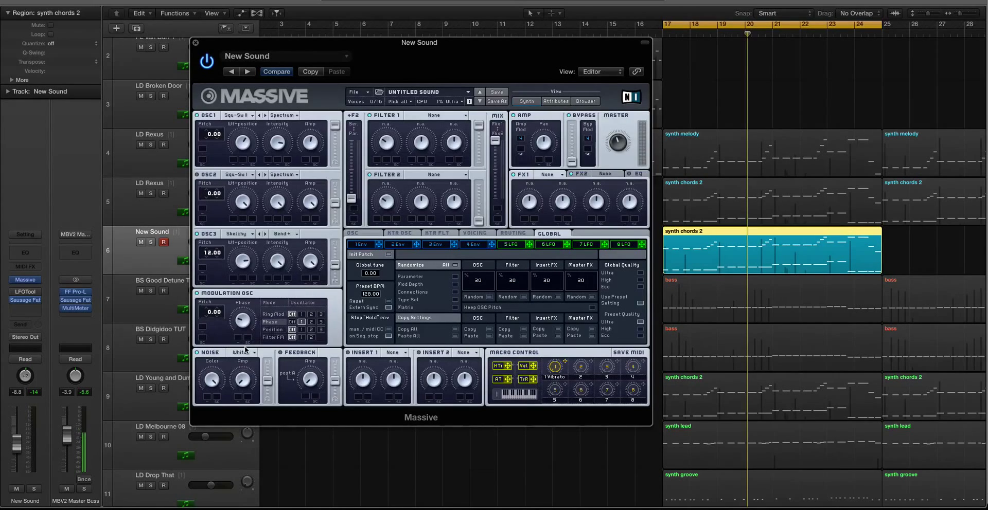
key(space)
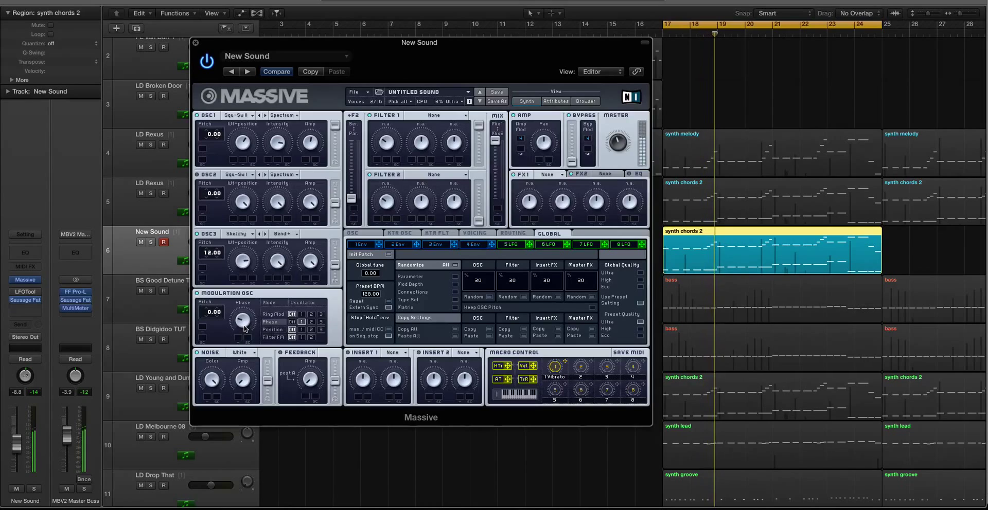
key(space)
Set the noise generator's type to Bright and adjust its amplitude.
click(240, 353)
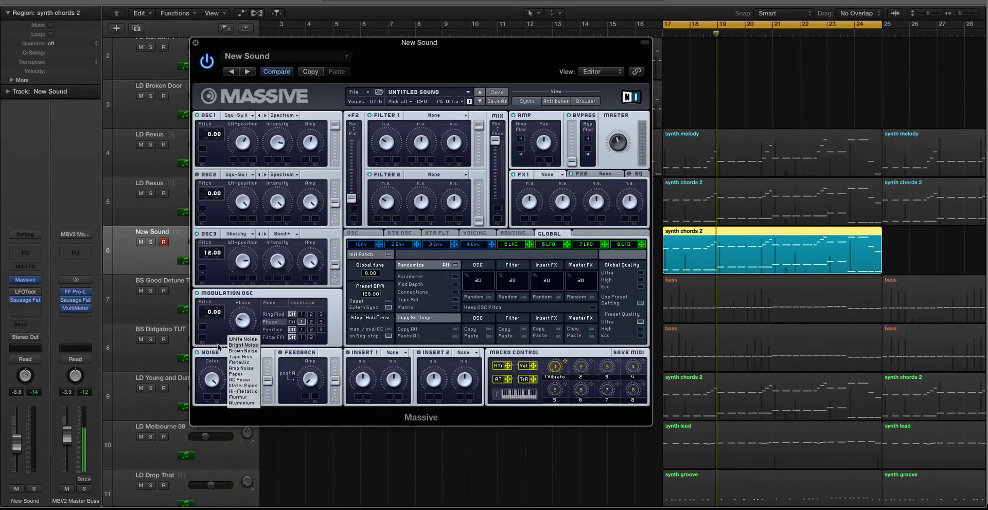
click(242, 346)
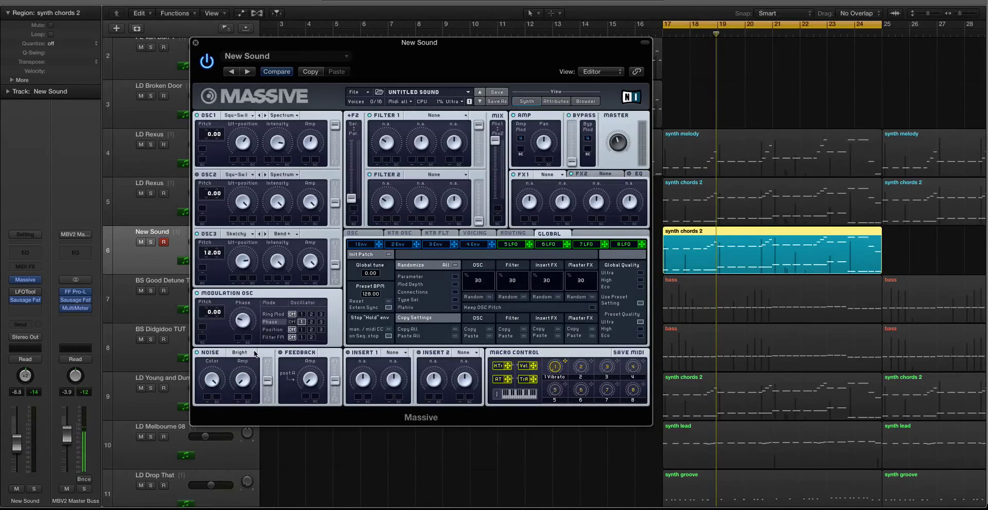
click(252, 352)
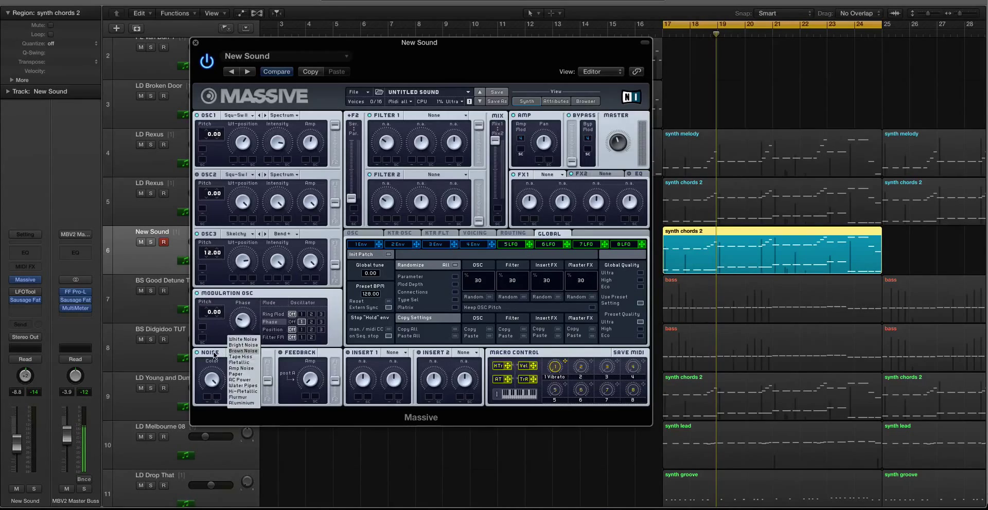
click(237, 376)
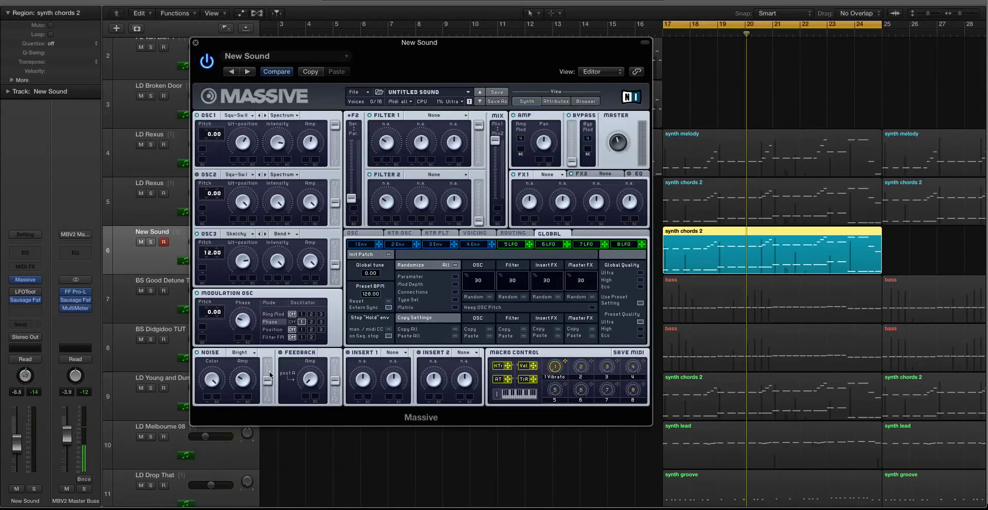
Set the patch's unisono voices to 3 in the voicing settings and audition the chords.
click(475, 233)
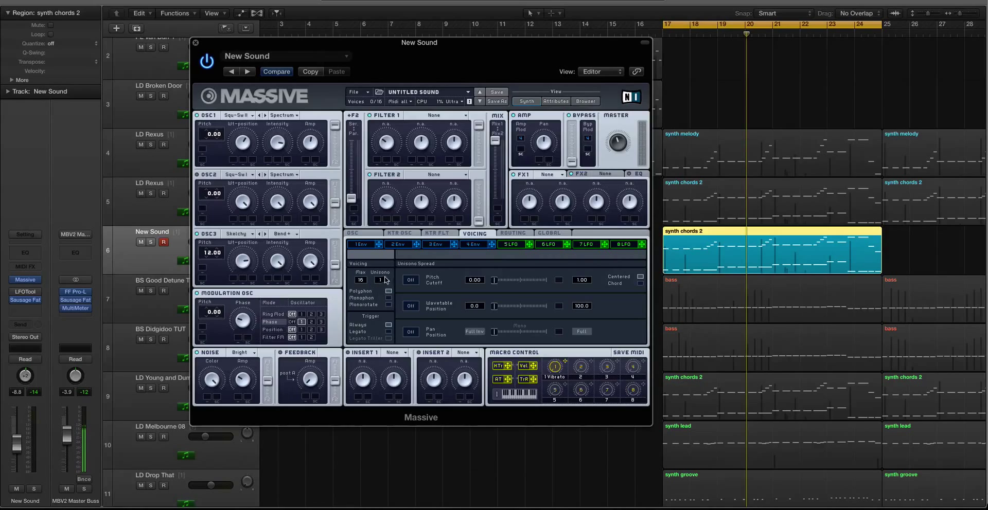
key(space)
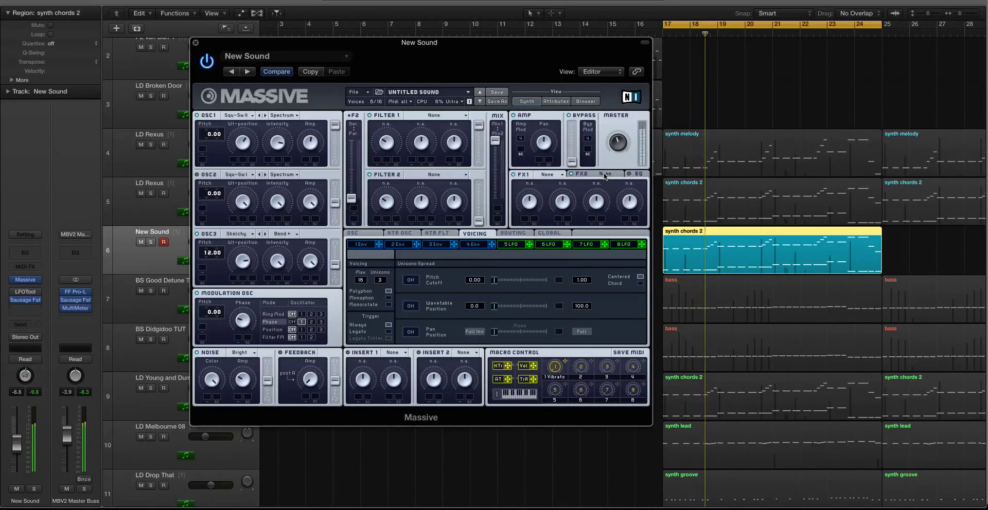
key(space)
Enable the unisono Pitch Cutoff spread, set its upper value to -0.40, and raise its slider to just under halfway.
click(411, 280)
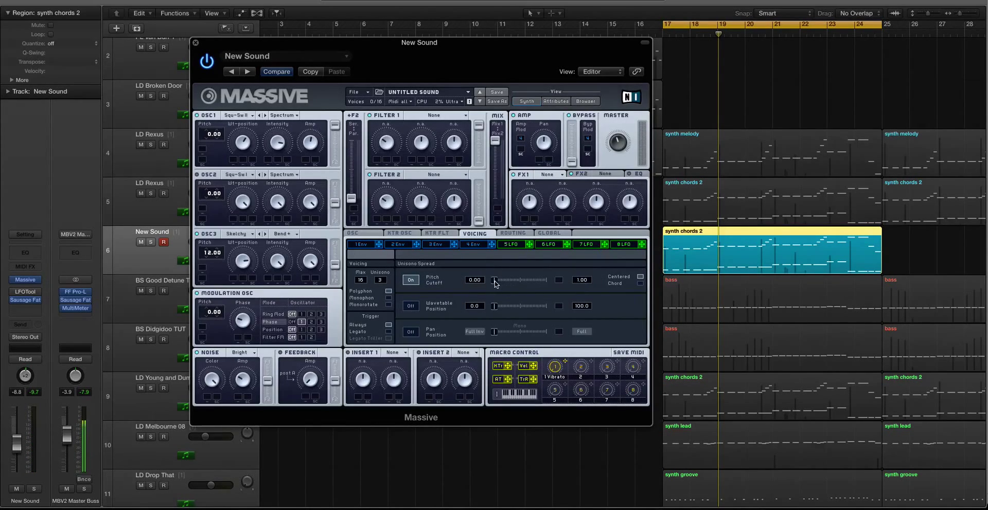
drag(494, 281, 512, 284)
drag(578, 280, 579, 278)
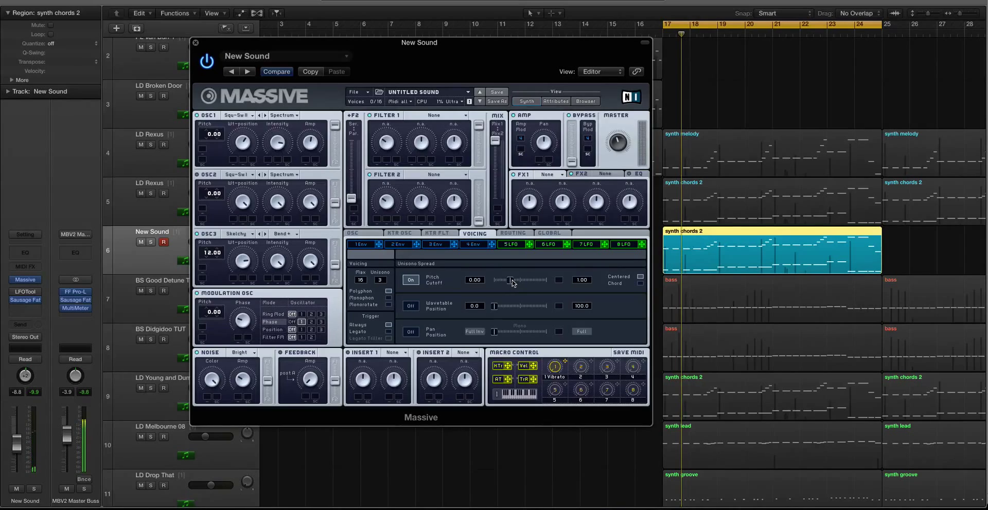
drag(512, 283, 494, 282)
drag(579, 281, 586, 296)
drag(585, 311, 584, 321)
key(space)
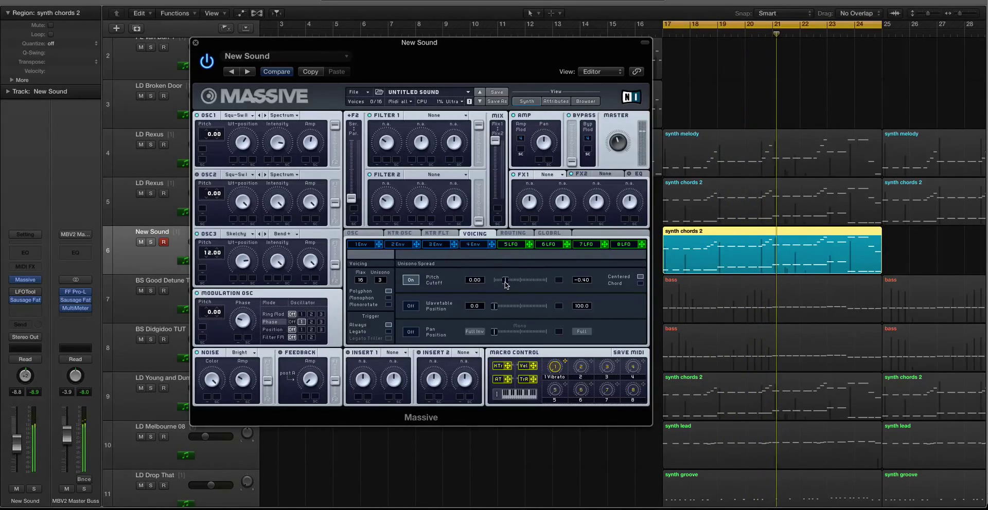
drag(505, 281, 516, 286)
Enable the unisono Pan Position spread and raise its slider to about a quarter of the range.
click(410, 332)
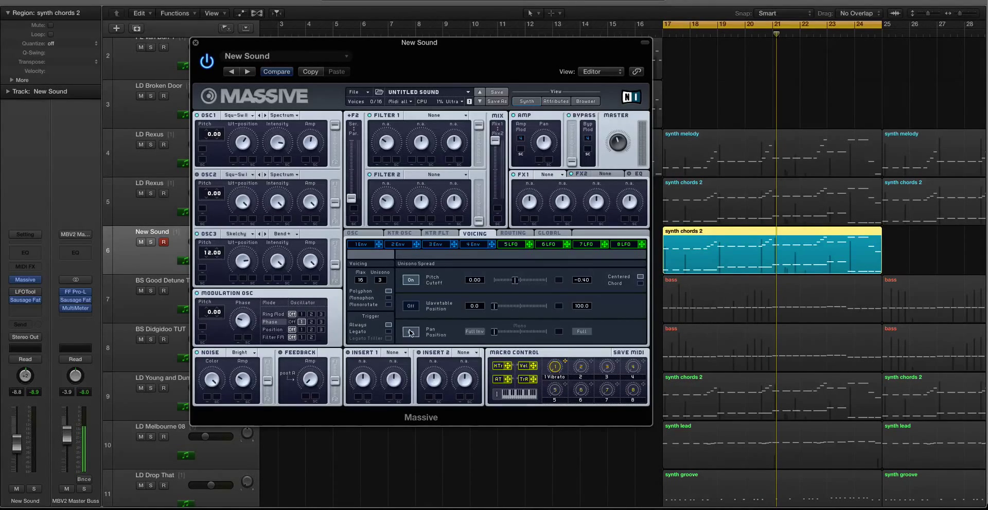
drag(494, 332, 500, 332)
drag(503, 334, 511, 334)
Check the master buss MultiMeter's stereo display, close it, and play the chords.
click(76, 308)
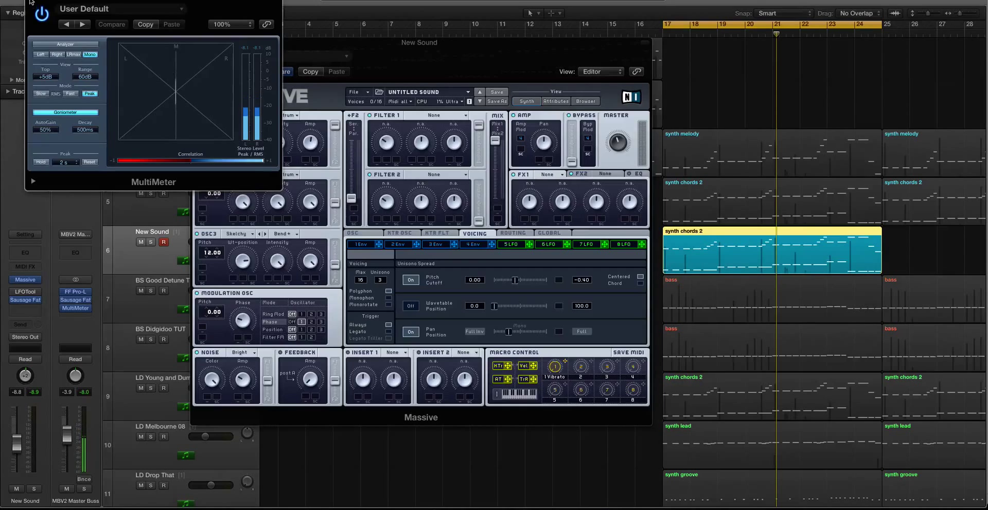
click(32, 4)
key(space)
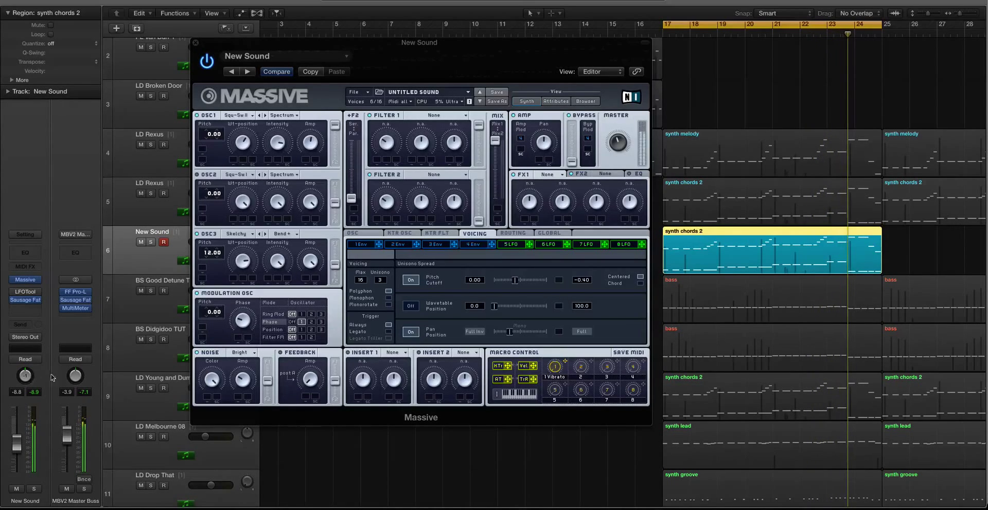
Clear the vibrato assignment from macro 1 and audition the chords with the vibrato removed.
click(371, 234)
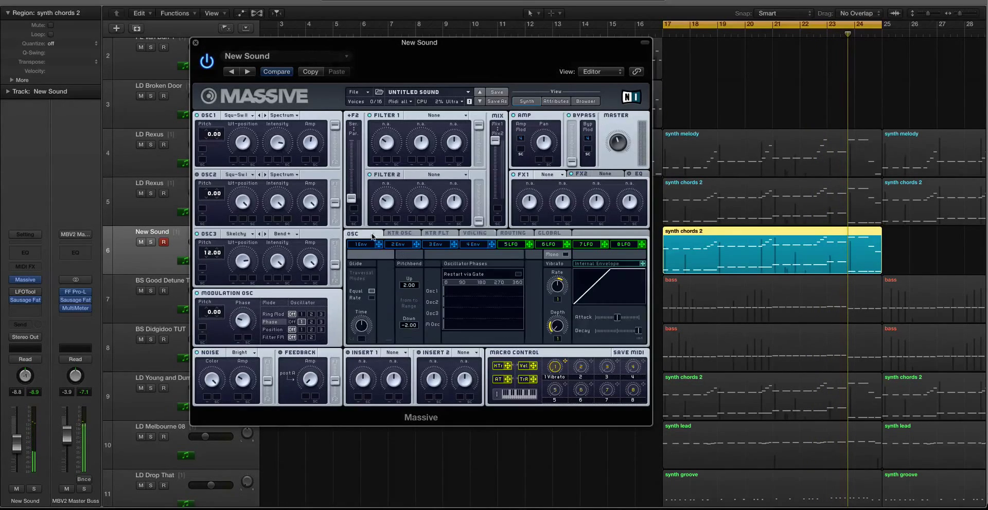
drag(565, 361, 565, 365)
right_click(565, 363)
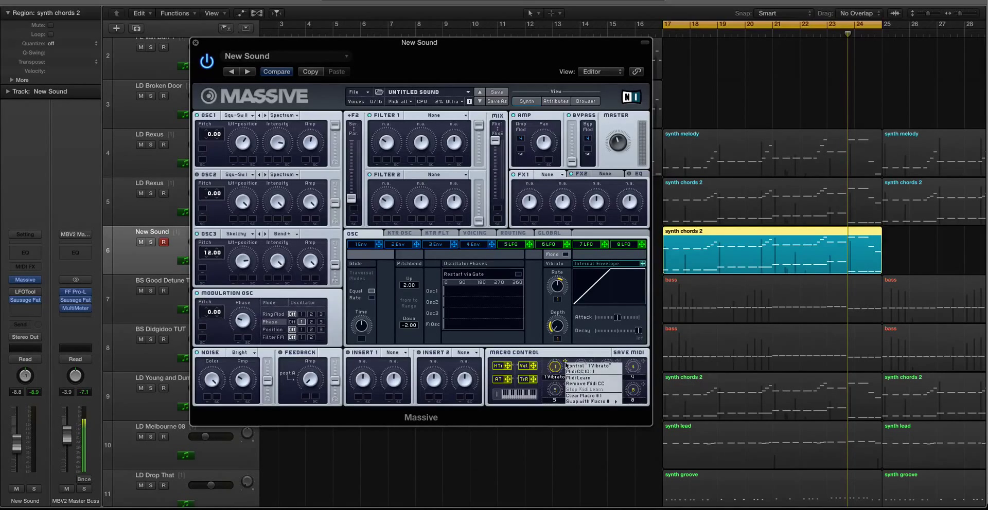
click(581, 397)
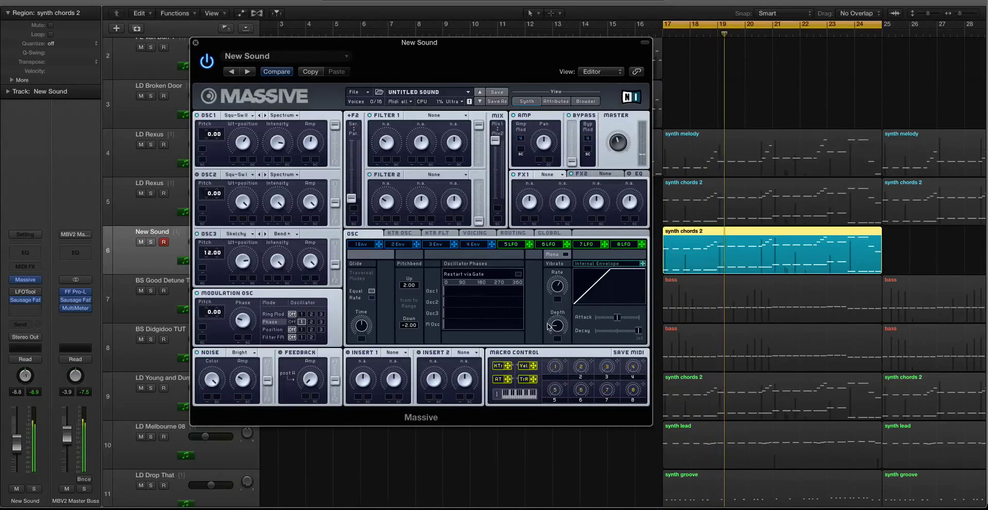
key(space)
click(476, 233)
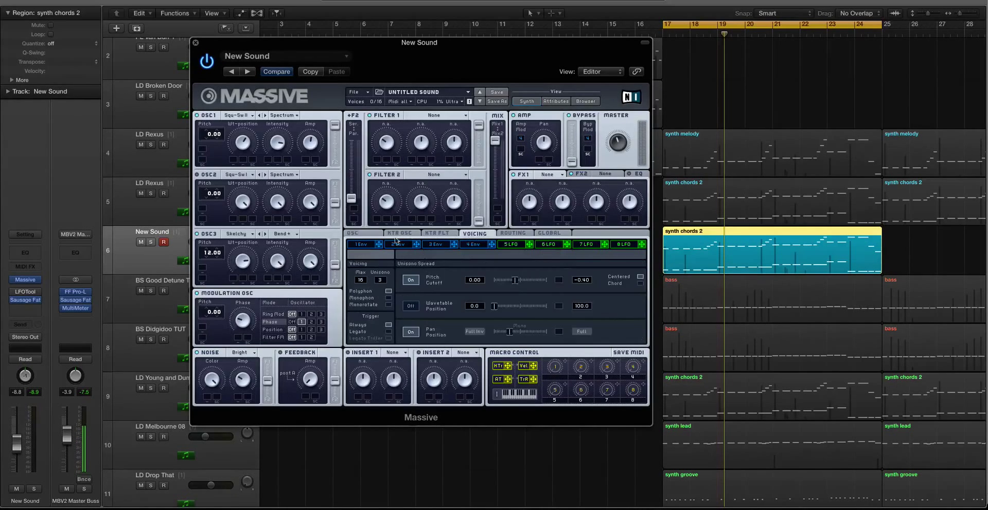
click(367, 234)
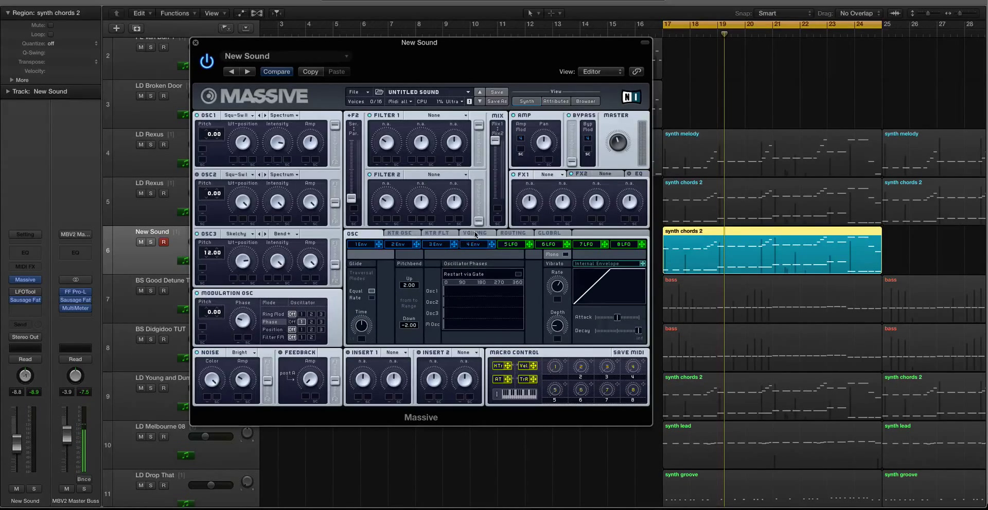
click(476, 234)
click(357, 235)
Set filter 1 to the Scream type, turn its Scream amount down fully, and audition the chords.
click(428, 116)
click(429, 169)
drag(418, 151, 417, 210)
key(space)
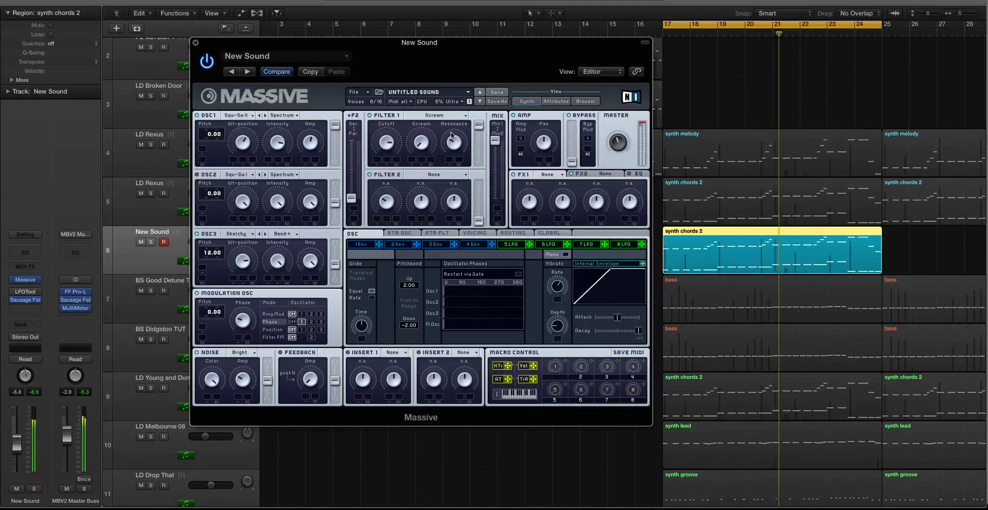
key(space)
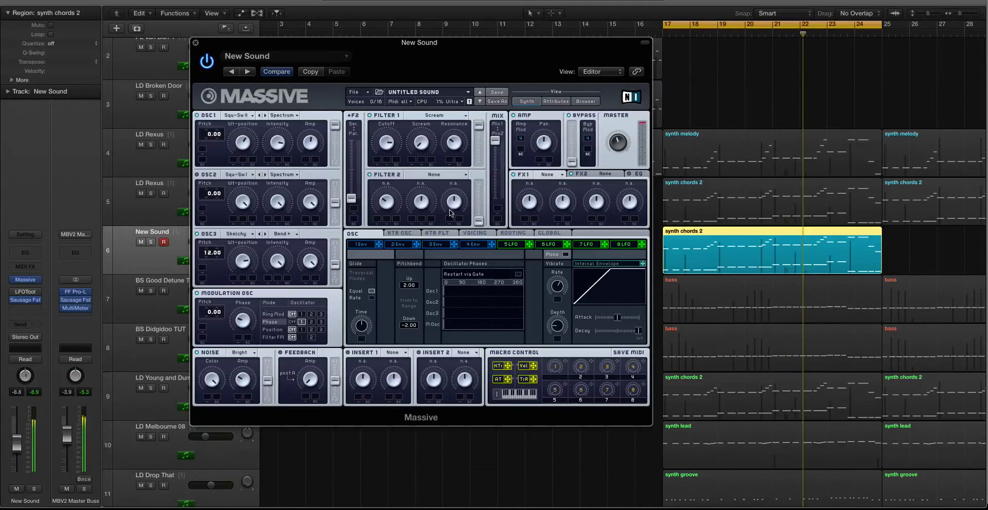
Shape envelope 1 with a short attack, faster decay, lower decay level and longer release.
click(362, 244)
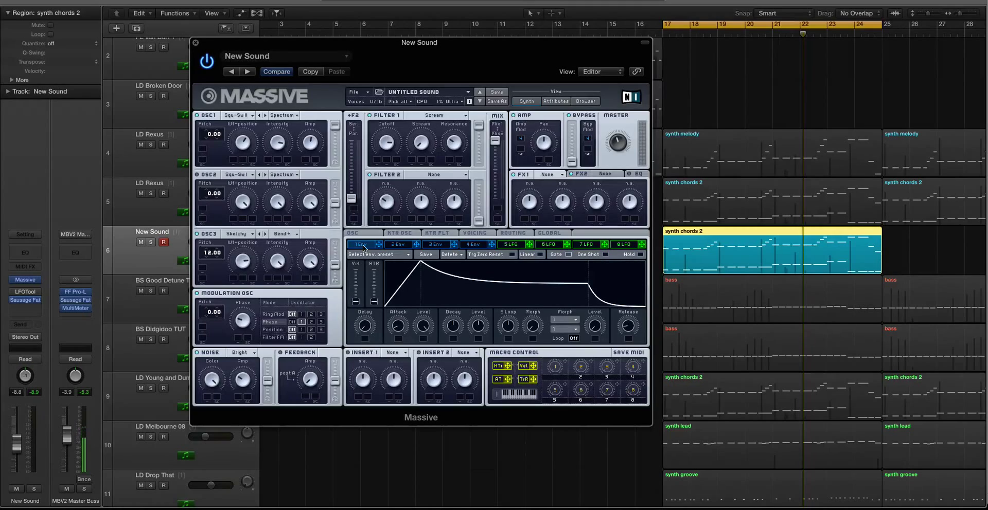
drag(397, 328, 402, 359)
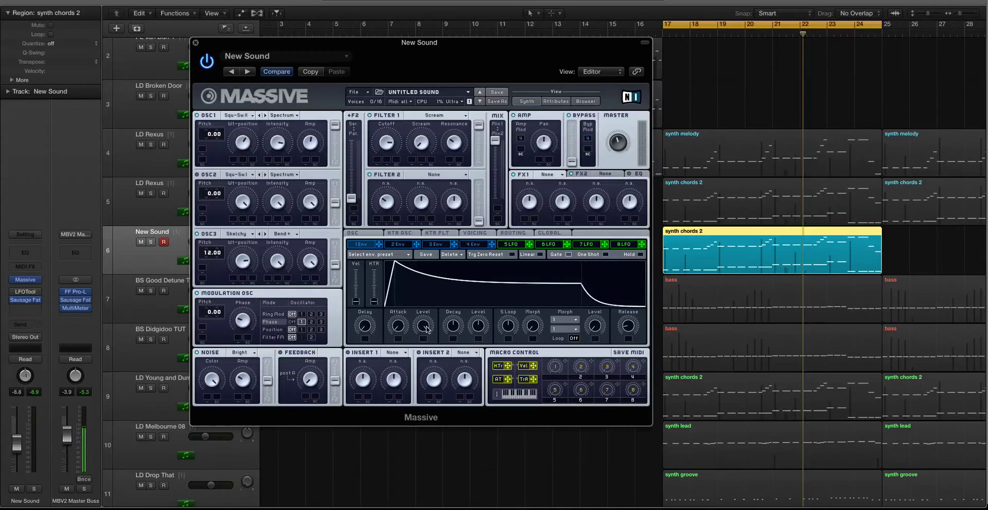
drag(453, 326, 451, 353)
drag(626, 333, 627, 321)
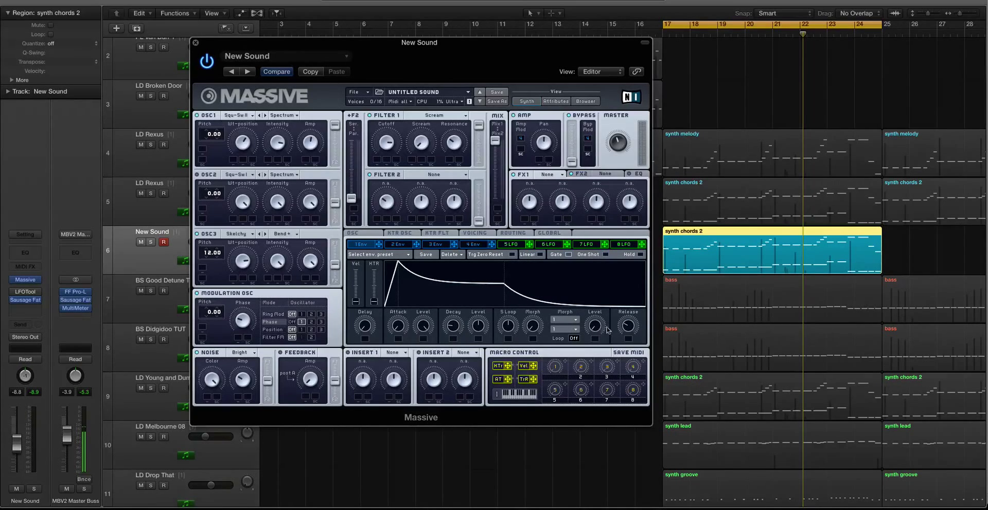
drag(632, 328, 527, 283)
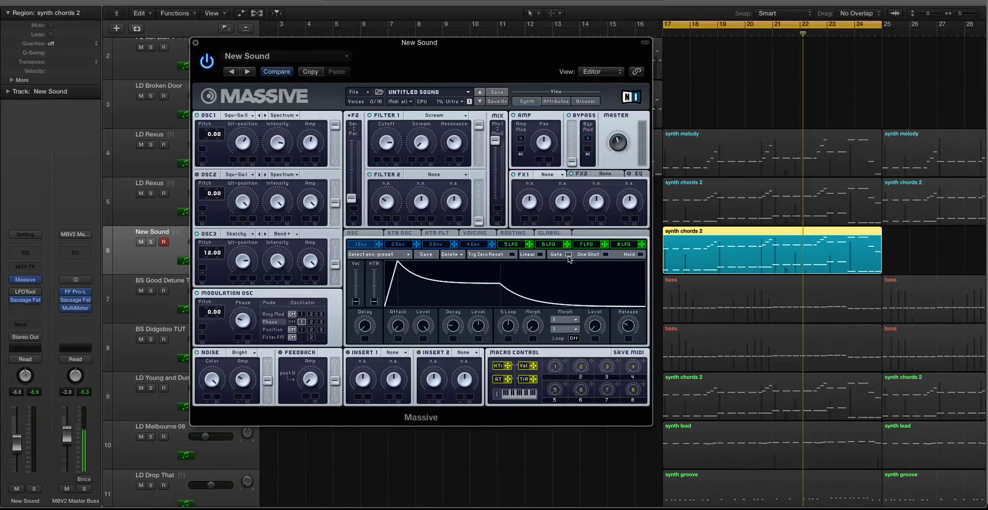
drag(484, 329, 455, 329)
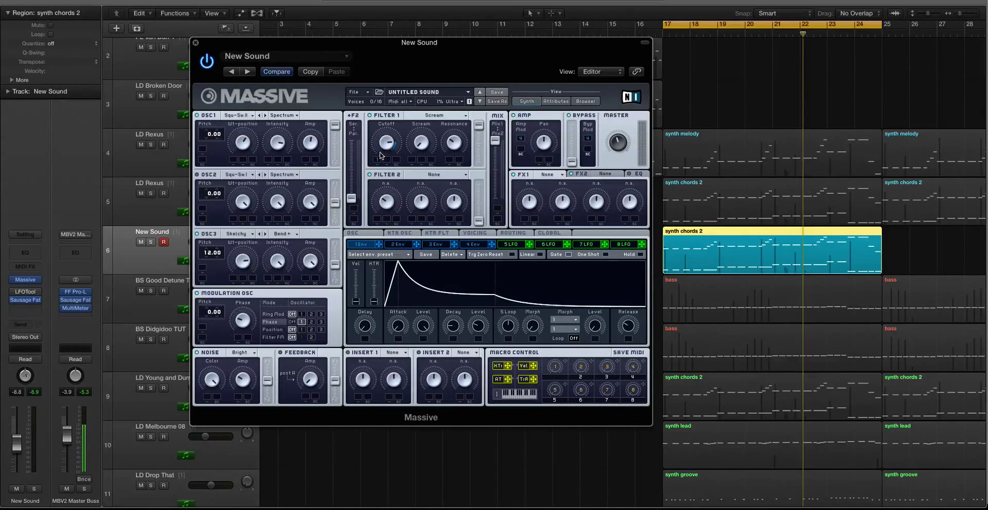
Audition the chords with envelope 1 modulating filter 1's cutoff and shorten the envelope's decay slightly.
key(space)
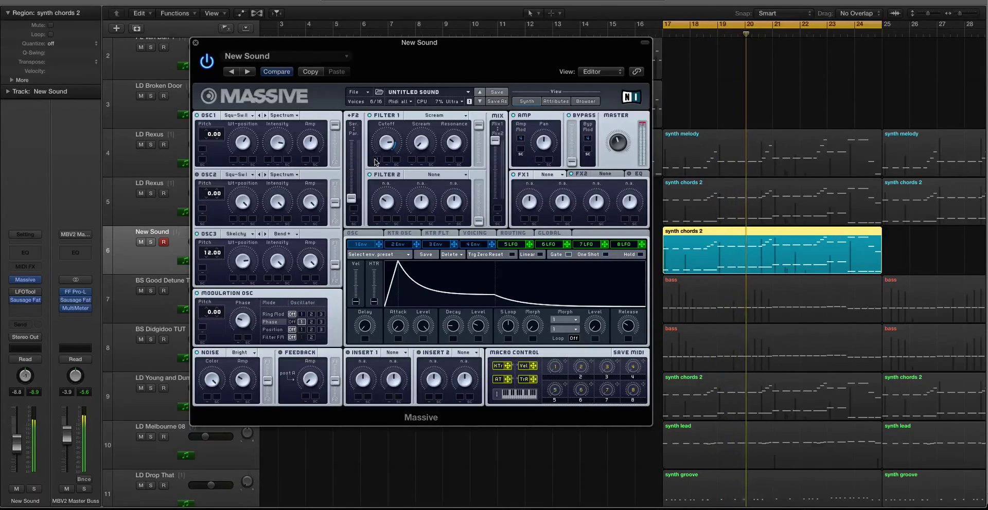
key(space)
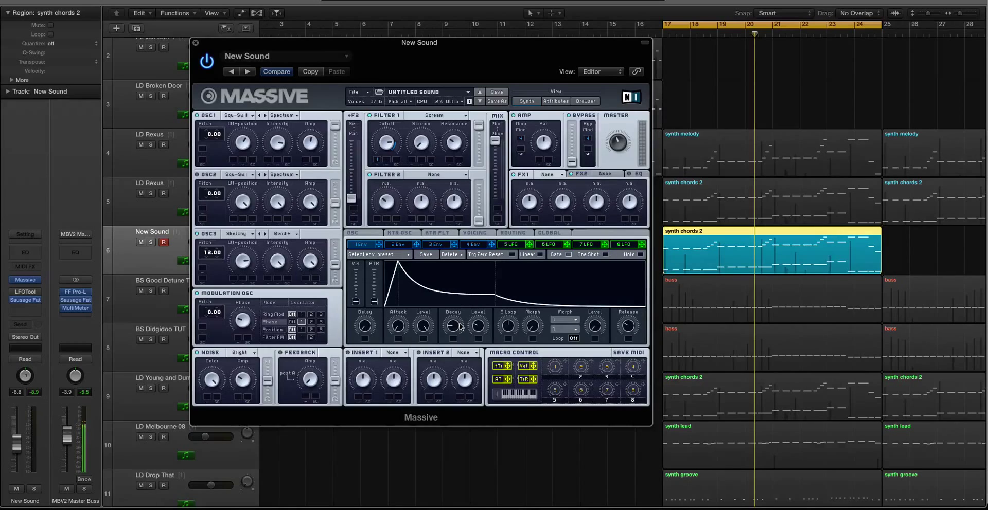
drag(460, 324, 457, 324)
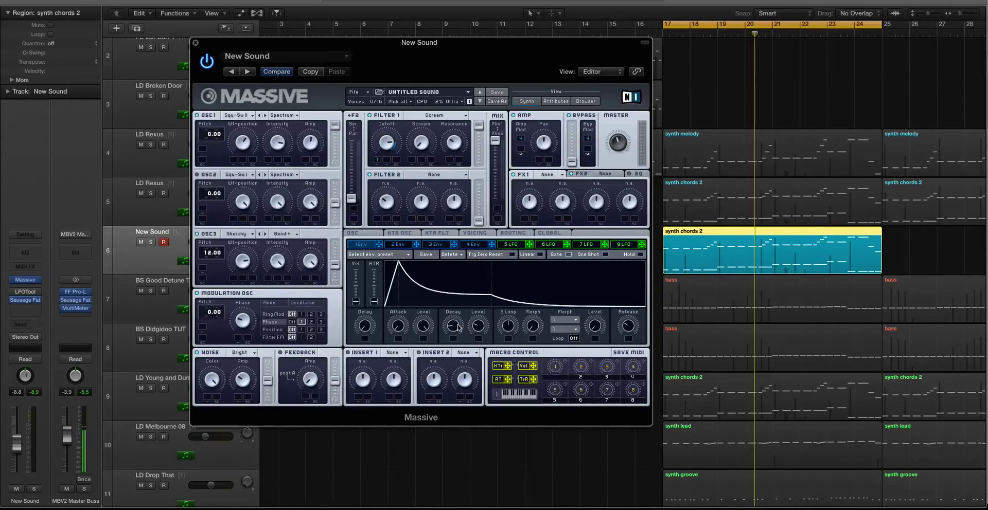
Shape envelope 3 as a short pitch blip with minimal attack, reduced attack level, fast decay and zero decay level.
click(440, 246)
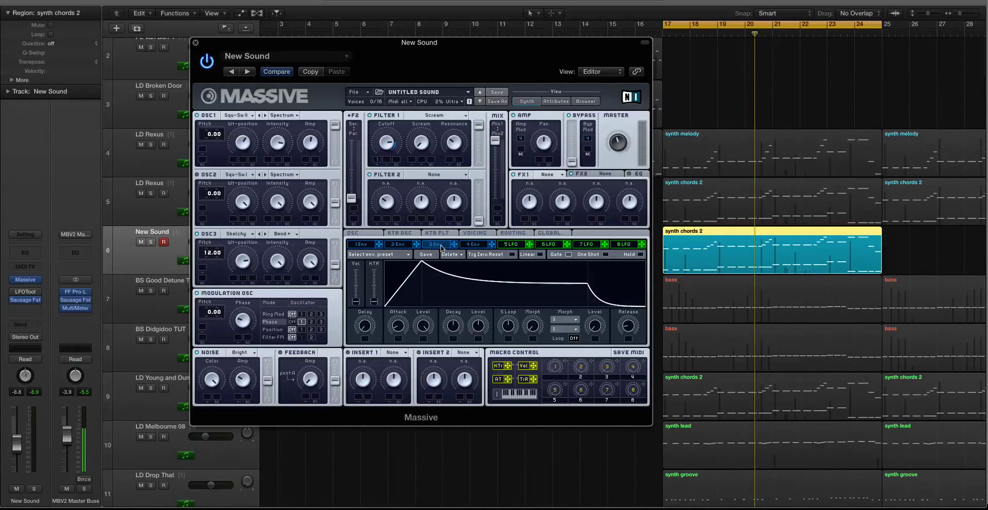
drag(402, 326, 406, 360)
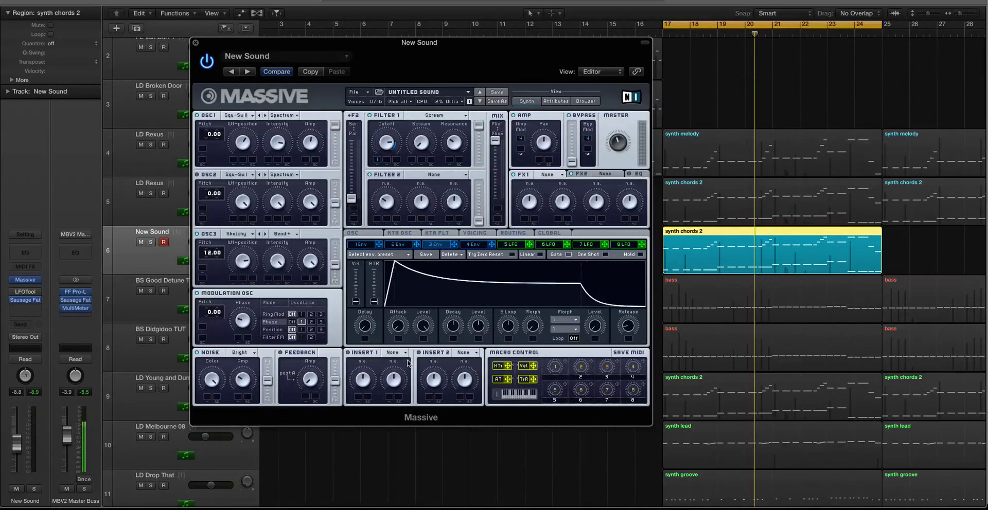
drag(423, 329, 430, 371)
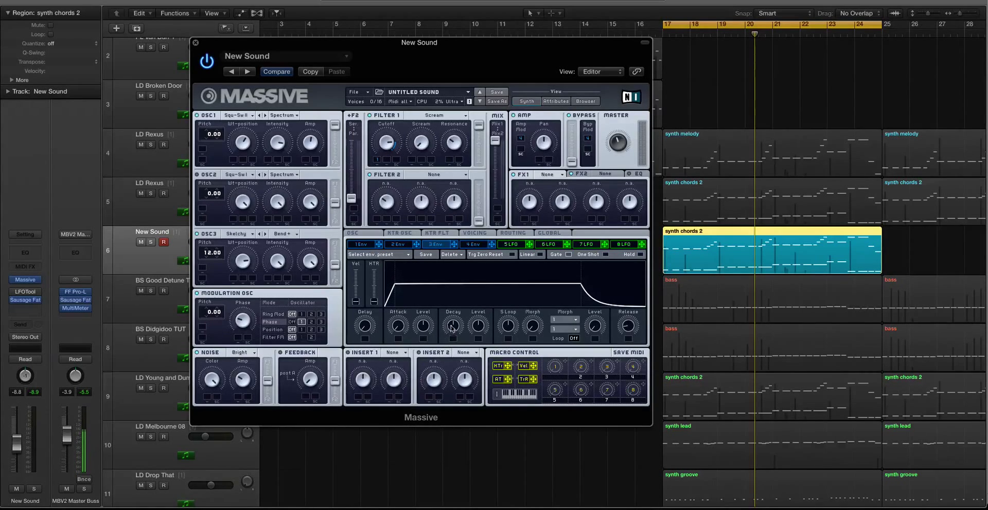
drag(451, 329, 478, 381)
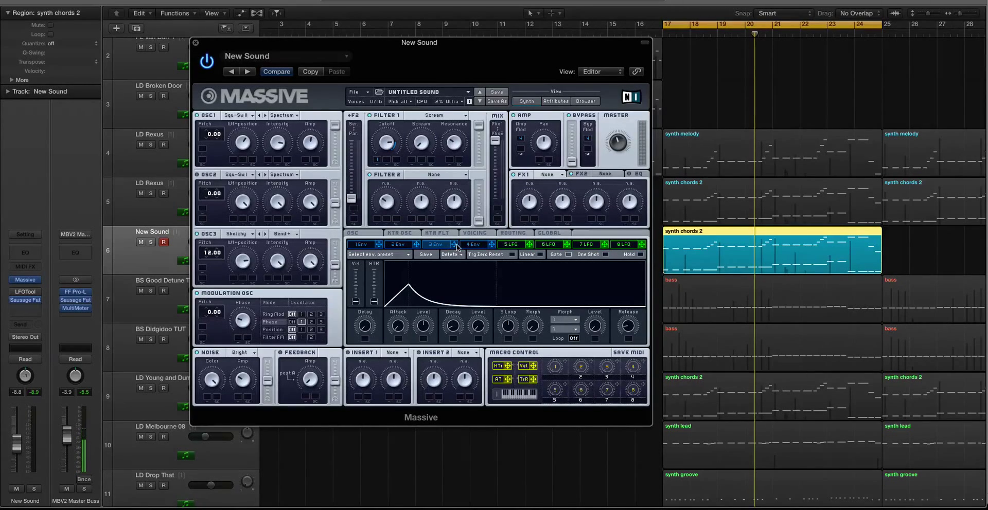
Assign envelope 3 to oscillator 1's pitch with an amount of 64.00 and fine-tune the envelope during playback.
drag(458, 245, 202, 160)
drag(215, 156, 248, 6)
key(space)
drag(453, 326, 422, 316)
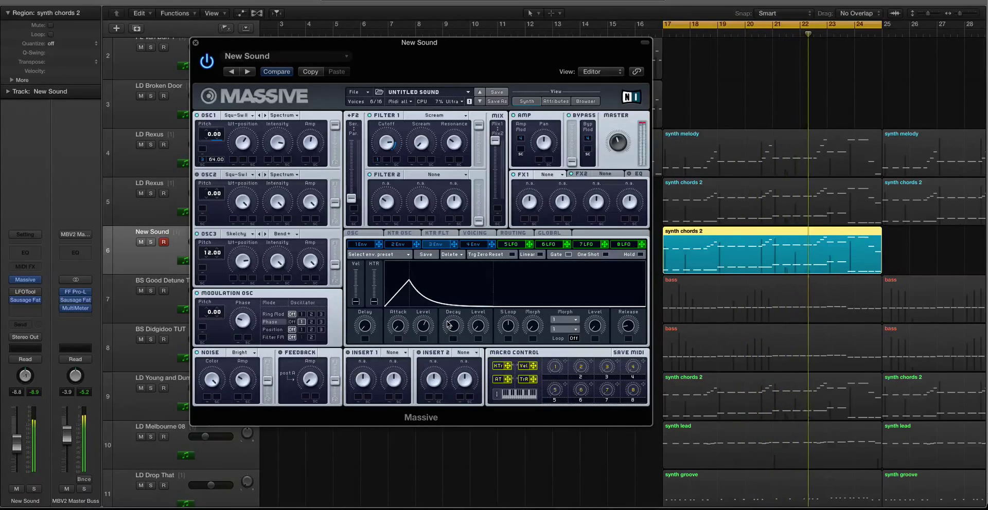
drag(448, 324, 452, 329)
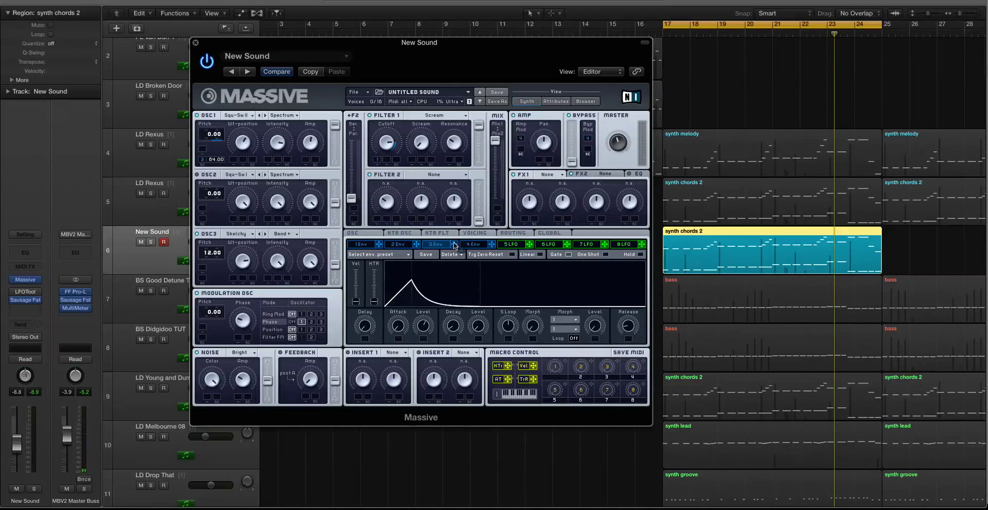
Assign envelope 3 to oscillator 3's pitch with an amount of 64.00, shorten the envelope's decay, and audition the chords.
drag(456, 246, 205, 270)
key(space)
drag(453, 327, 456, 349)
key(space)
key(space)
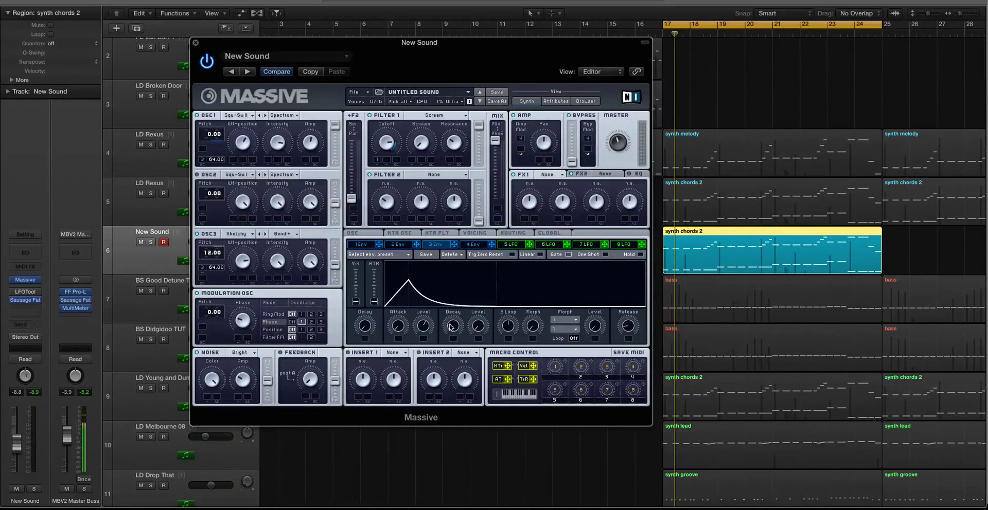
key(space)
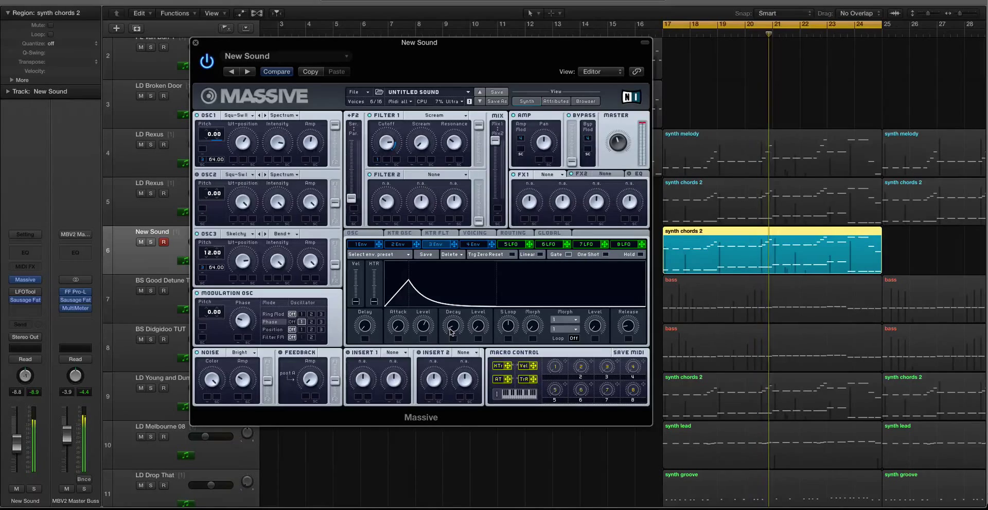
key(space)
Shape envelope 4 with a minimal attack, faster decay, lowered decay level and longer release.
click(479, 246)
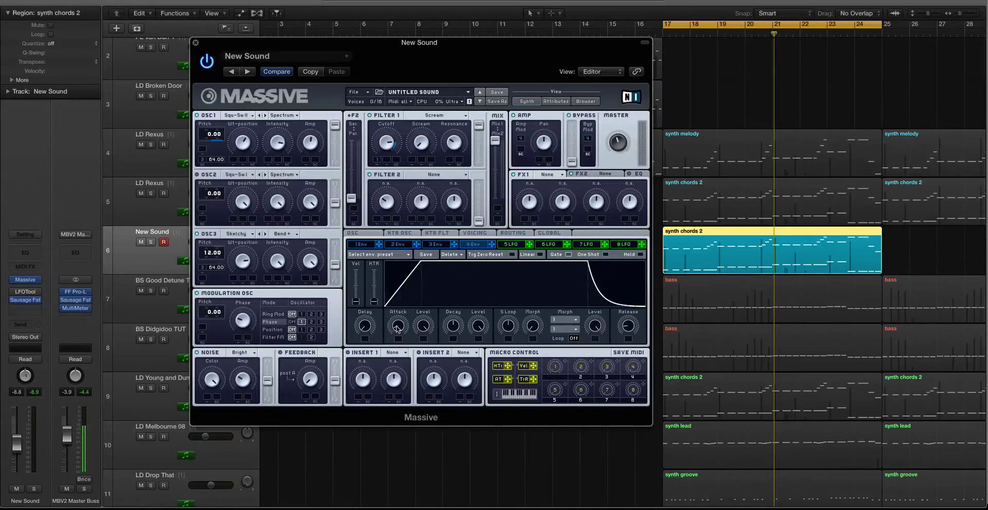
drag(397, 328, 398, 360)
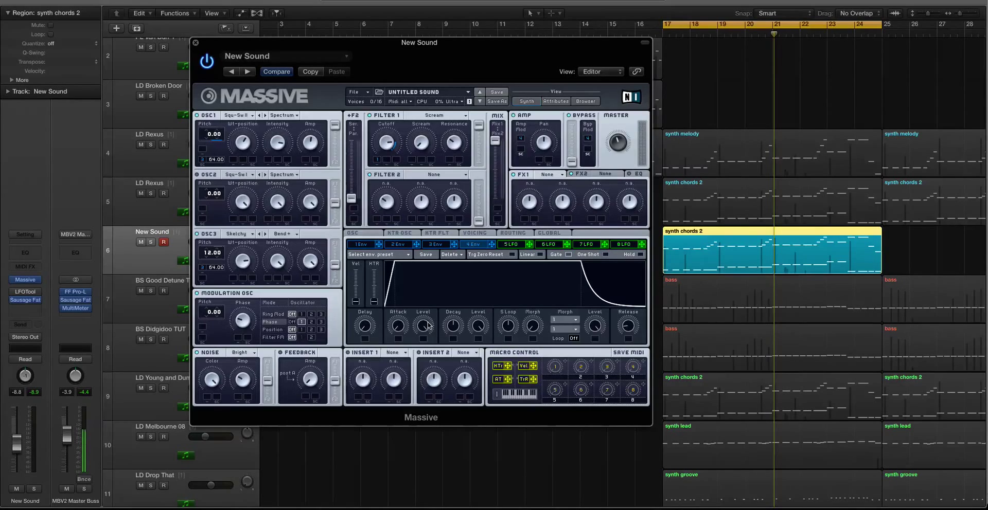
drag(453, 325, 481, 381)
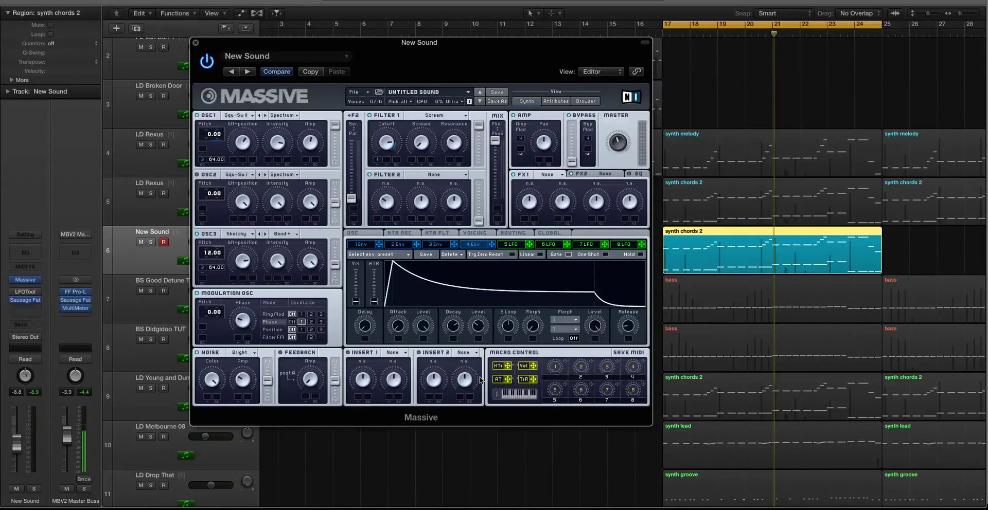
drag(645, 325, 628, 293)
Audition the chords and trim envelope 4's release slightly.
key(space)
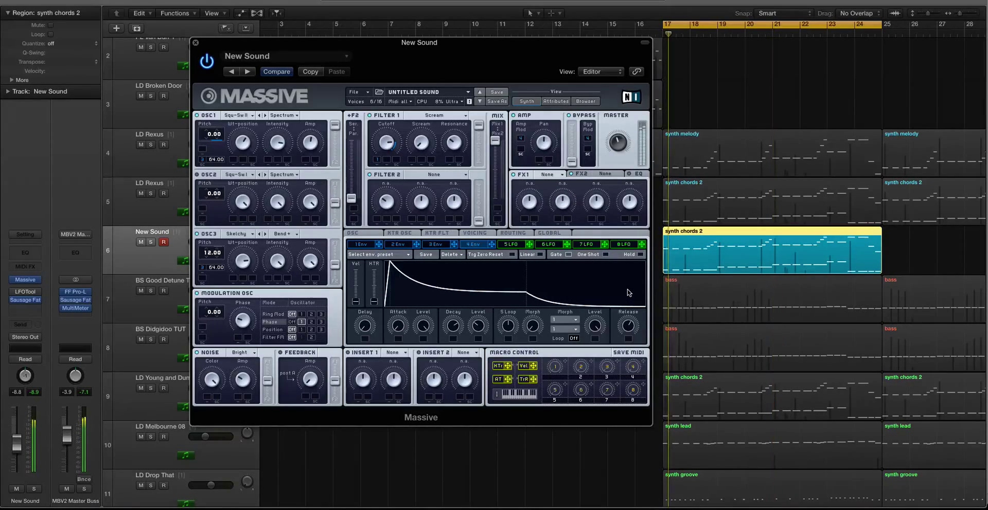
key(space)
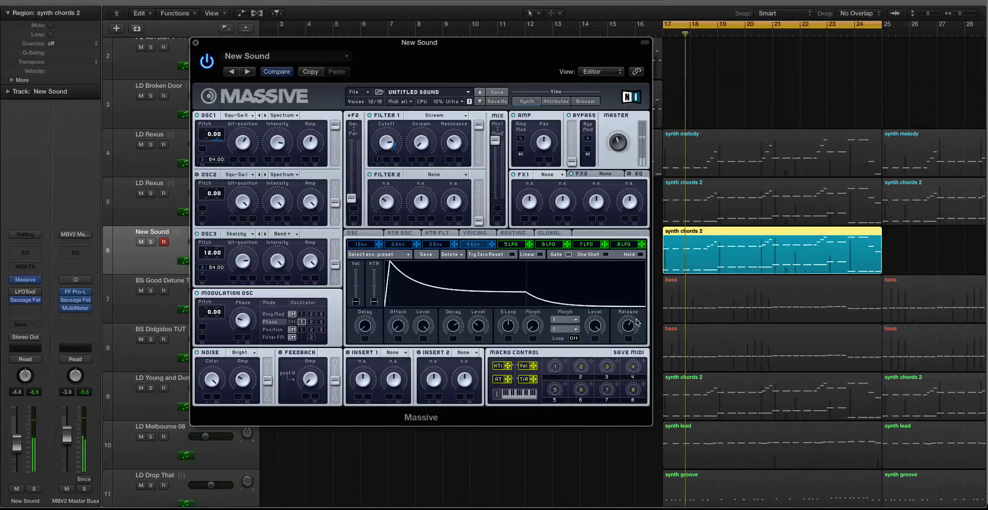
drag(628, 325, 629, 327)
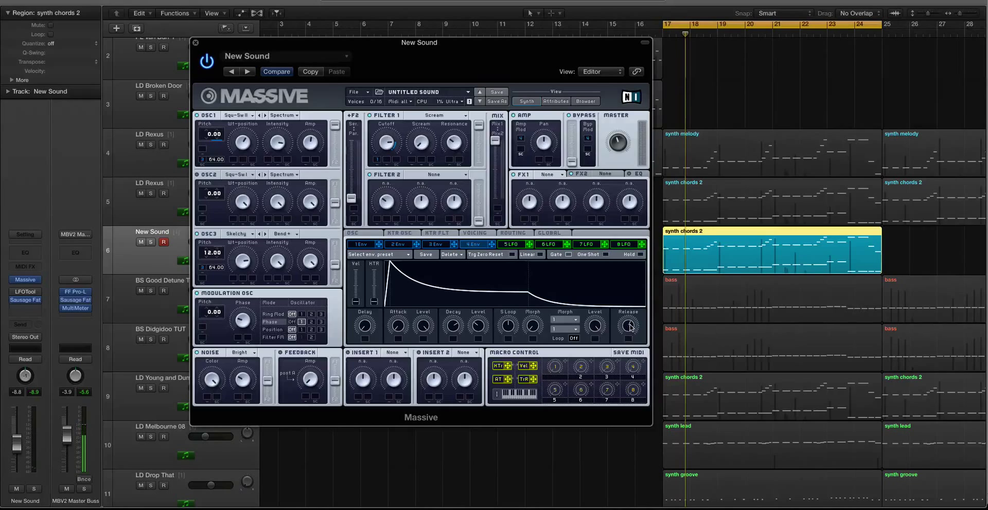
key(space)
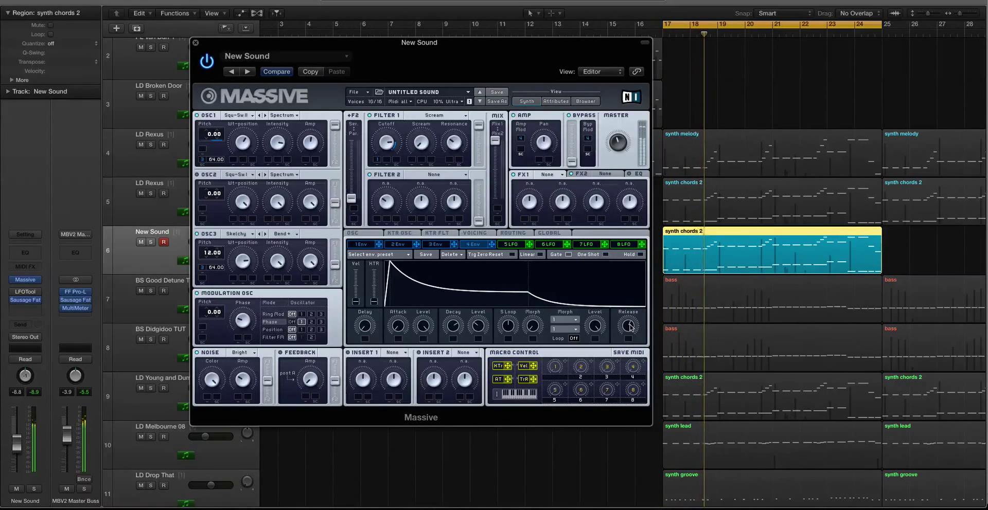
key(space)
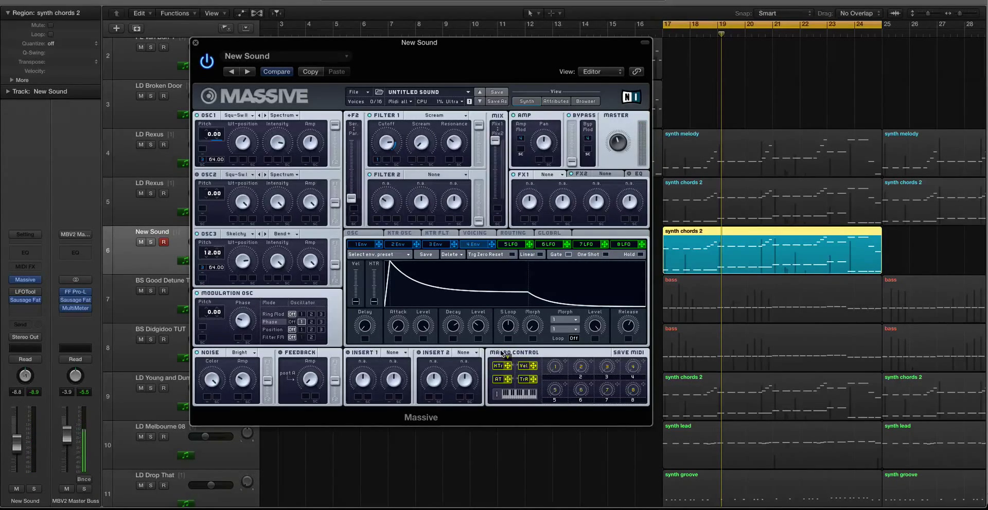
Assign velocity to envelope 4's decay level and filter 1's Scream amount, and audition the chords.
drag(502, 353, 480, 340)
key(space)
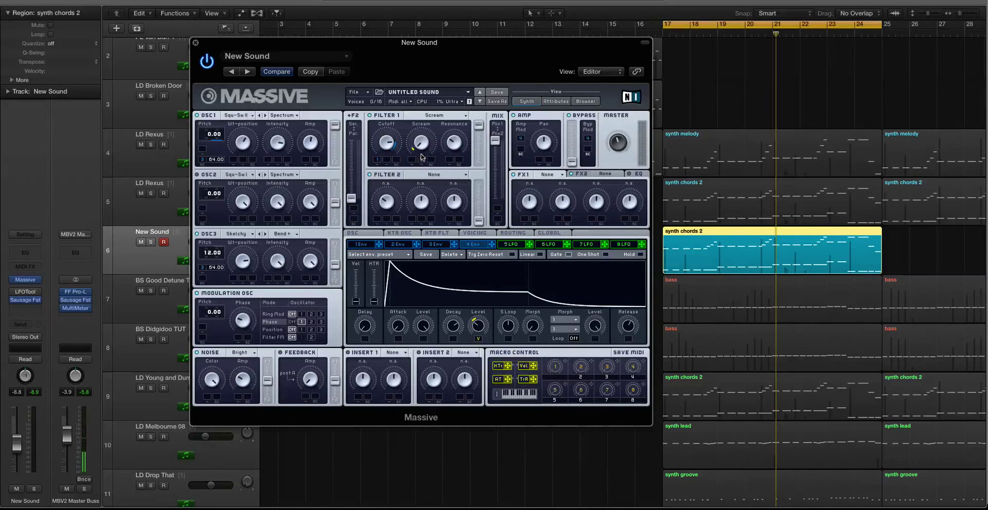
key(space)
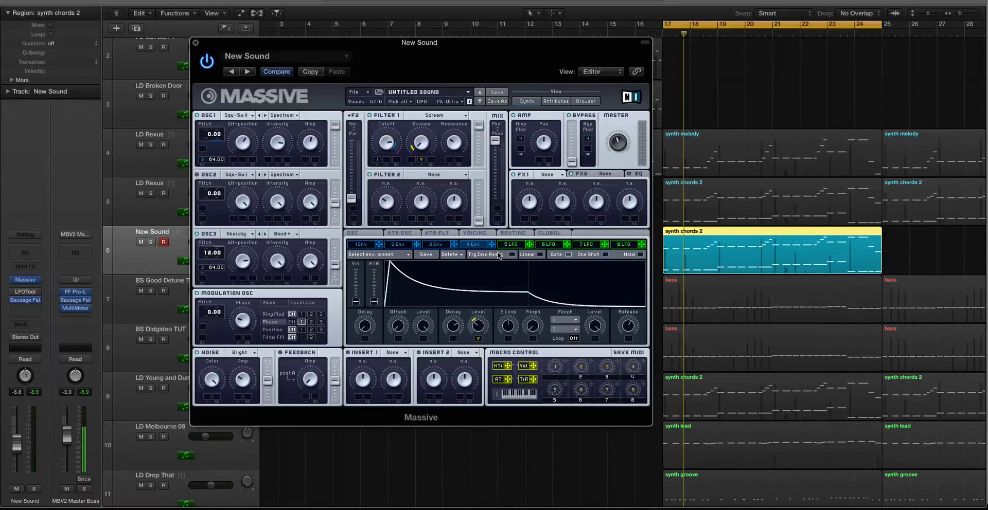
Assign envelope 4 to filter 1's Cutoff and Scream, raise the Scream modulation depth, and audition the chords.
drag(492, 246, 396, 160)
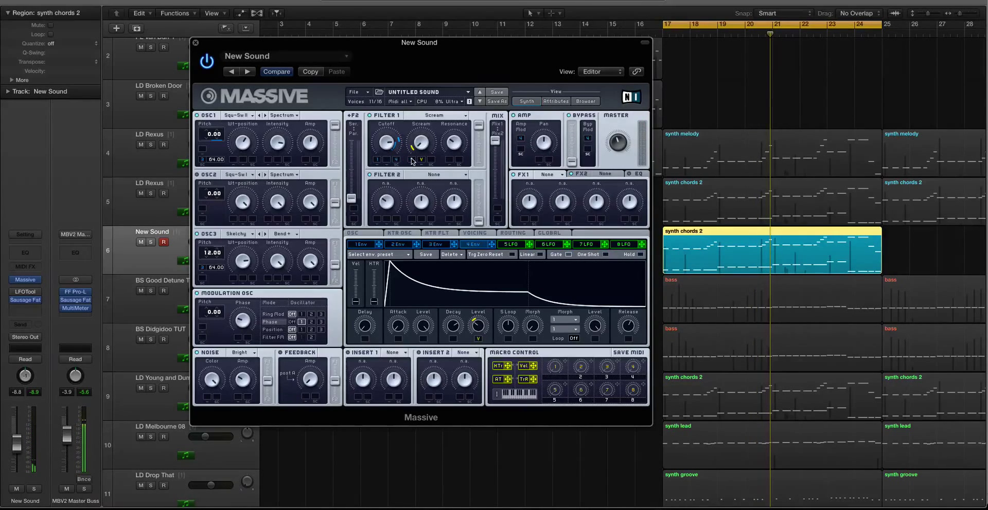
drag(412, 161, 412, 127)
key(space)
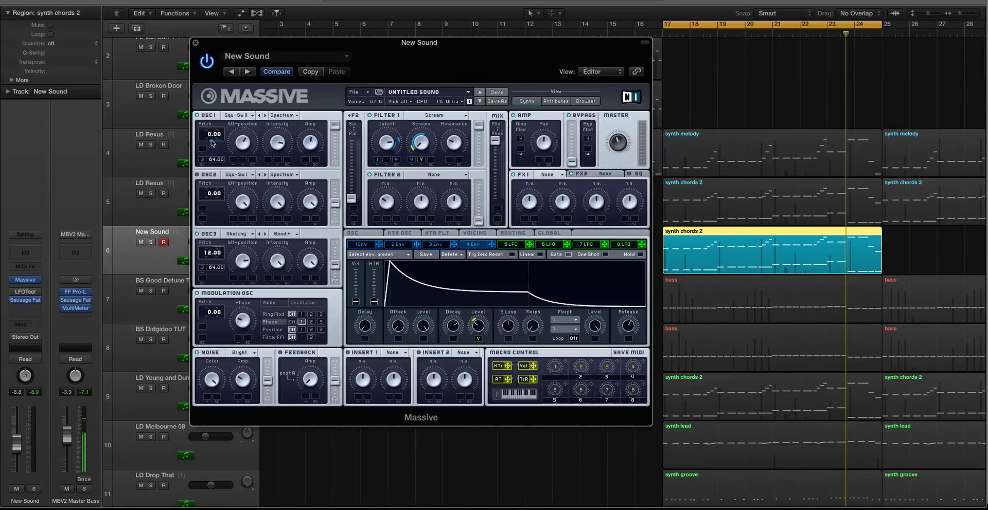
Assign LFO 5 to oscillator 1's pitch with a depth of -0.25 and audition the chords.
click(511, 245)
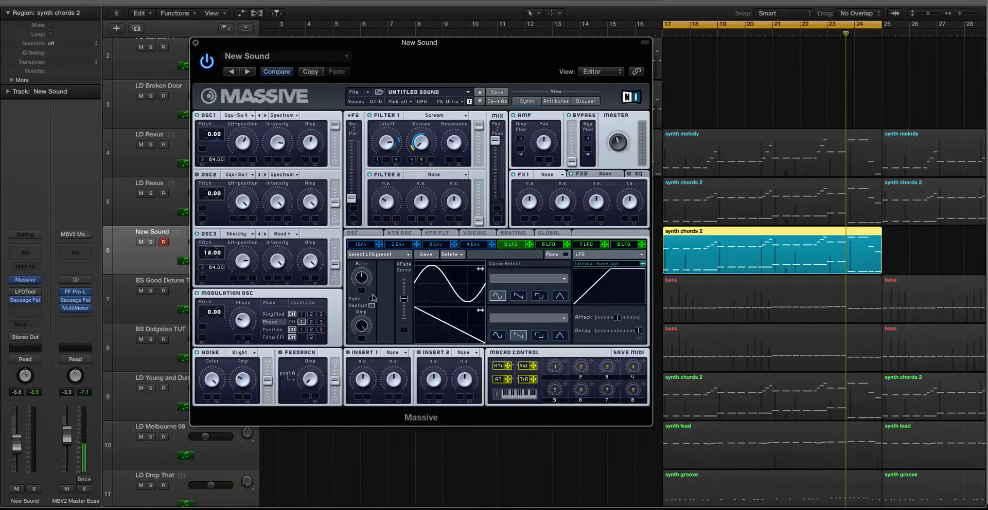
drag(528, 245, 201, 153)
key(space)
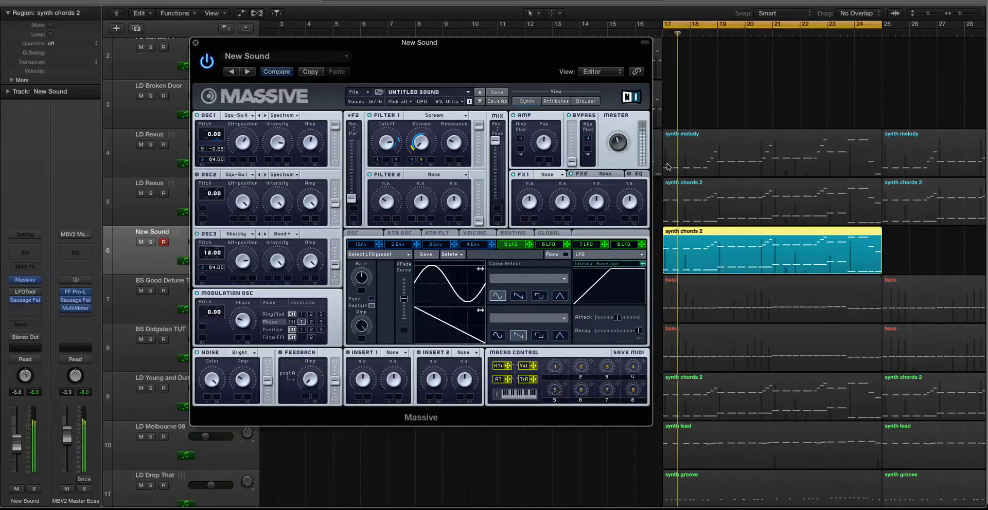
Load Reverb in FX1 and Delay Synced in FX2, auditioning the chords after each effect.
click(561, 175)
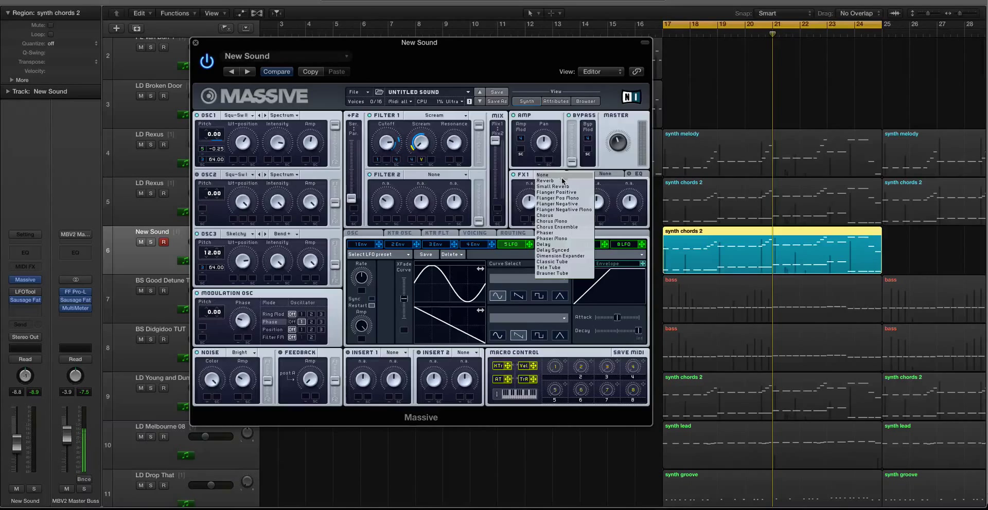
click(563, 185)
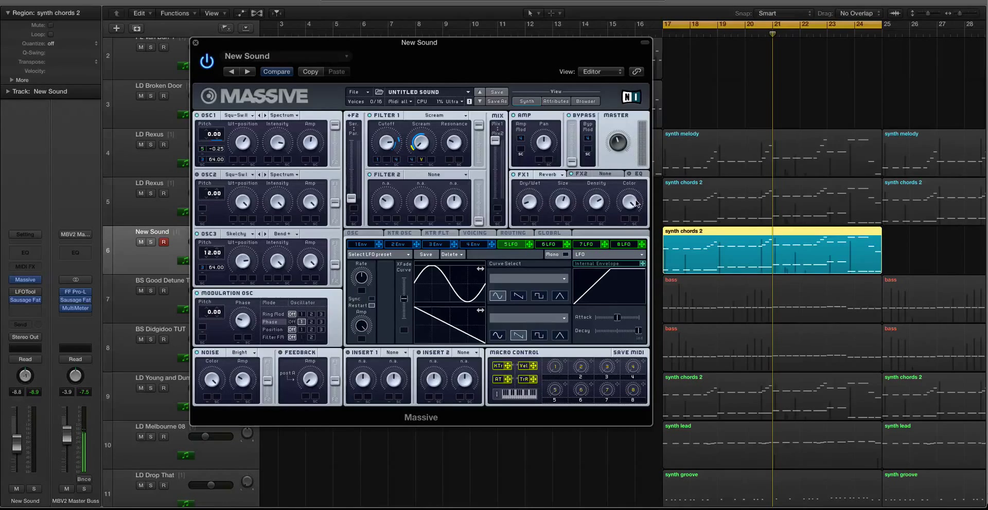
key(space)
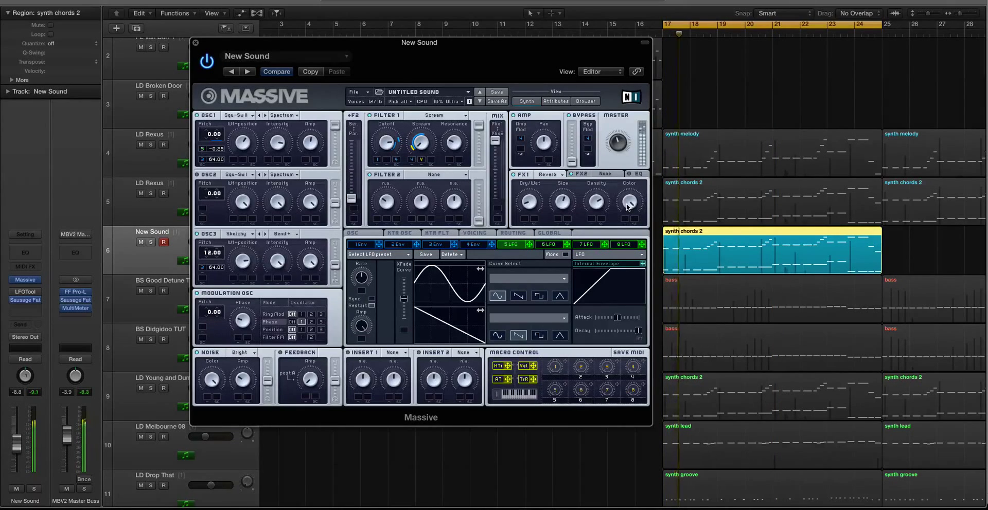
click(613, 175)
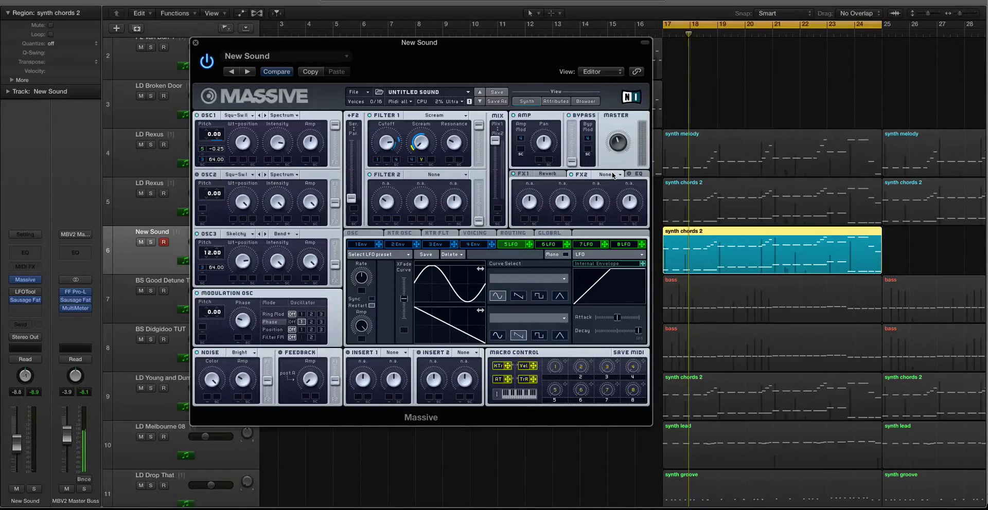
click(612, 175)
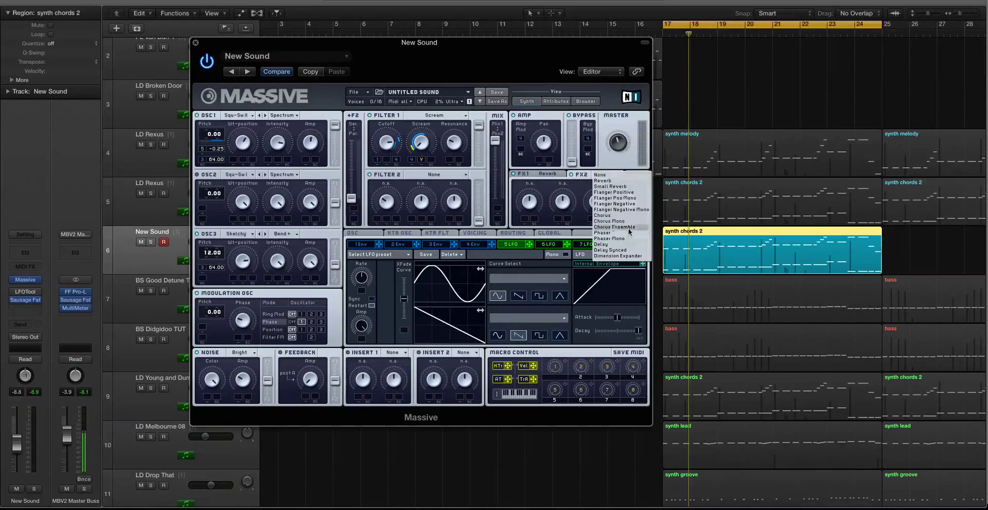
click(615, 250)
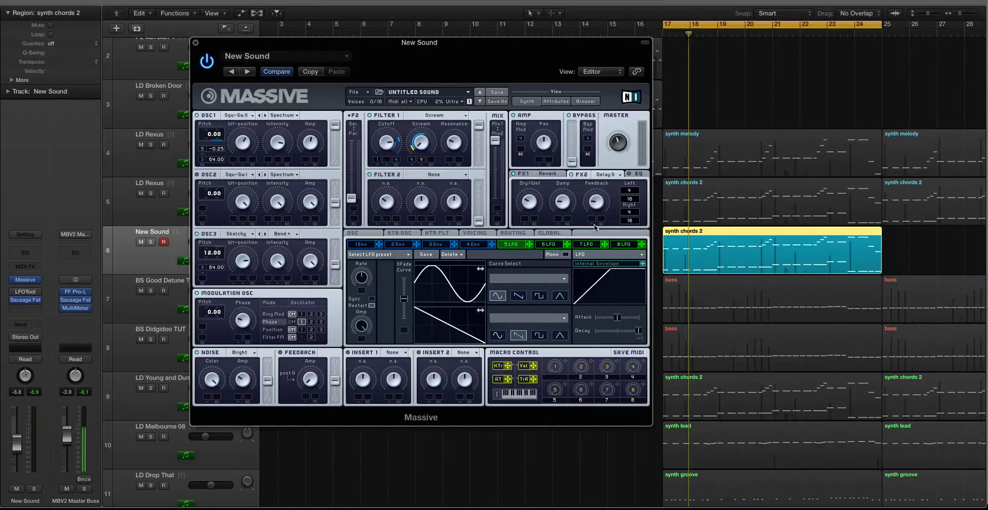
key(space)
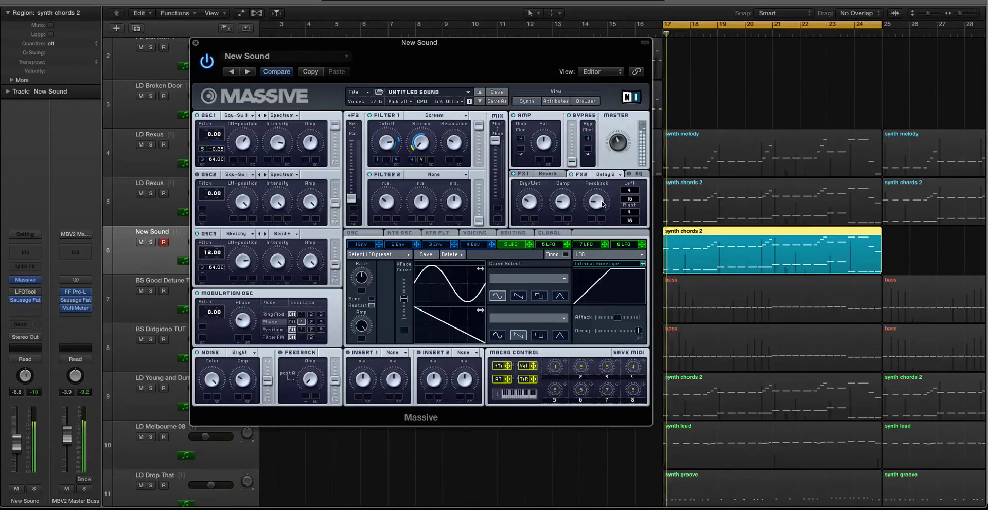
Display the EQ settings, audition the chords and lower filter 1's Cutoff.
click(636, 175)
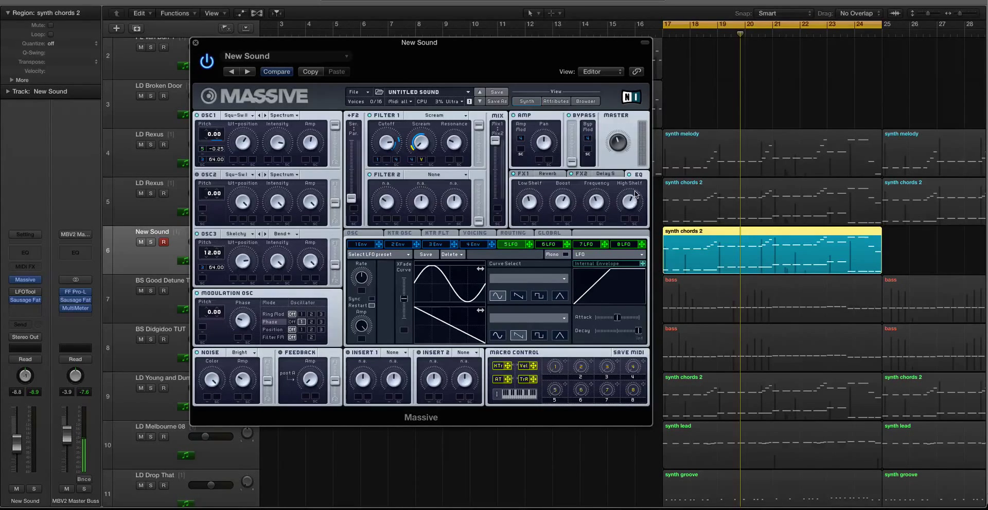
key(space)
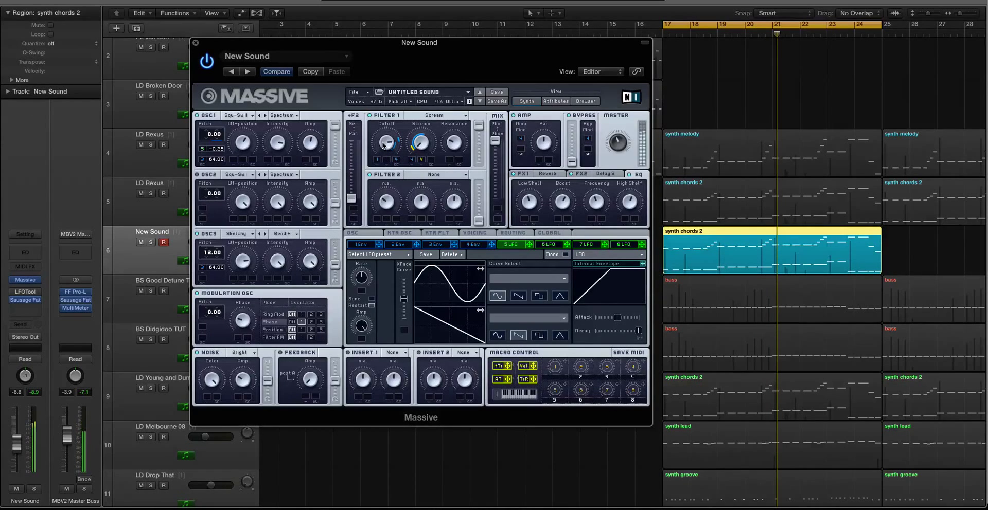
drag(383, 143, 383, 155)
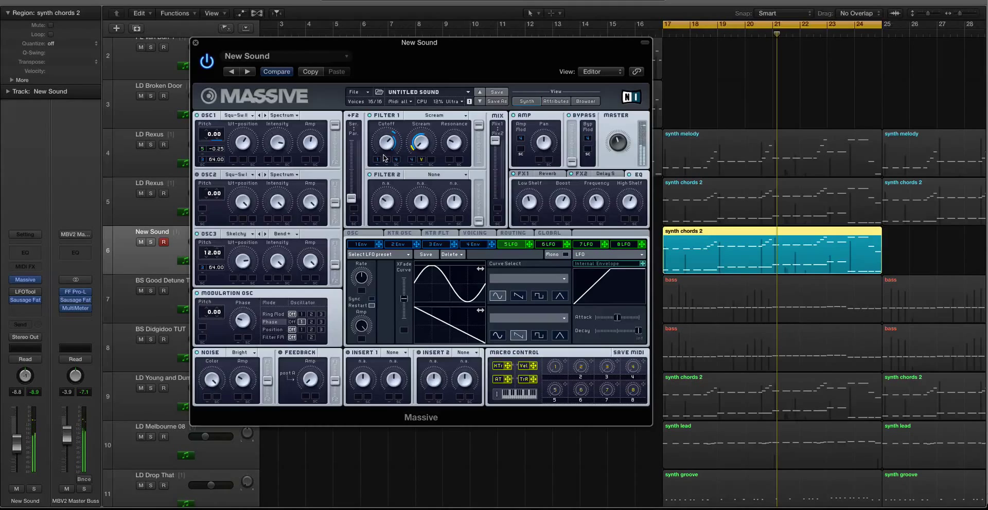
Close the synth window and mute the New Sound chord track.
click(195, 43)
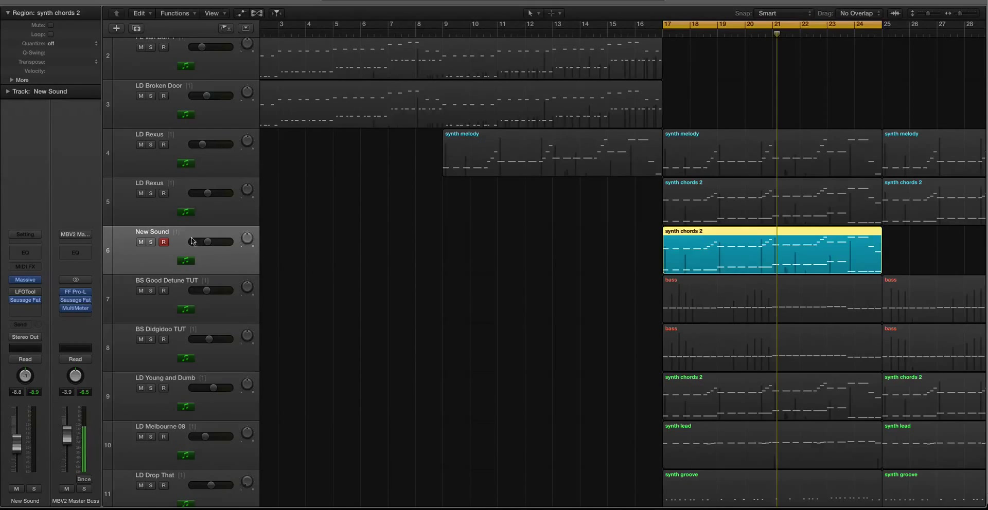
click(141, 242)
scroll(447, 283, down, 2)
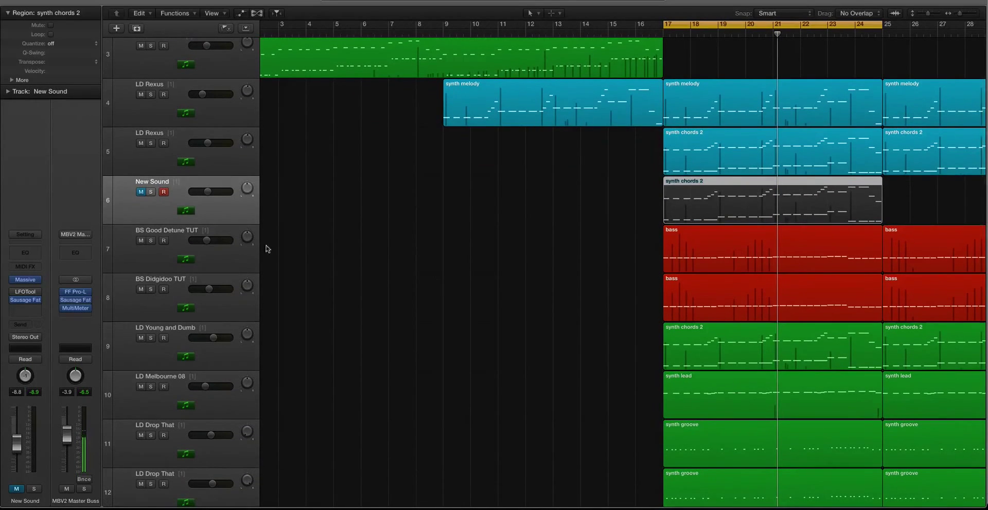
Solo the BS Good Detune TUT track and audition its bass part.
click(210, 251)
key(ctrl+s)
key(space)
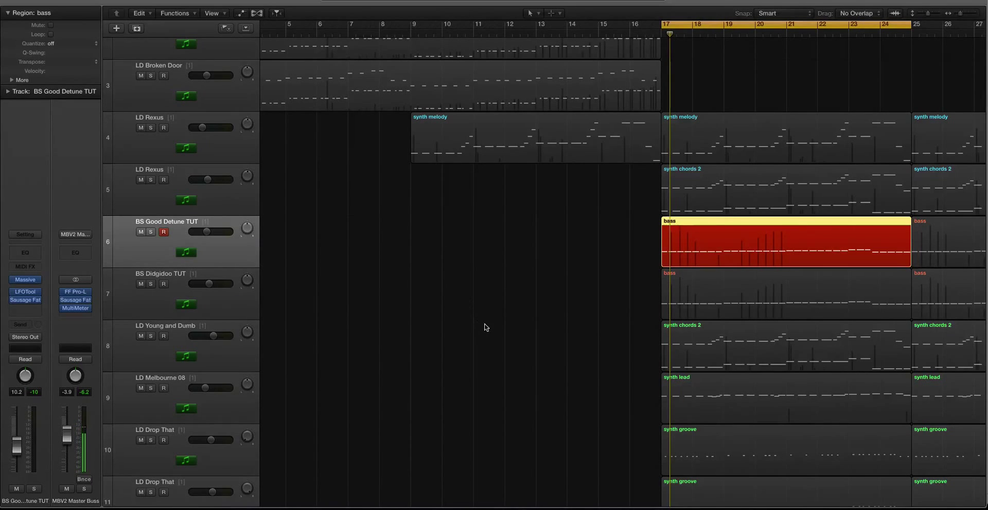
Duplicate the BS Good Detune TUT track and copy its bars 17–24 bass region onto the duplicate.
scroll(485, 327, down, 2)
scroll(486, 327, down, 1)
key(super+Down)
key(super+Right)
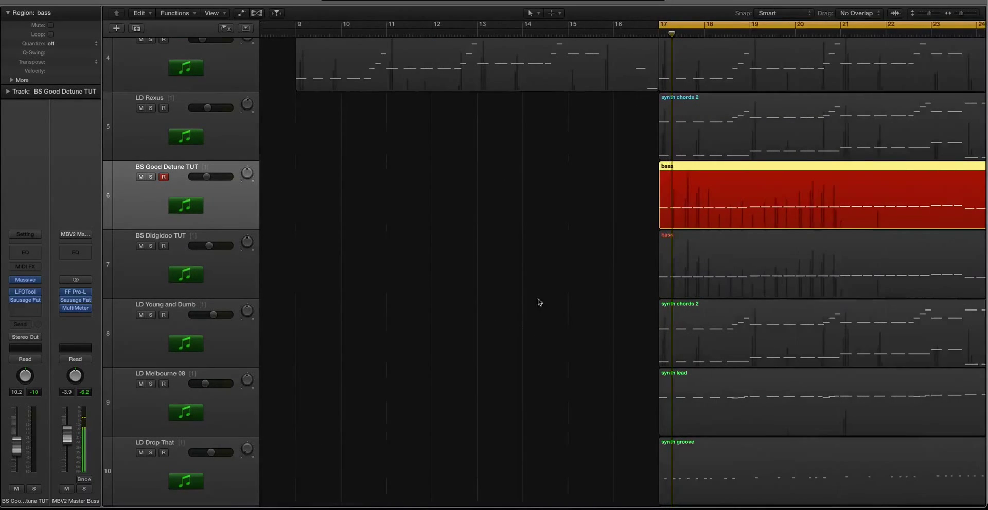
scroll(500, 250, left, 1)
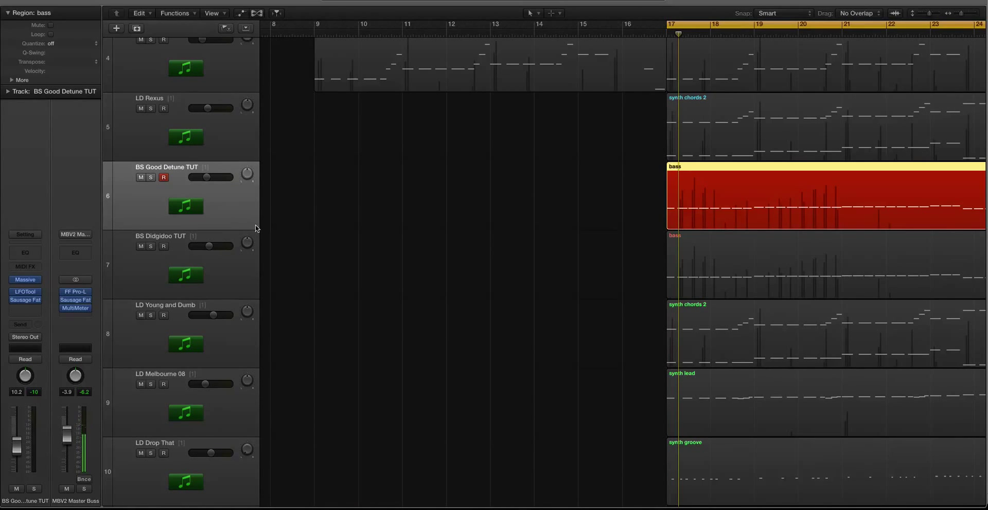
key(super+d)
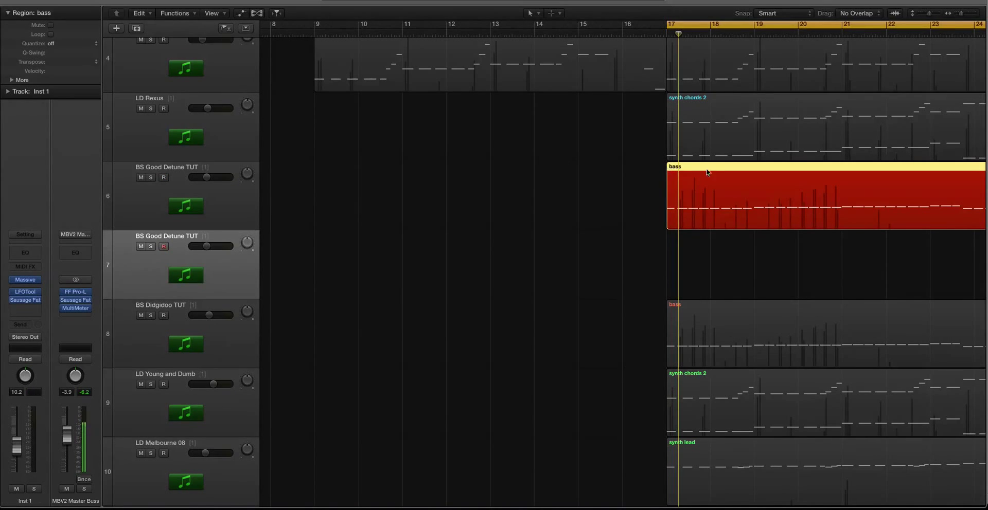
drag(709, 173, 754, 237)
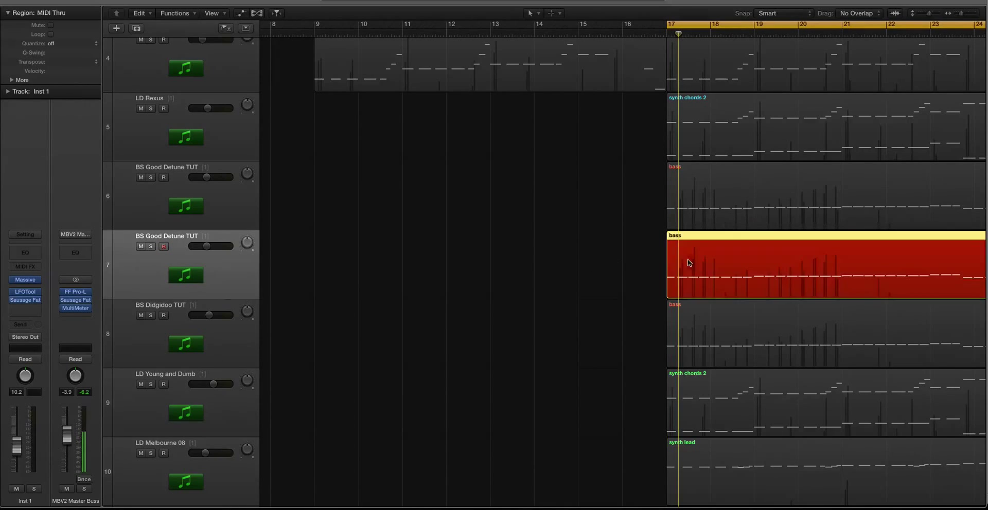
scroll(688, 260, right, 5)
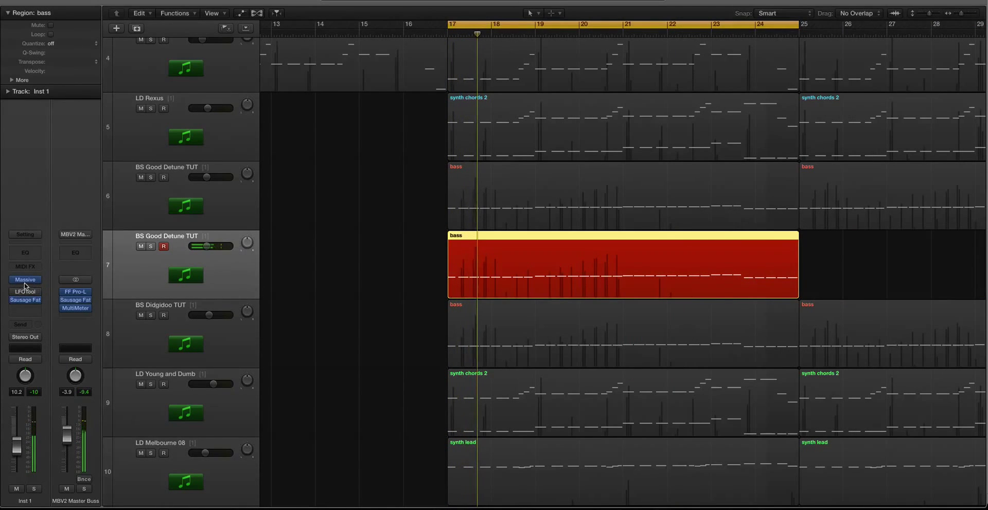
Reset the duplicated bass track's Massive to a blank new sound and move its window clear of the track list.
click(191, 47)
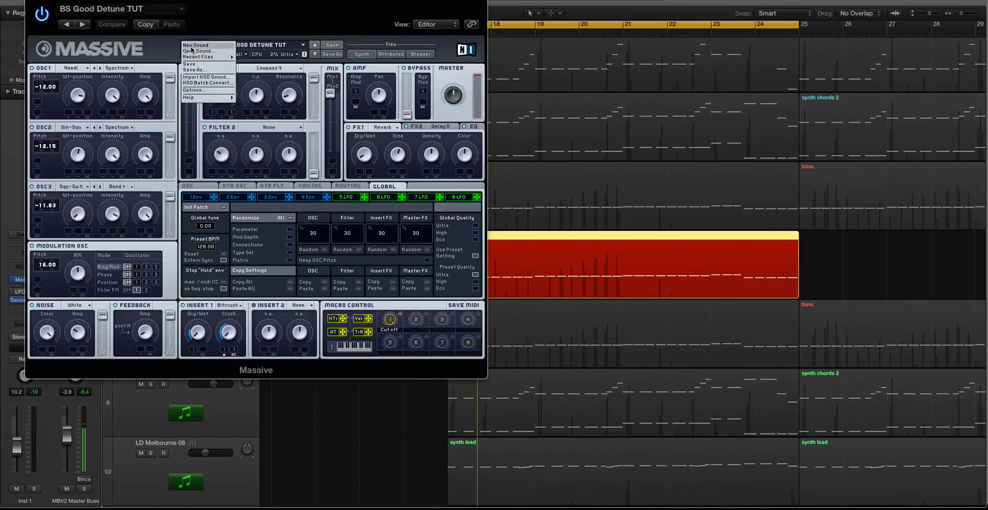
click(193, 46)
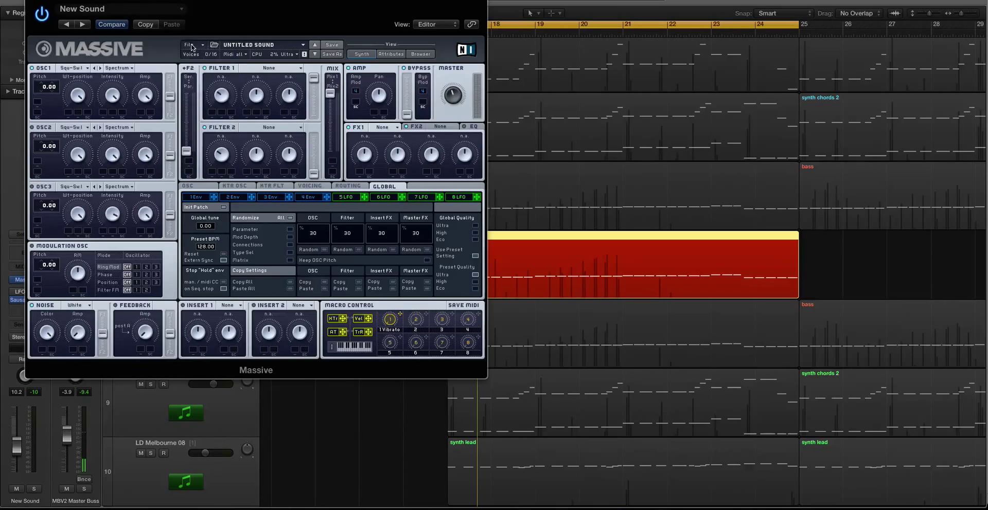
drag(58, 2, 458, 56)
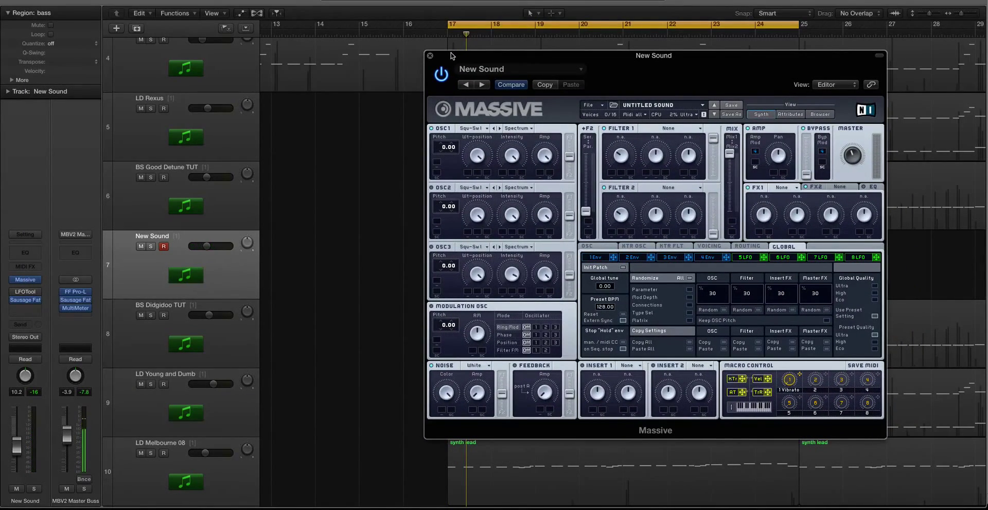
drag(451, 56, 479, 65)
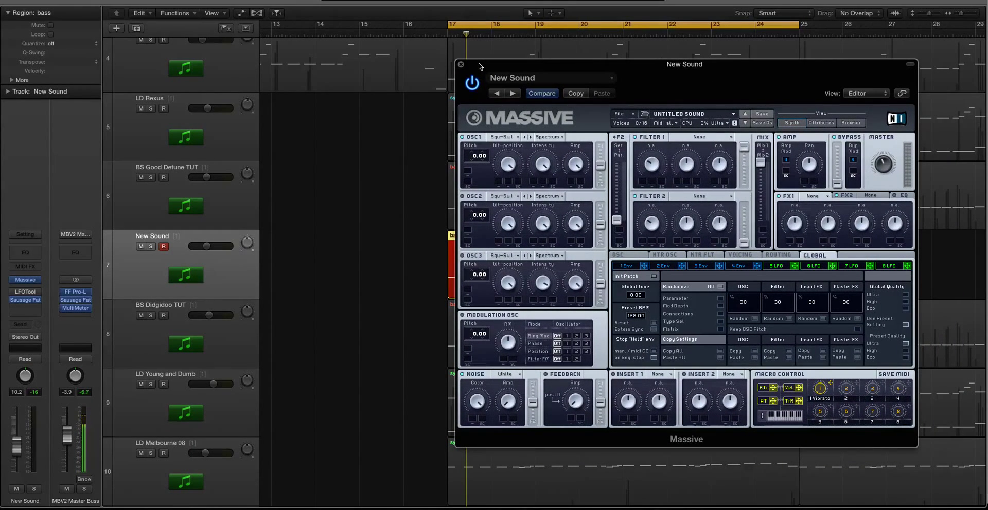
drag(478, 65, 515, 63)
click(530, 119)
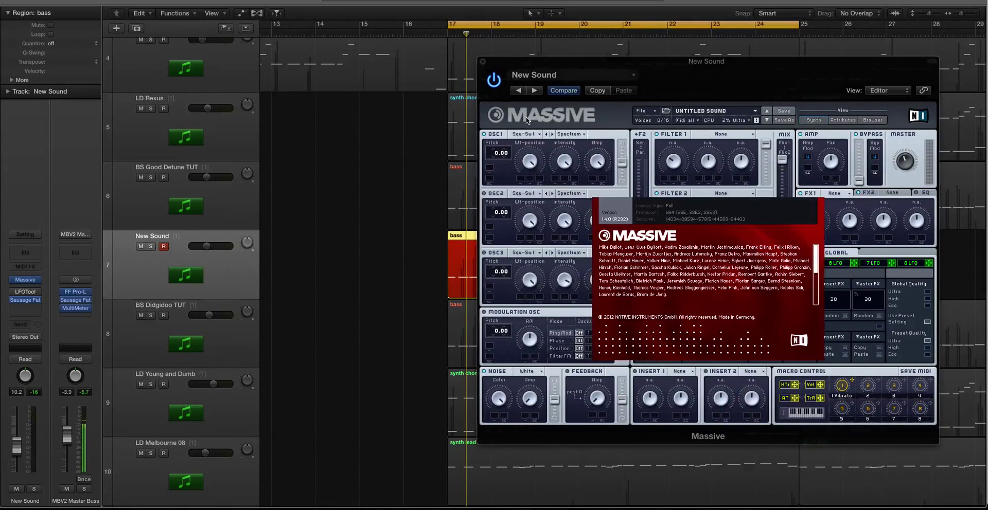
click(610, 216)
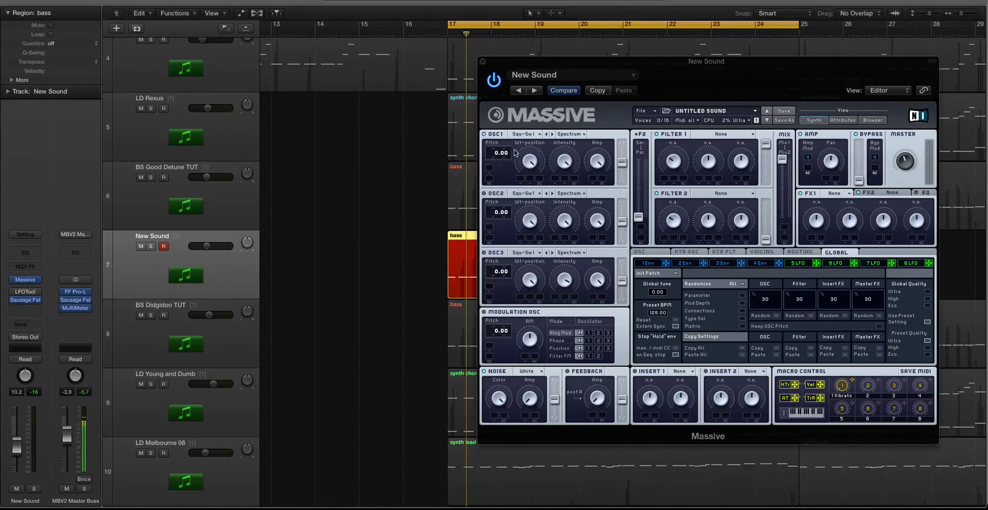
Set oscillator 1's wavetable to Dirty Needle in the blank bass patch.
click(522, 134)
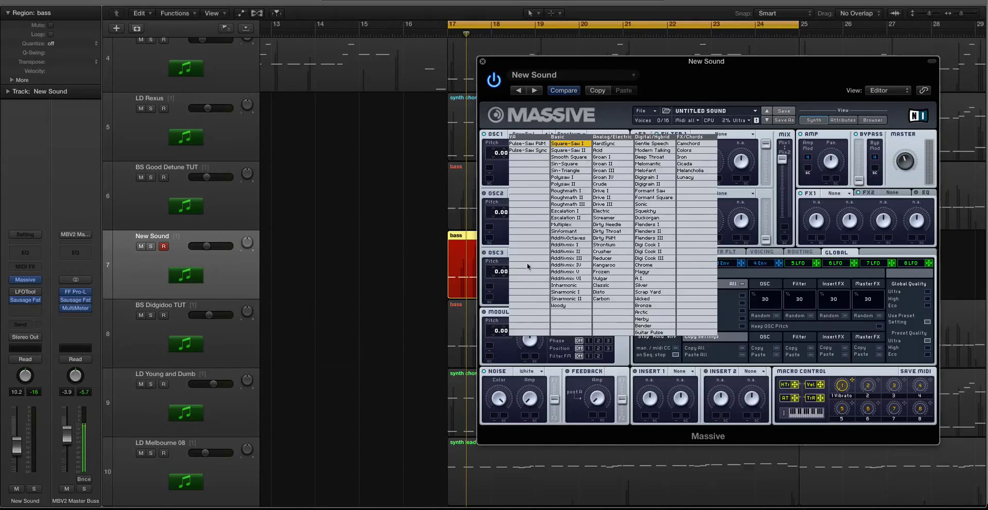
click(494, 135)
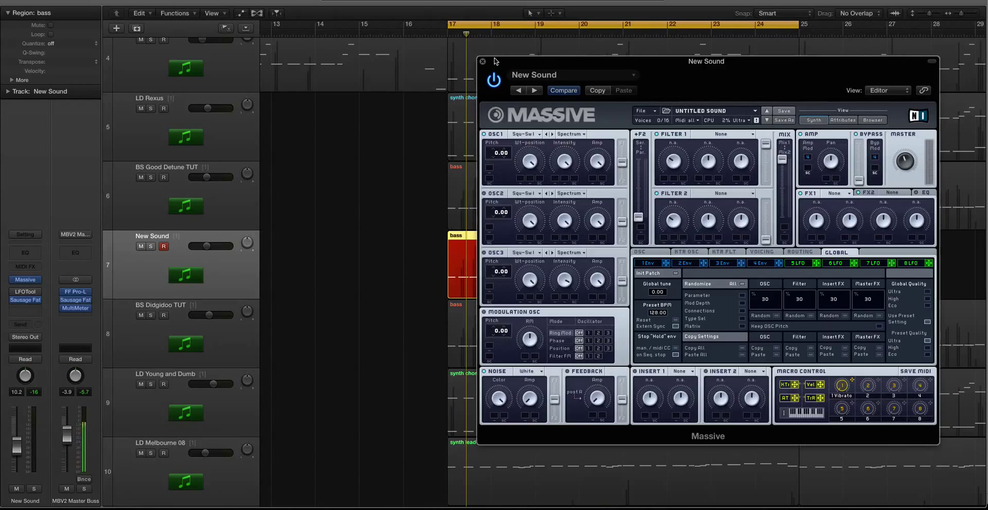
drag(494, 61, 469, 99)
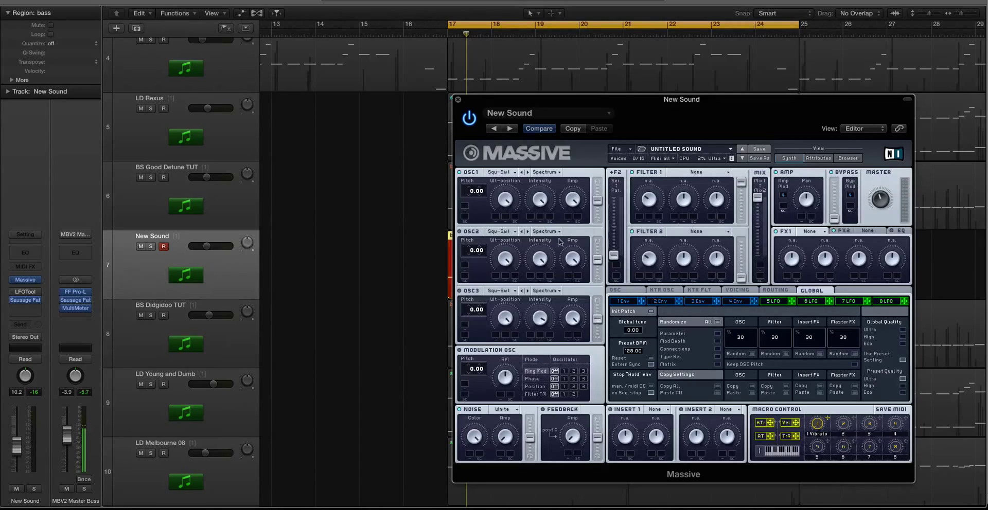
click(497, 176)
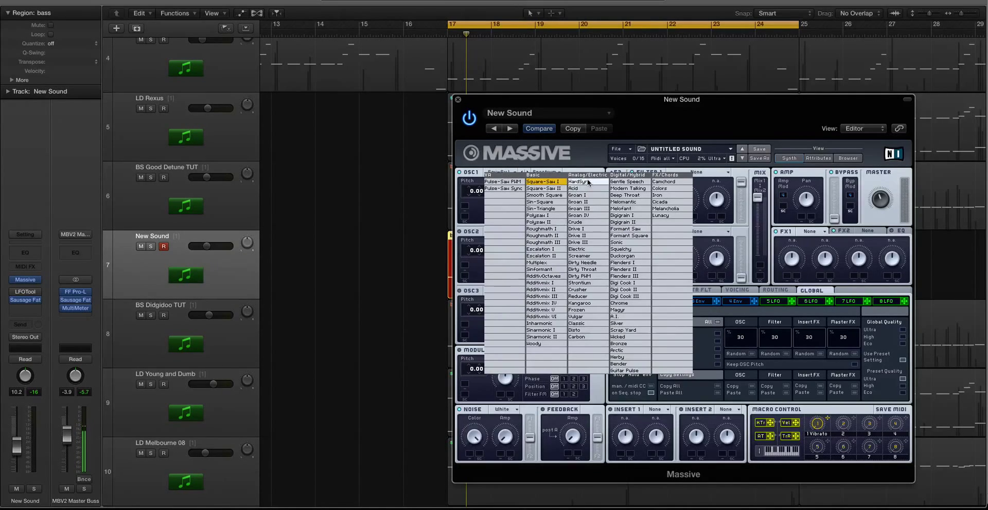
click(586, 262)
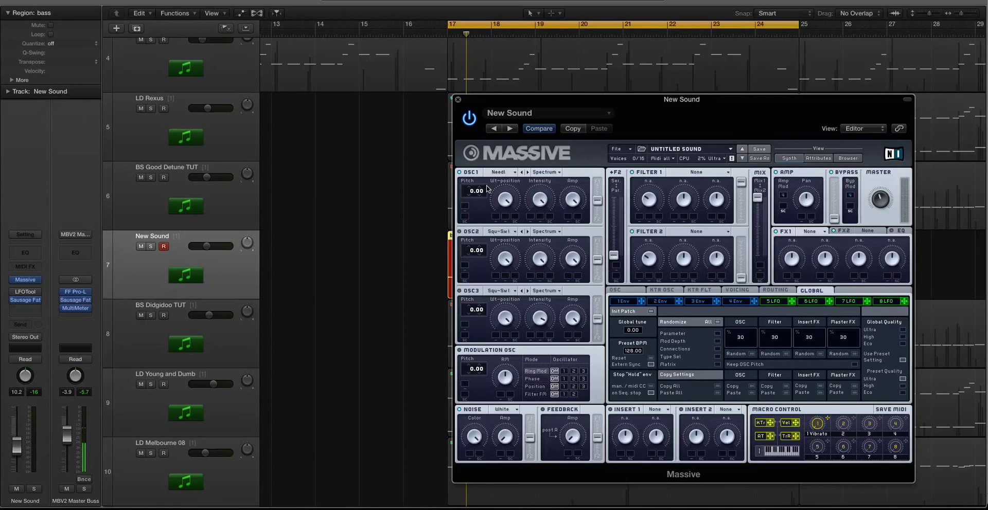
Set oscillator 1's pitch to -12.00 and raise the bass track's volume slightly during playback.
drag(487, 189, 471, 205)
mouse_move(481, 101)
mouse_down()
mouse_move(568, 110)
mouse_move(474, 94)
mouse_up()
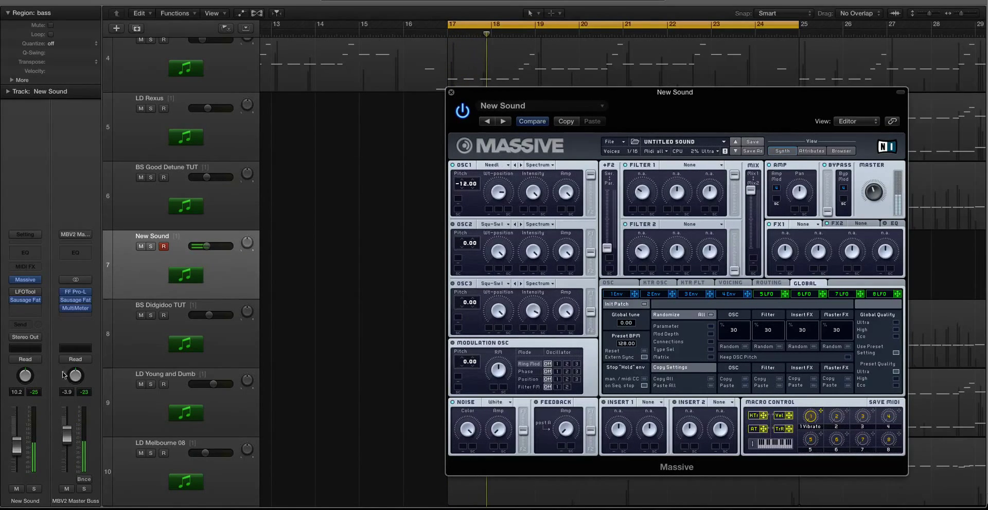
drag(18, 444, 18, 441)
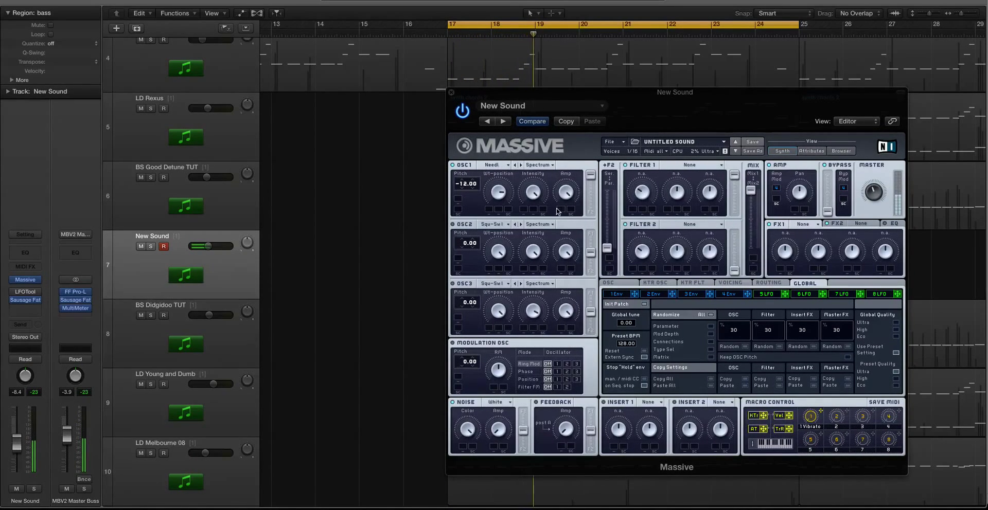
Enable oscillator 2 with the Sin-Square wavetable and audition the bass.
click(464, 225)
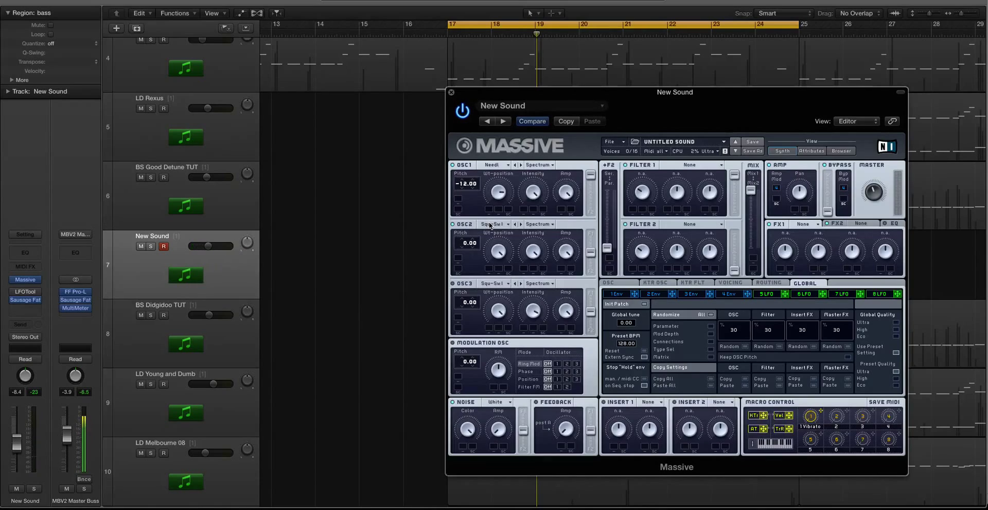
click(489, 225)
click(548, 259)
key(space)
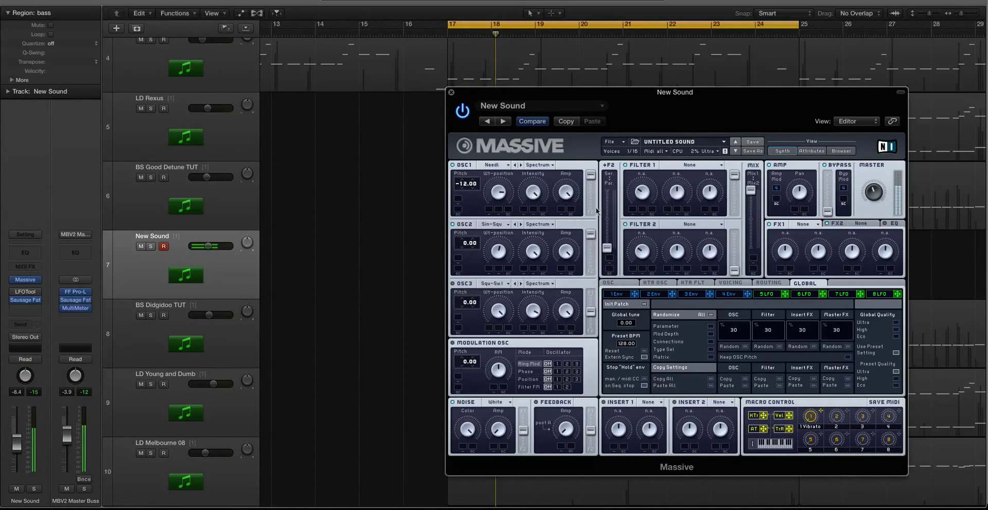
Route oscillator 2 fully to filter 1, set its pitch to -12.15, and audition the bass.
drag(591, 252, 594, 197)
mouse_move(474, 253)
mouse_down()
mouse_move(466, 255)
mouse_move(474, 253)
mouse_up()
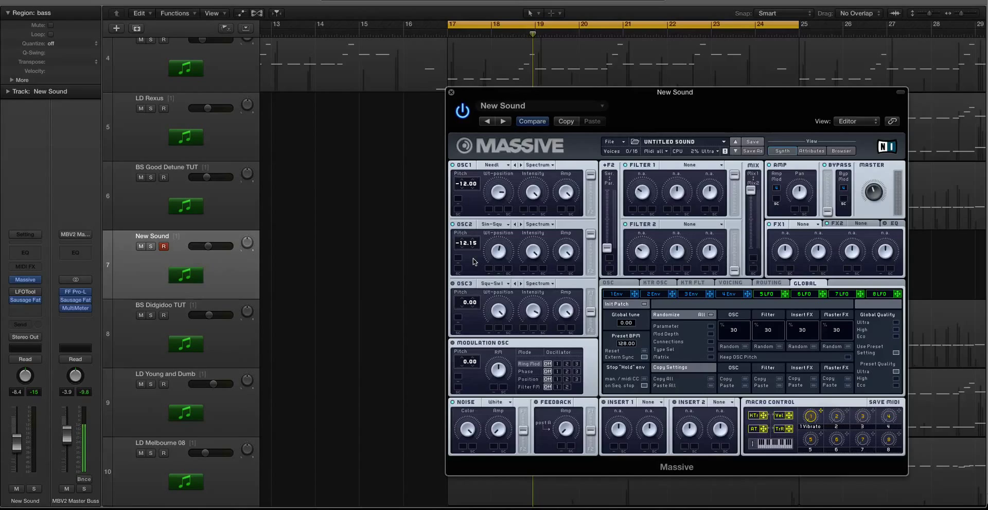
key(space)
Enable oscillator 3 at pitch -11.83 and the modulation oscillator at pitch 16.00, with Filter FM assigned to filter 1.
click(521, 283)
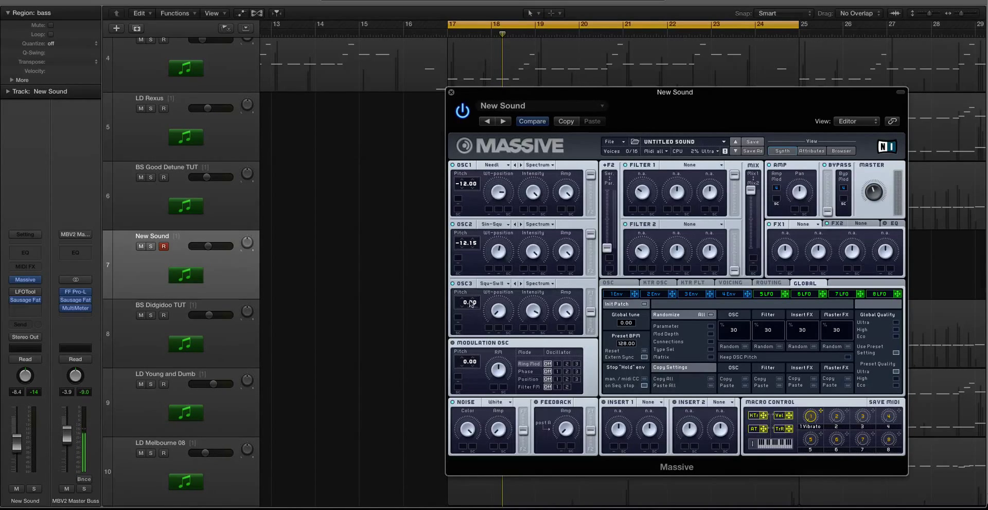
mouse_move(467, 305)
mouse_down()
mouse_move(477, 284)
mouse_move(473, 355)
mouse_move(476, 309)
mouse_move(476, 319)
mouse_up()
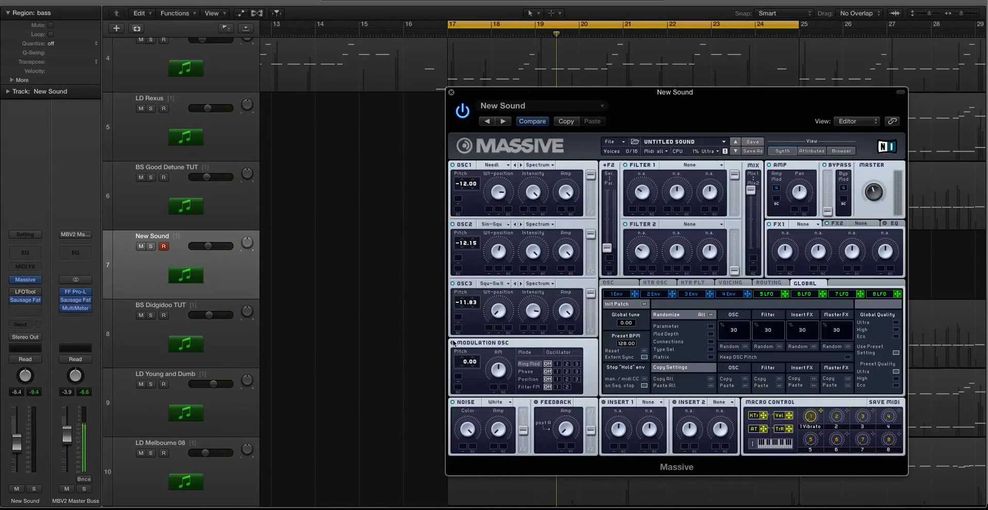
click(537, 389)
click(557, 387)
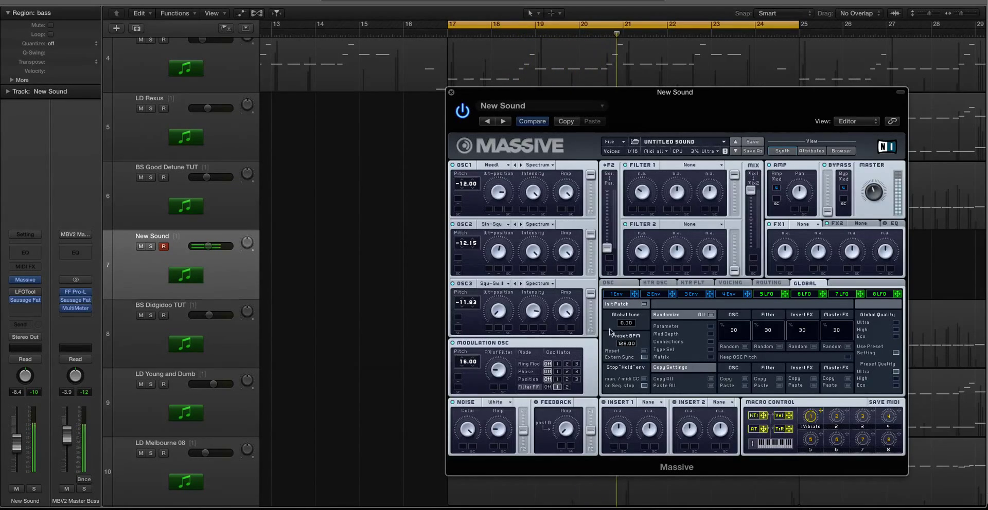
Switch oscillator 3's wavetable mode from Spectrum to Bend+ during playback.
click(538, 284)
click(508, 298)
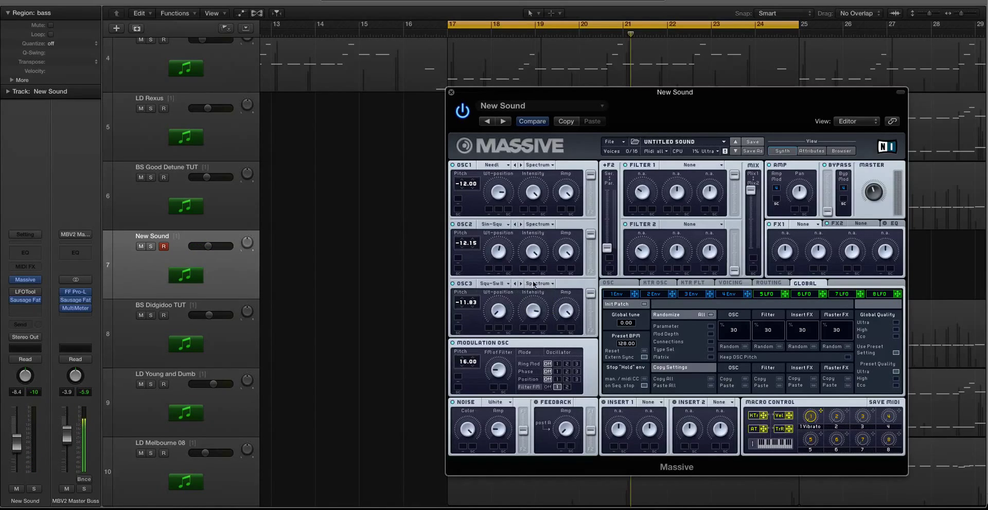
click(539, 283)
click(542, 289)
key(space)
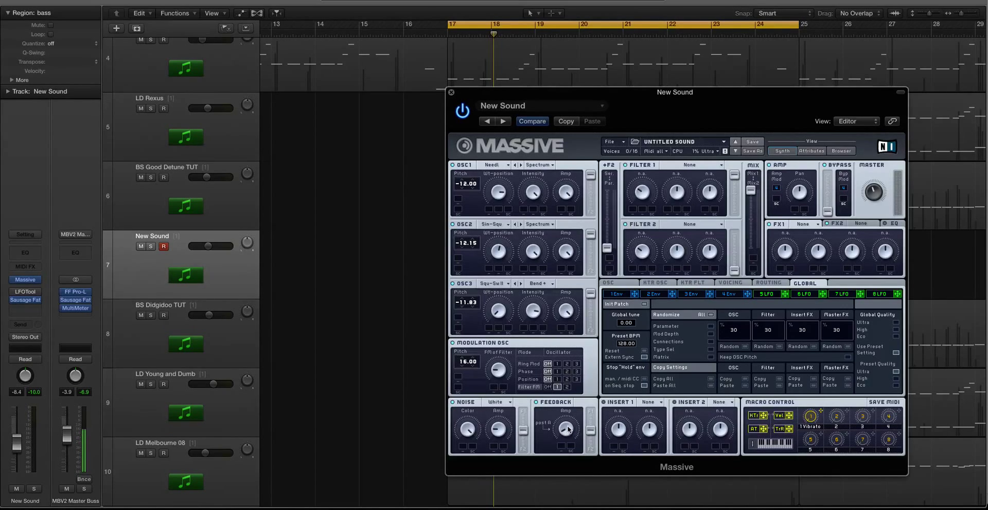
Route the feedback fully to filter 1 and load the Bitcrusher into Insert 1.
drag(591, 429, 587, 390)
click(650, 403)
click(671, 428)
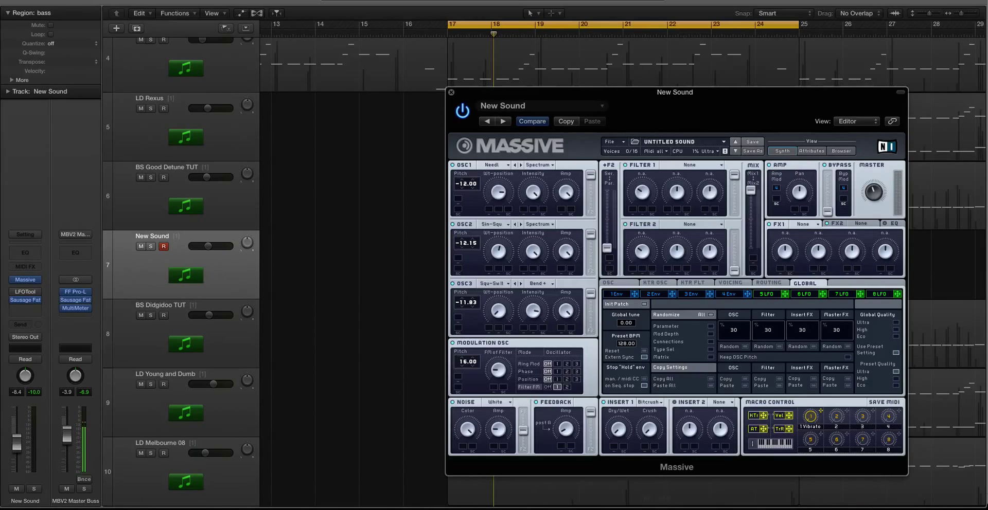
Clear the Vibrato assignment from macro 1 and rename the macro Cut Off.
mouse_move(655, 489)
right_click(822, 413)
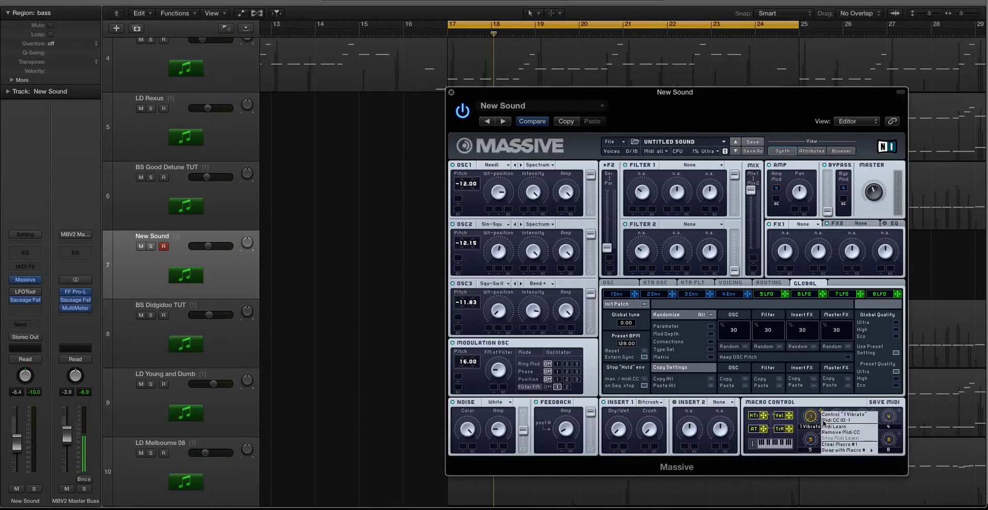
click(833, 445)
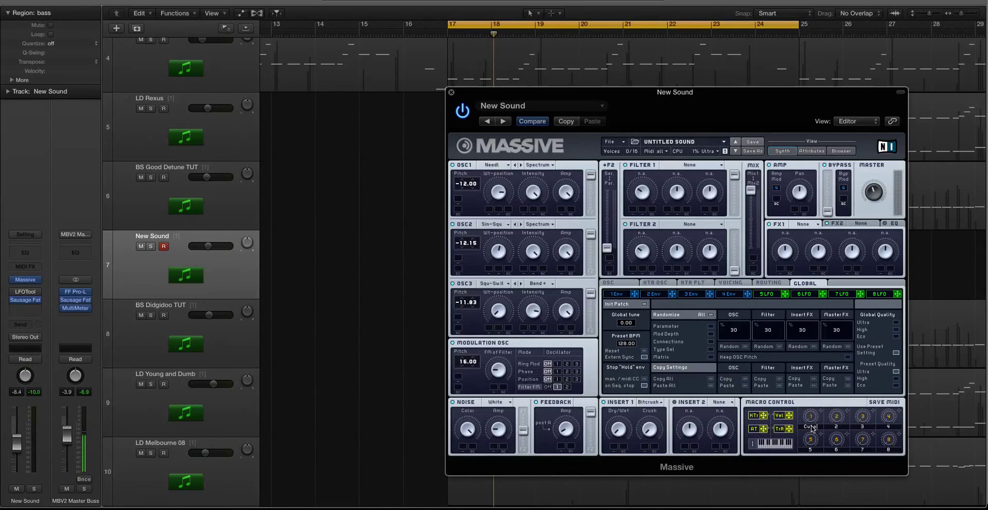
text(toff)
Set filter 1 to Lowpass 4 and lower its resonance.
click(673, 165)
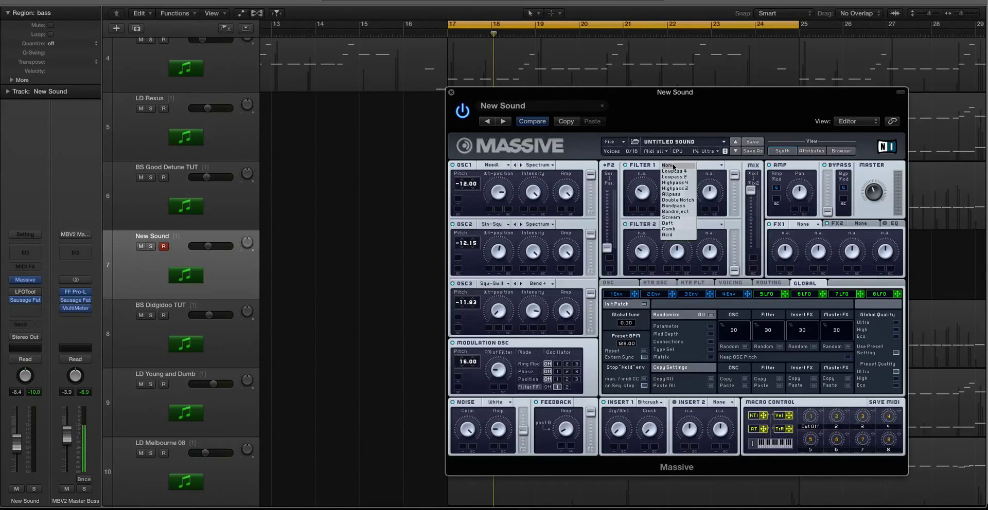
click(674, 171)
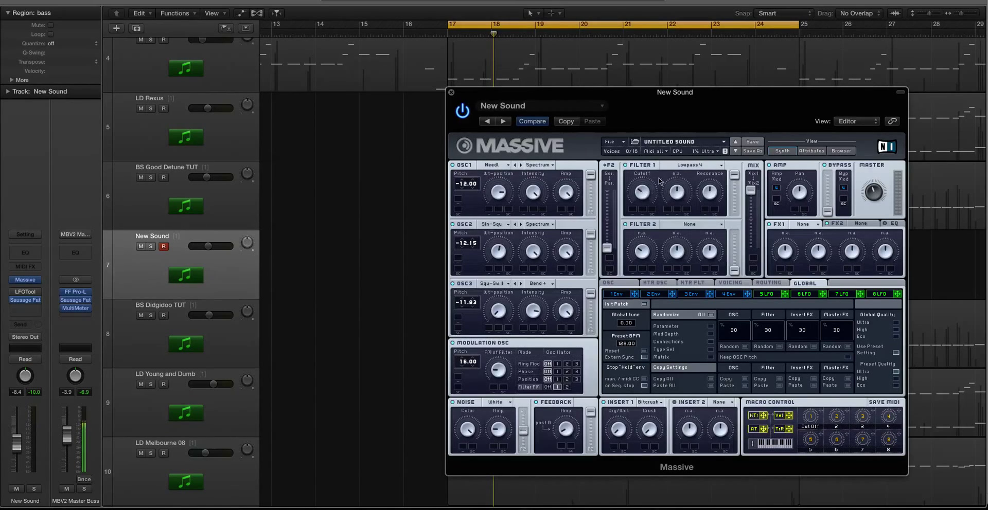
click(672, 166)
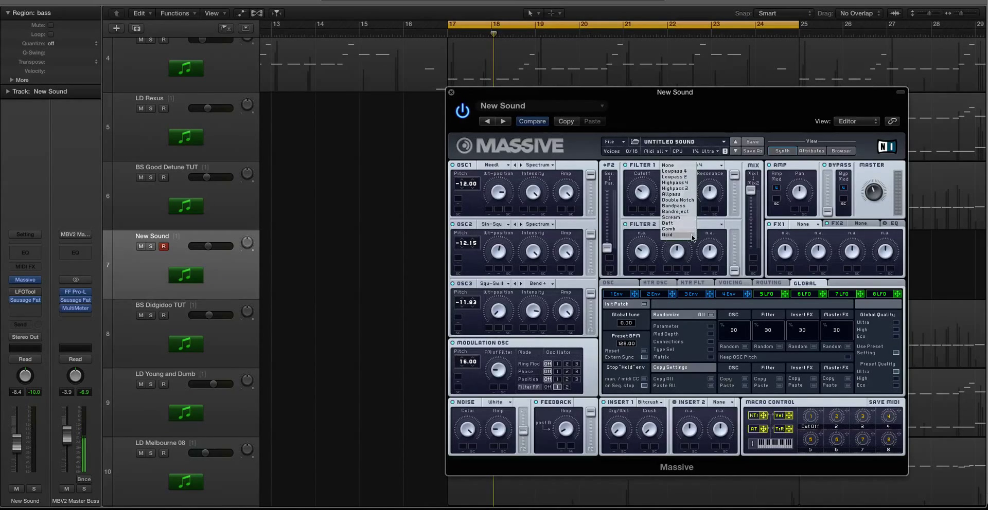
click(674, 172)
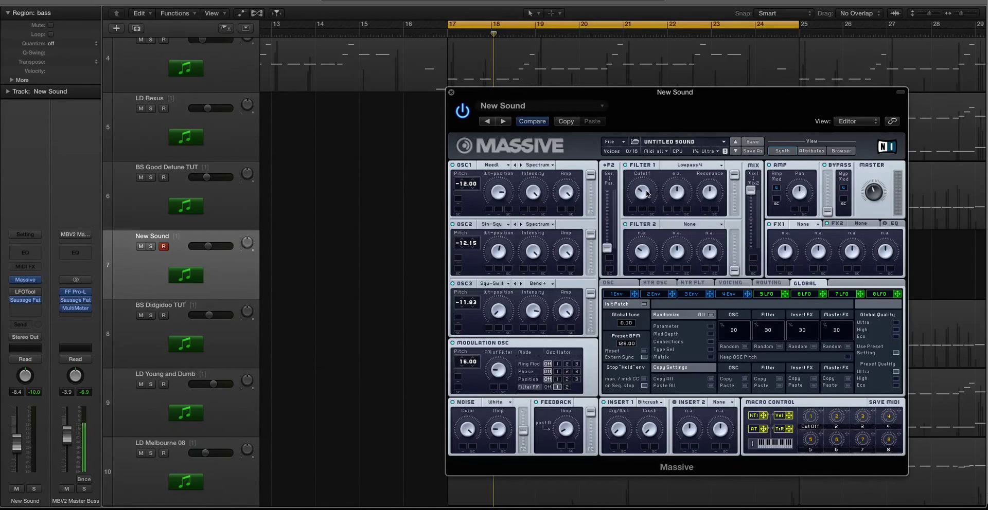
drag(711, 194, 713, 214)
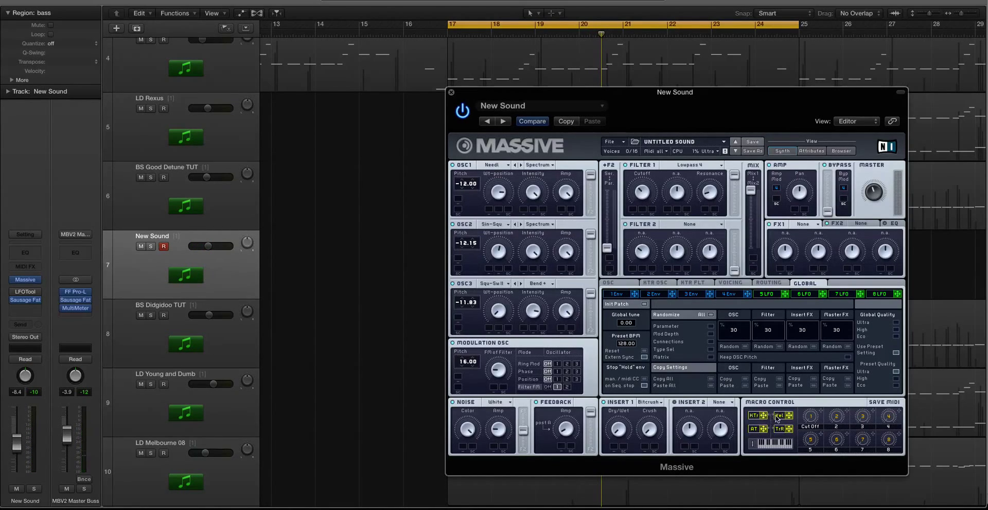
Shape envelope 1 with a short attack, decay level at zero and a slightly longer release.
click(618, 295)
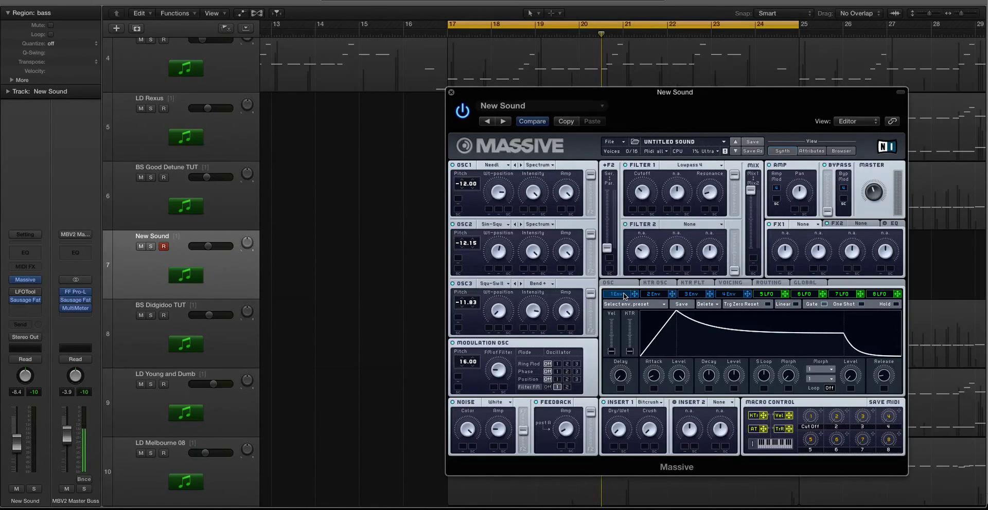
drag(653, 381, 660, 410)
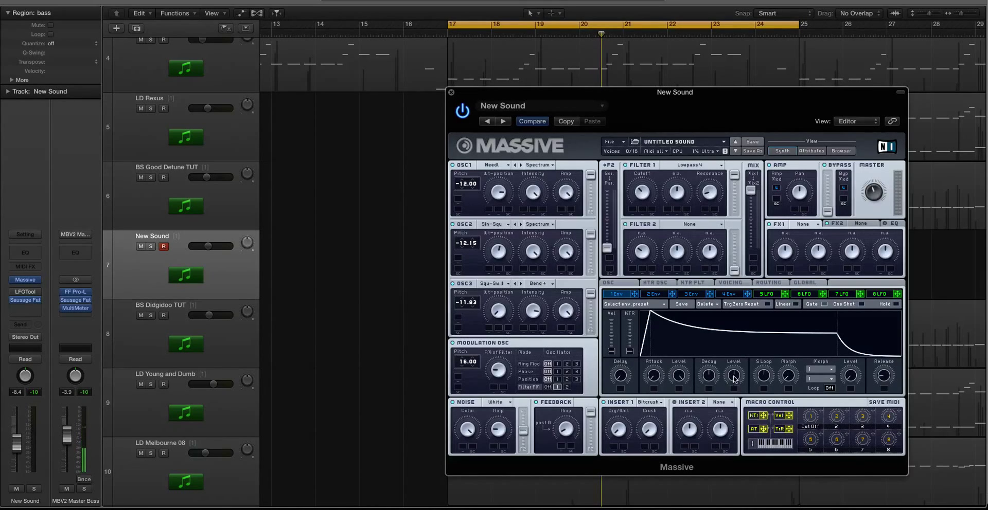
drag(737, 381, 750, 470)
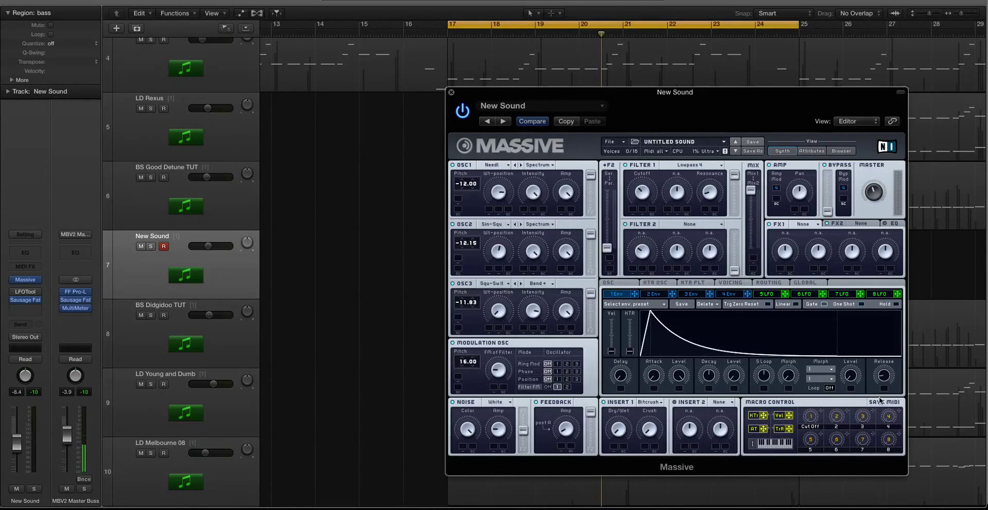
mouse_move(883, 381)
mouse_down()
mouse_move(884, 362)
mouse_move(881, 372)
mouse_up()
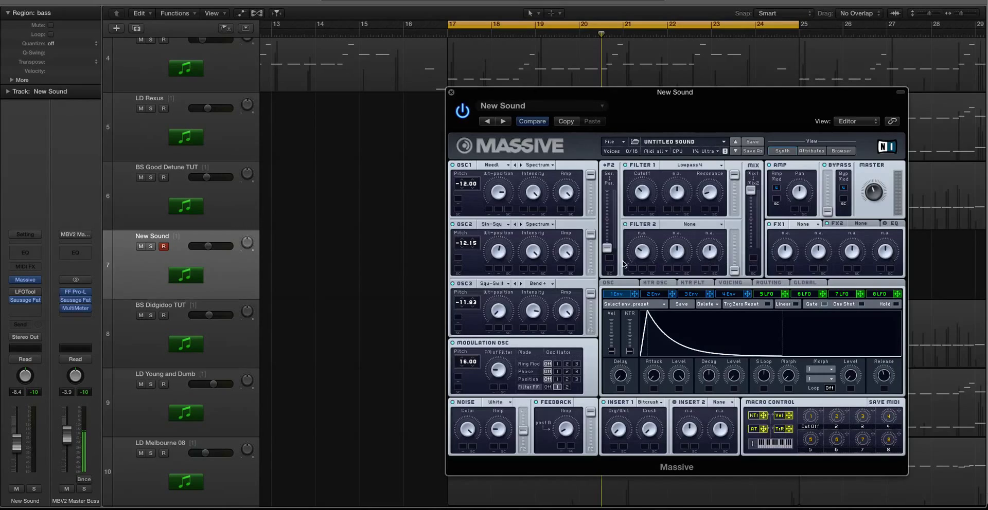
Modulate filter 1's cutoff and Insert 1's Dry/Wet and Crush with envelope 1, and play the result.
drag(636, 295, 632, 210)
drag(636, 294, 647, 435)
key(space)
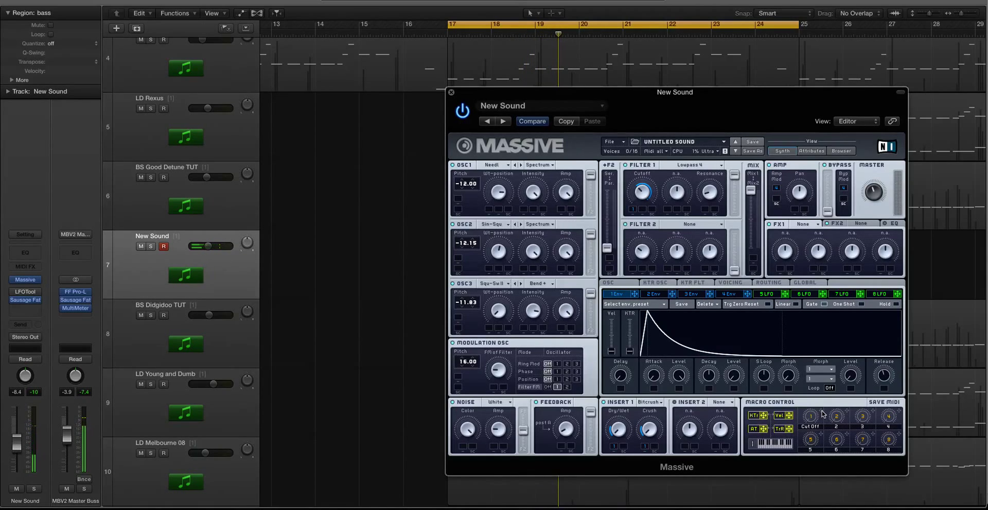
Assign macro 1 to the side-chain slots of filter 1's cutoff and Insert 1's Crush.
click(652, 209)
click(821, 412)
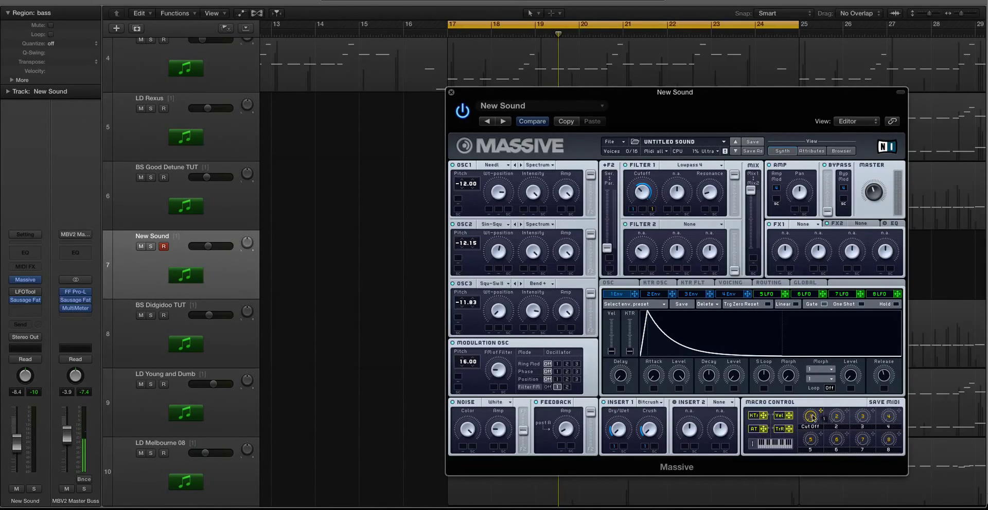
click(654, 447)
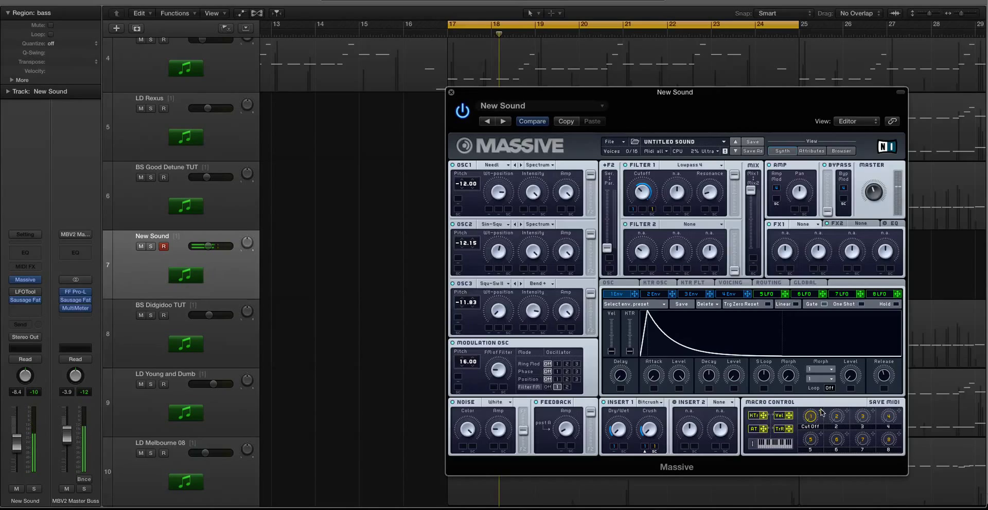
Make macro 1 side-chain envelope 1's modulation of filter 1's cutoff, and audition the bass.
drag(635, 293, 661, 217)
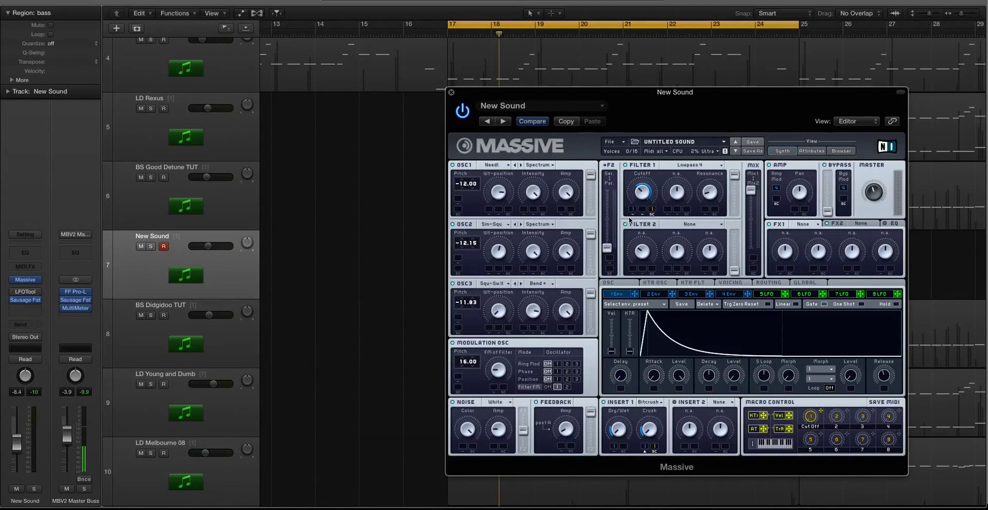
key(space)
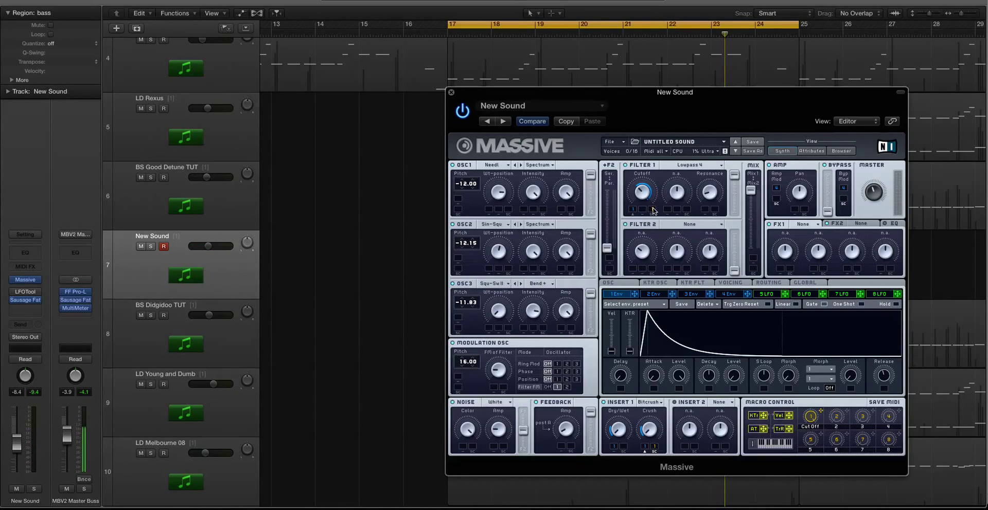
key(space)
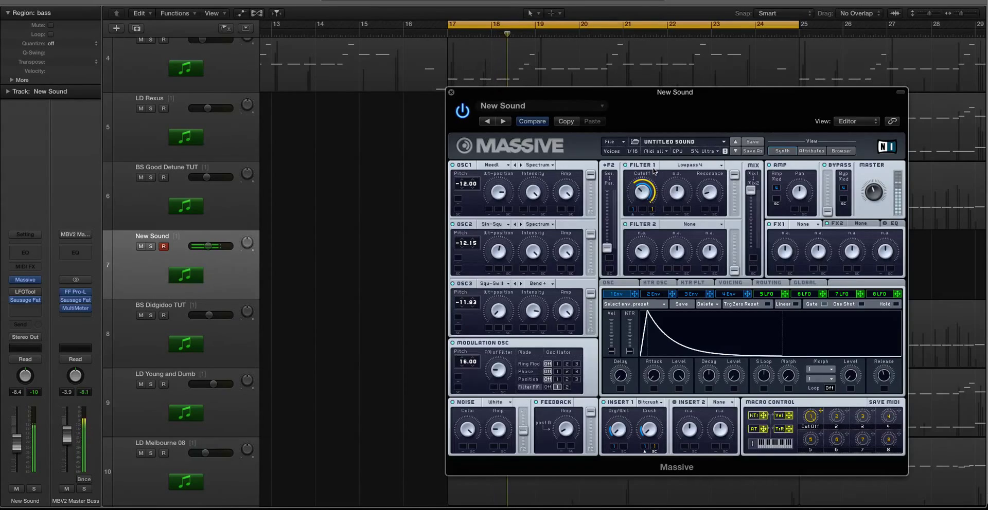
click(652, 214)
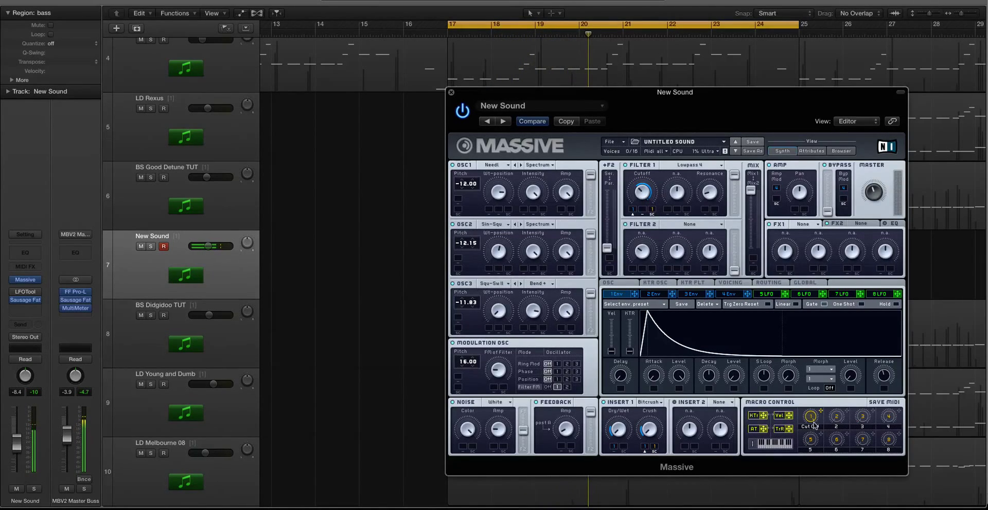
key(space)
Check the voicing and oscillator settings, and give envelope 4 a shorter attack, lower decay level and longer release.
click(733, 283)
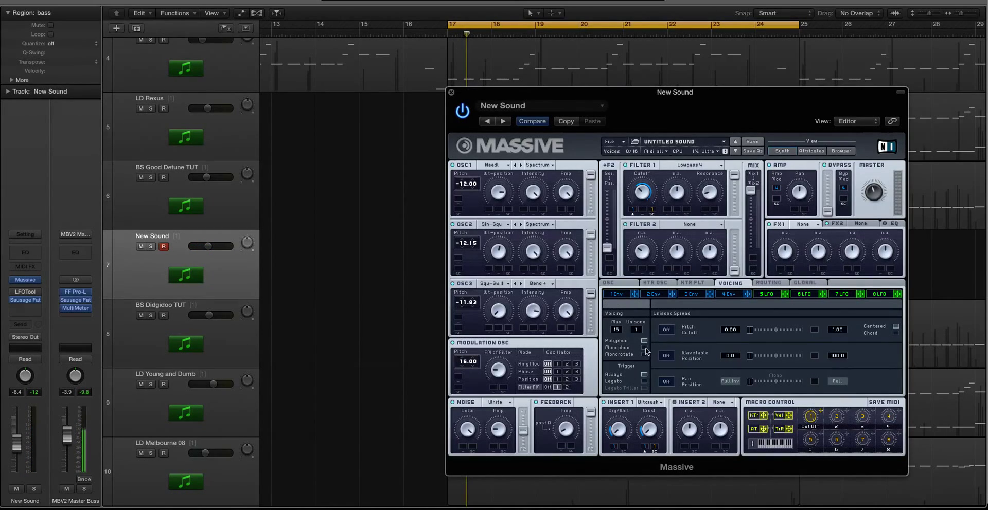
click(622, 284)
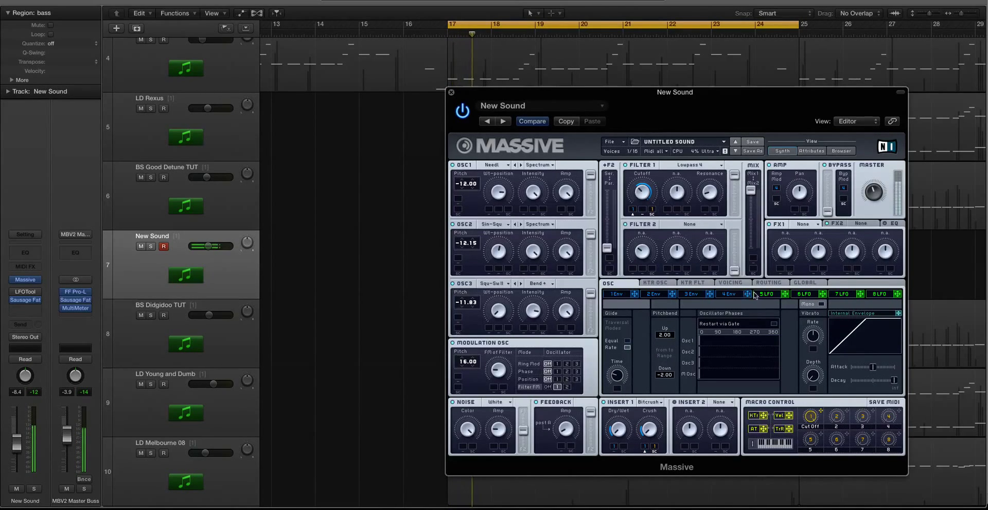
click(733, 295)
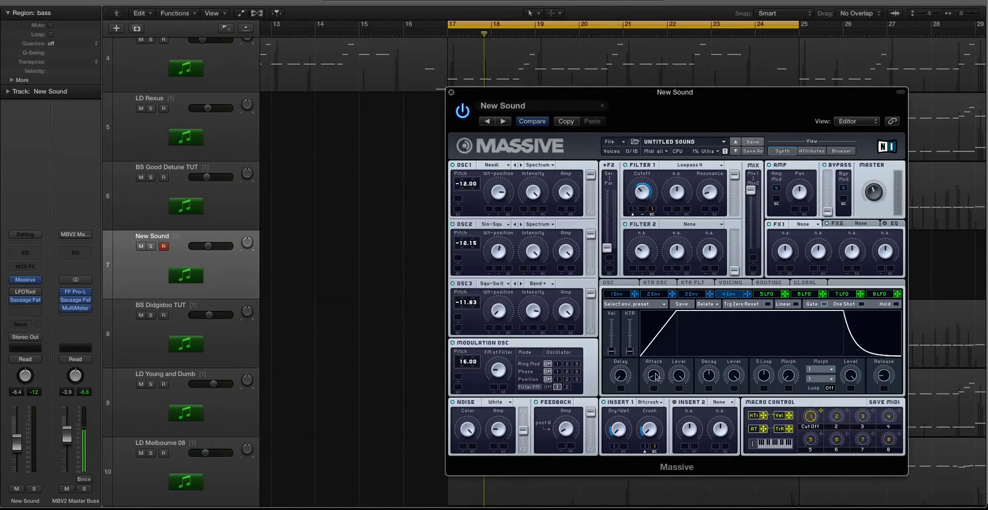
drag(655, 377, 735, 355)
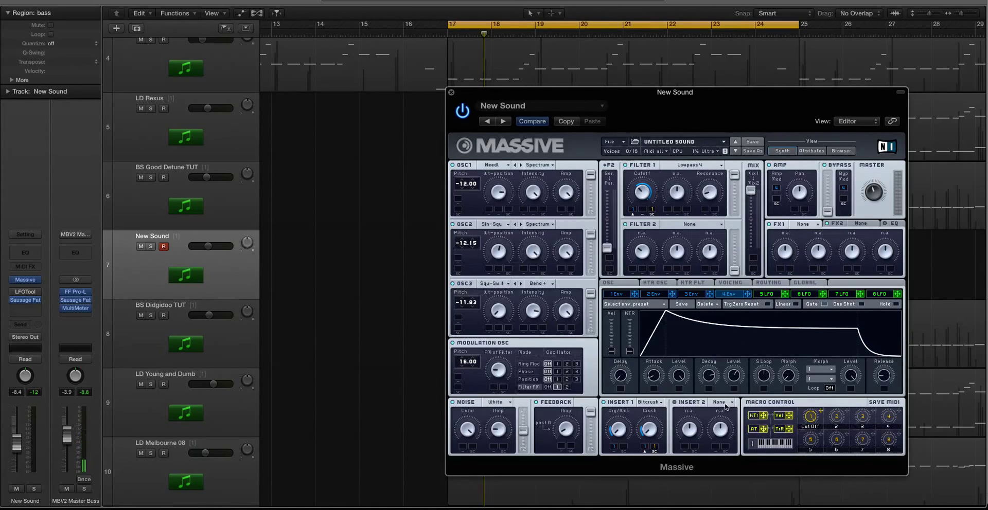
drag(889, 387, 888, 380)
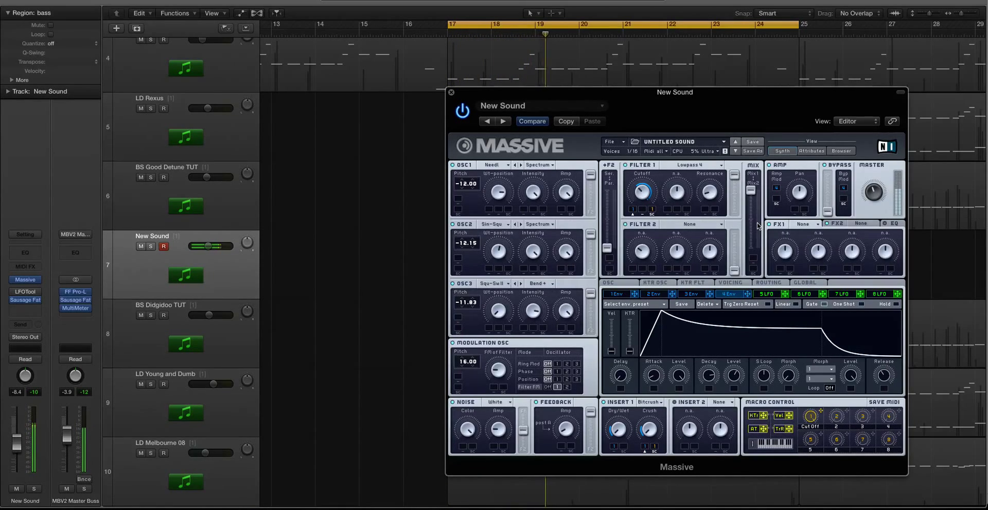
Load Reverb into FX1 and lower its Dry/Wet, Size and Density while auditioning.
click(805, 224)
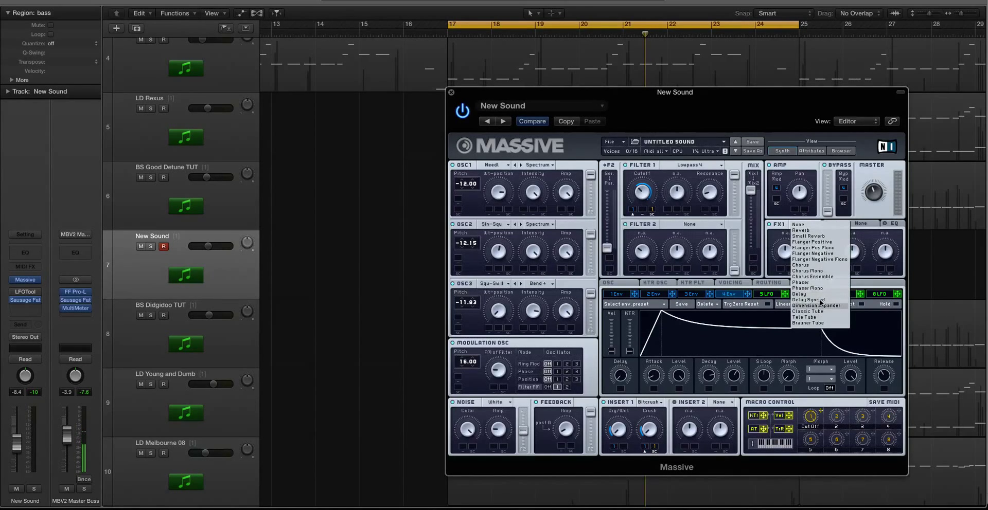
click(820, 231)
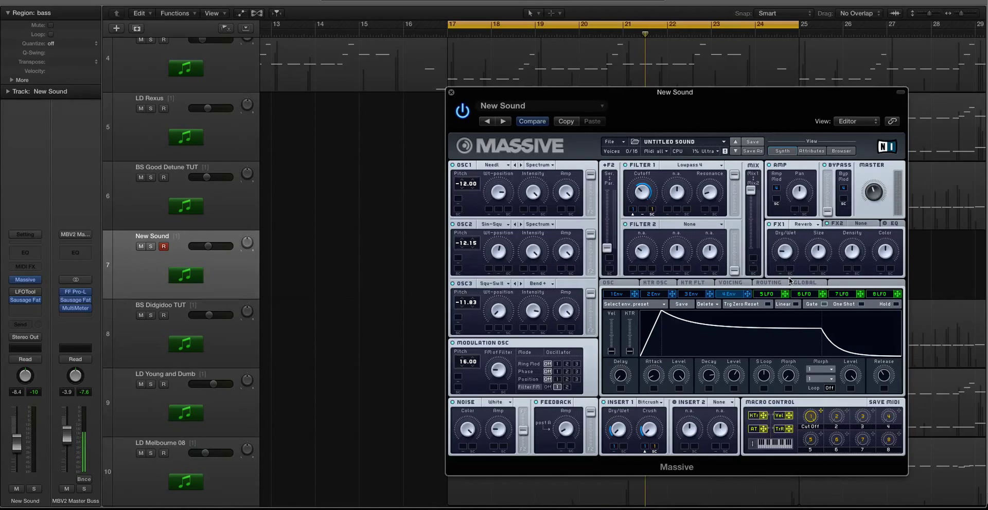
key(space)
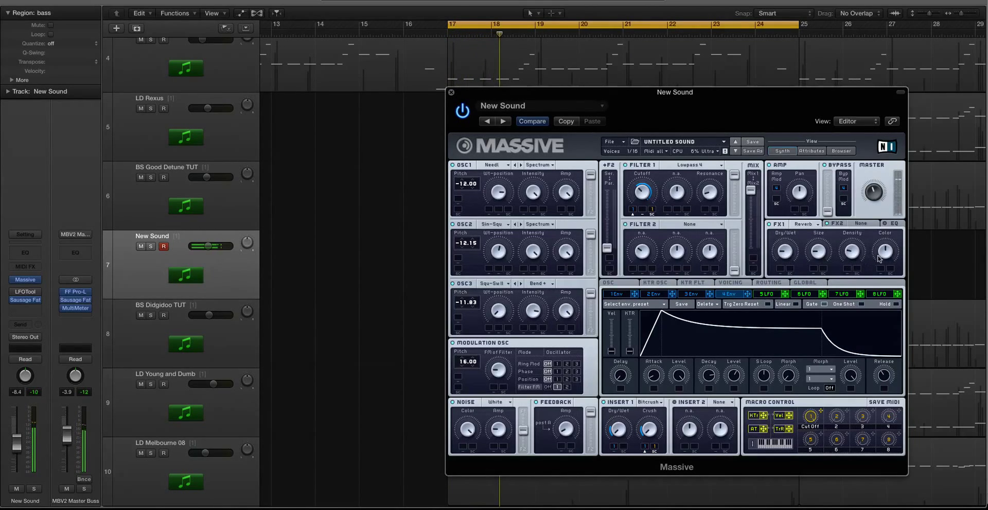
key(space)
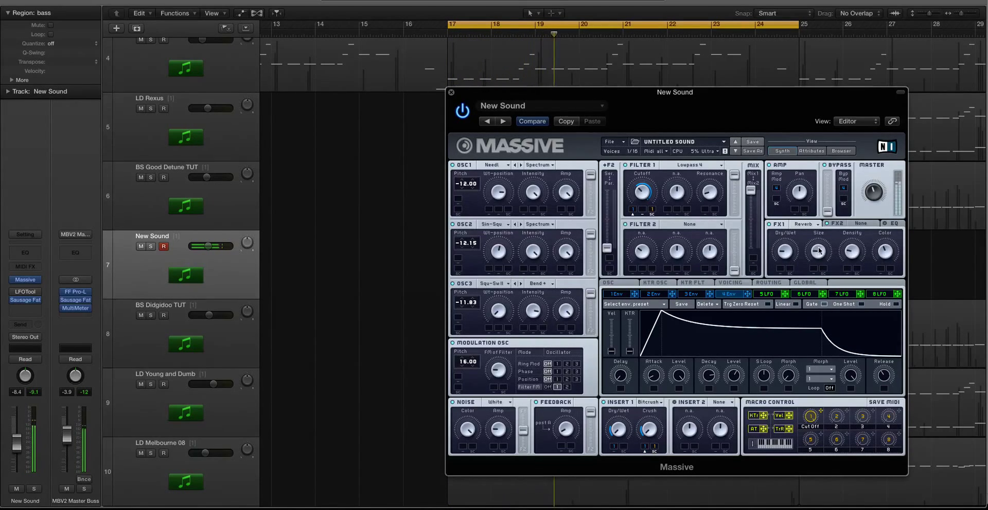
Load Delay Synced into FX2 and lower its Dry/Wet while auditioning the bass.
click(867, 226)
click(866, 225)
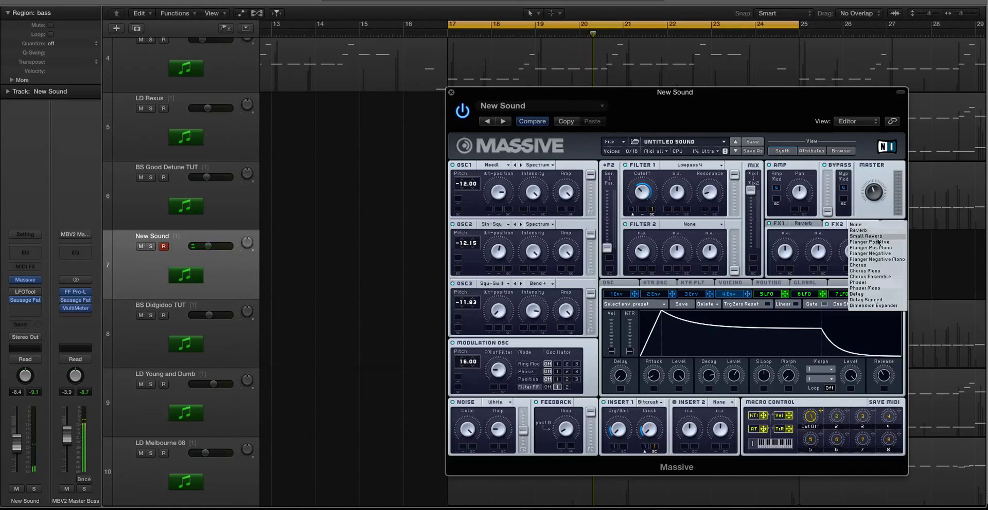
click(887, 297)
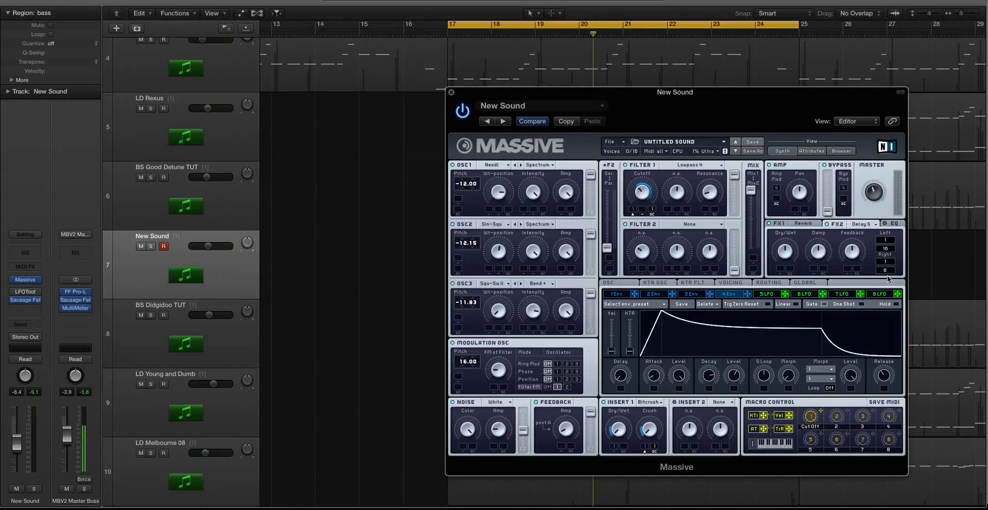
key(space)
drag(792, 268, 794, 292)
key(space)
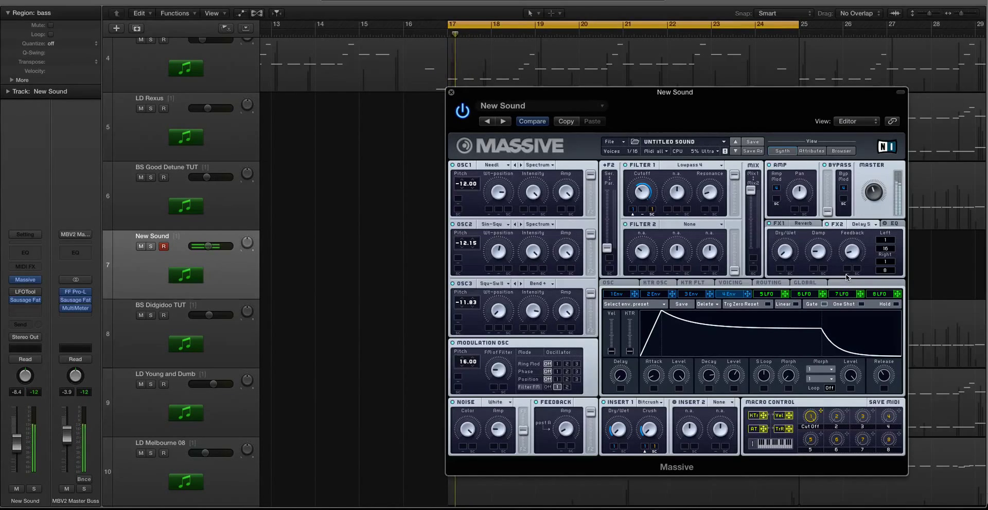
Bring up Massive's EQ and audition the bass through it.
click(890, 225)
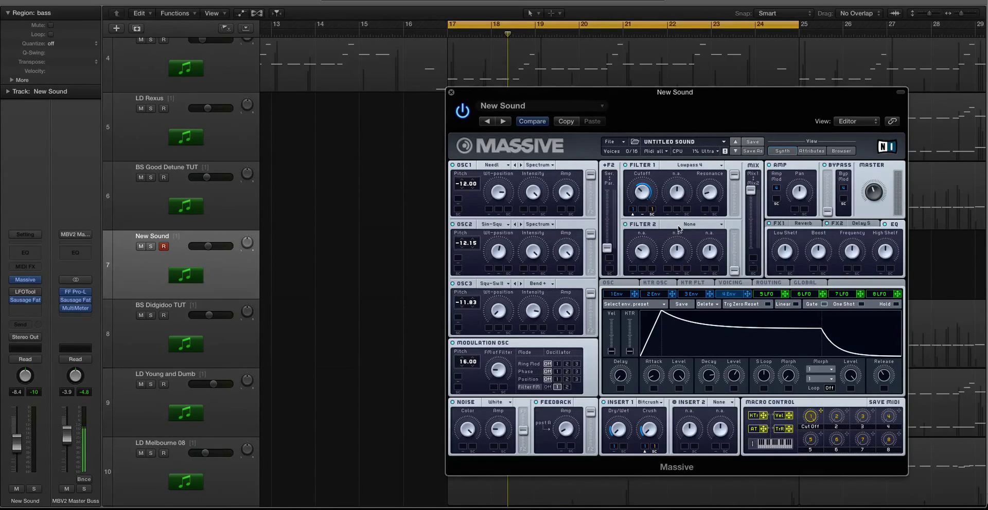
key(space)
key(space)
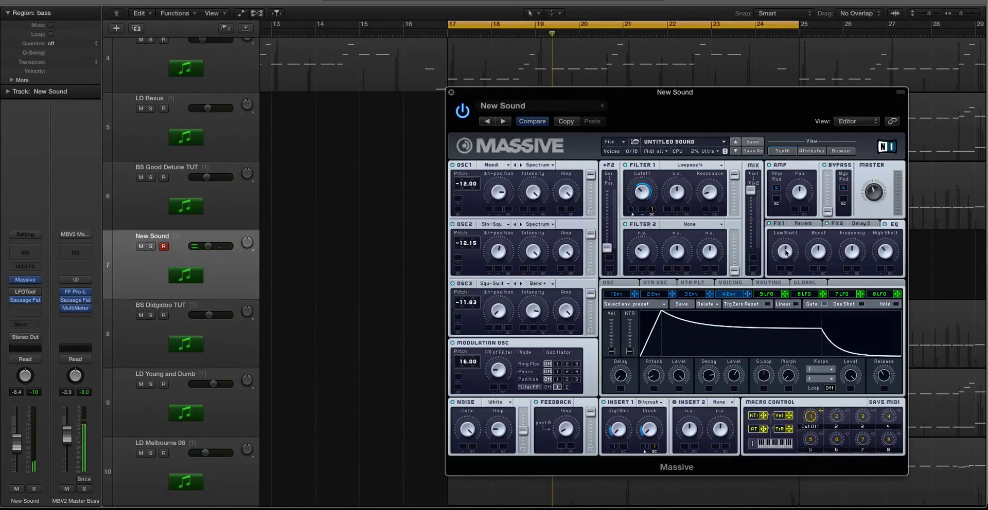
key(space)
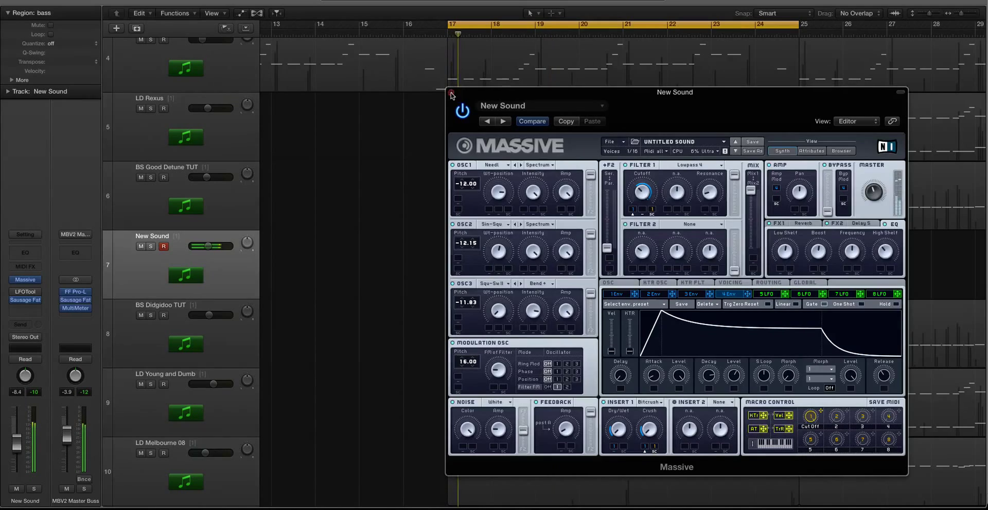
Close Massive, mute BS Good Detune TUT, and raise New Sound's volume to -5.1 dB while playing the full mix.
click(451, 92)
key(space)
key(ctrl+s)
key(super+Left)
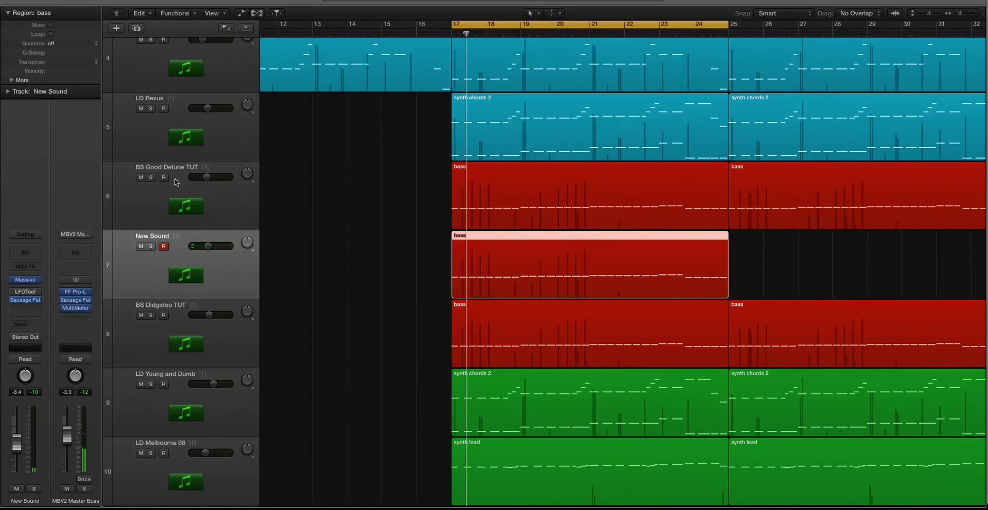
click(140, 178)
key(space)
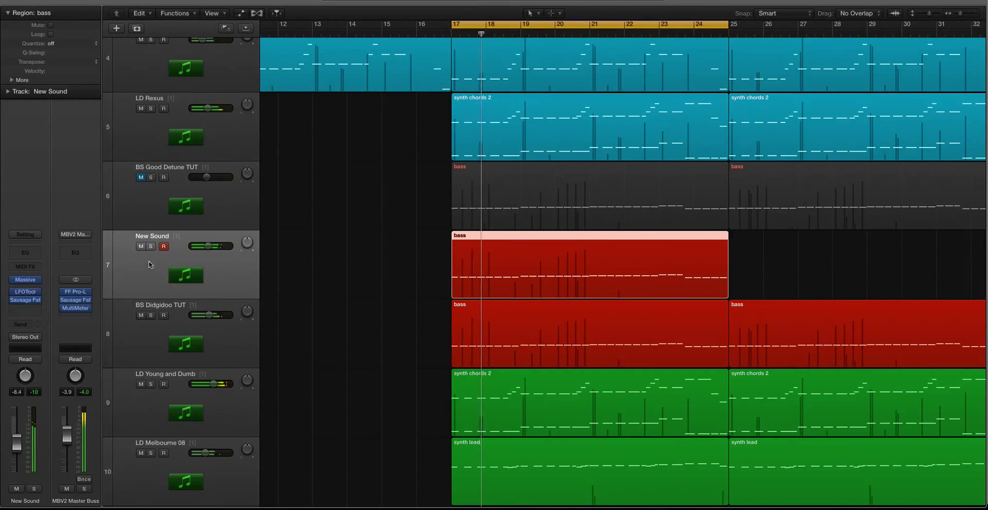
drag(207, 247, 230, 263)
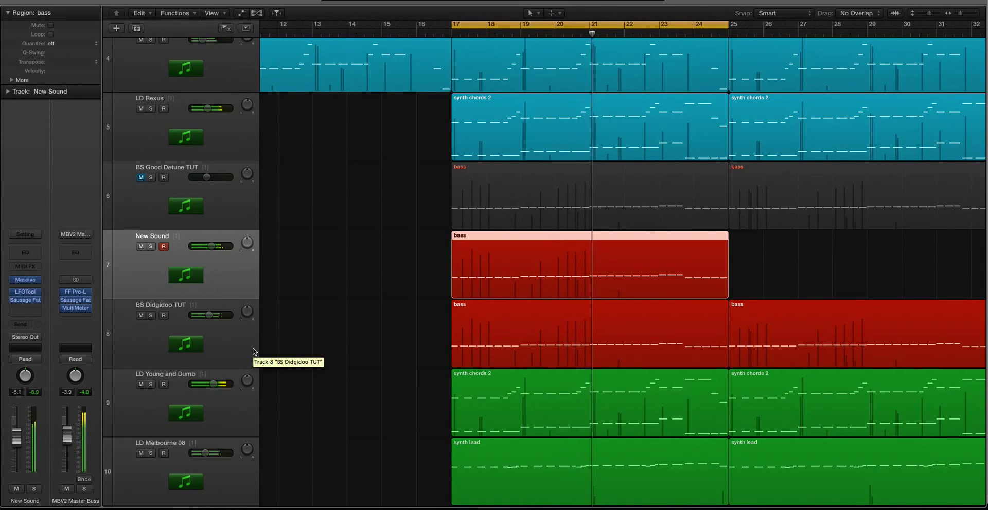
Solo the New Sound bass and review its effects in Massive.
key(ctrl+s)
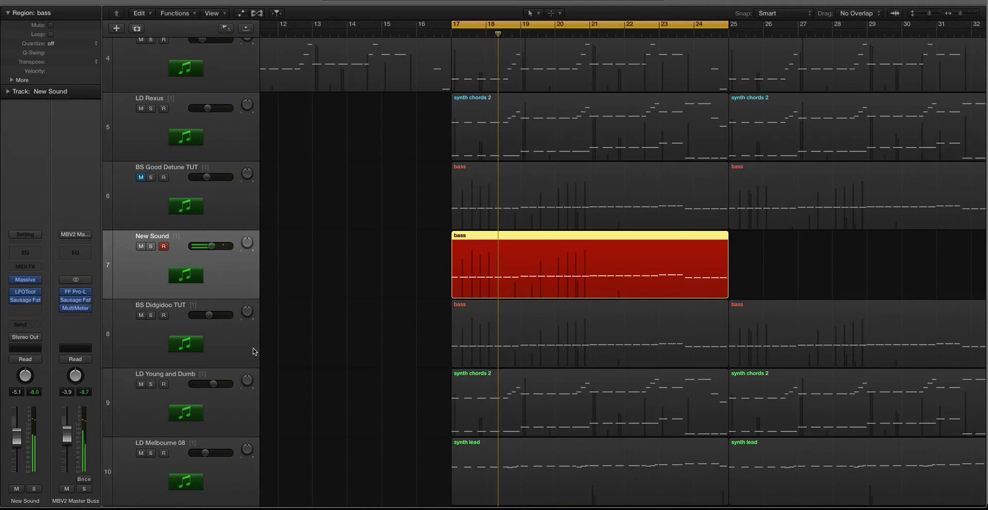
click(25, 280)
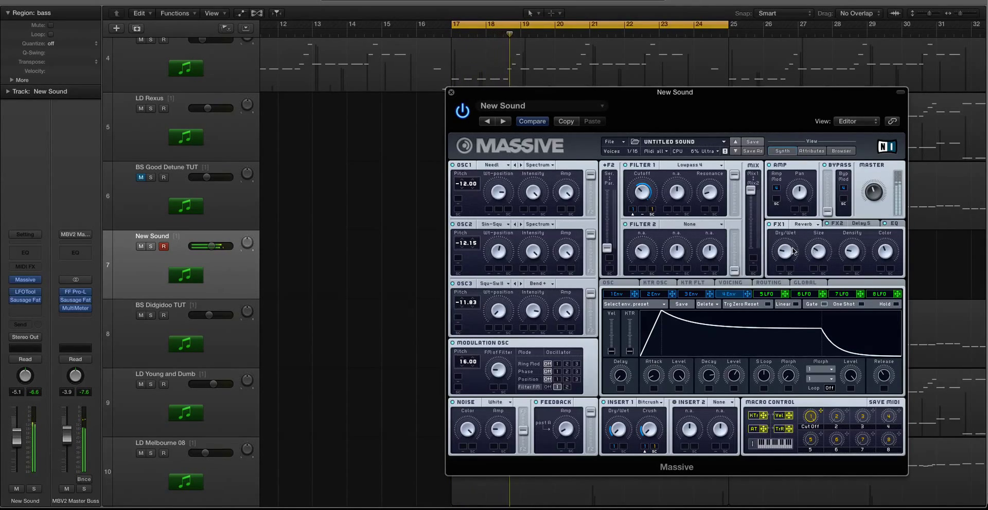
click(450, 92)
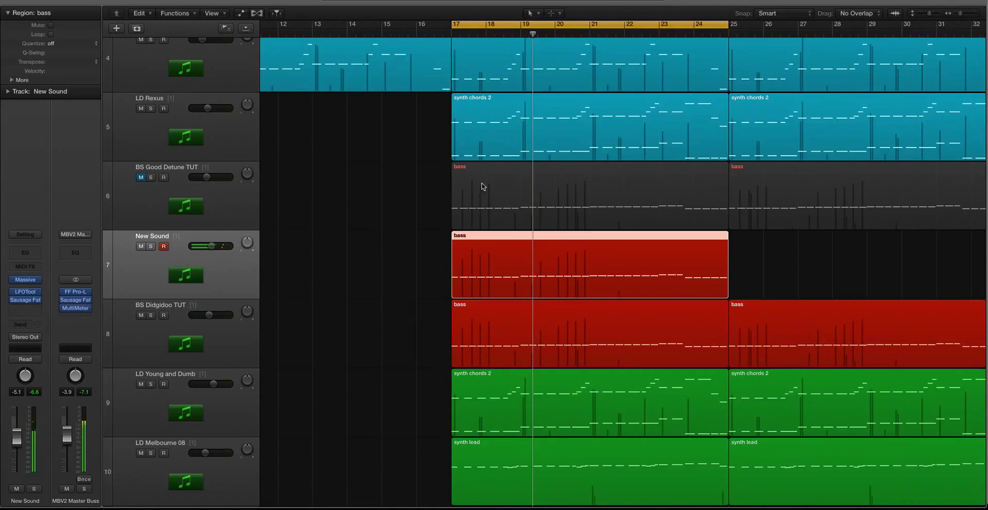
Solo the BS Didgidoo TUT bass region and audition it.
click(237, 334)
key(ctrl+s)
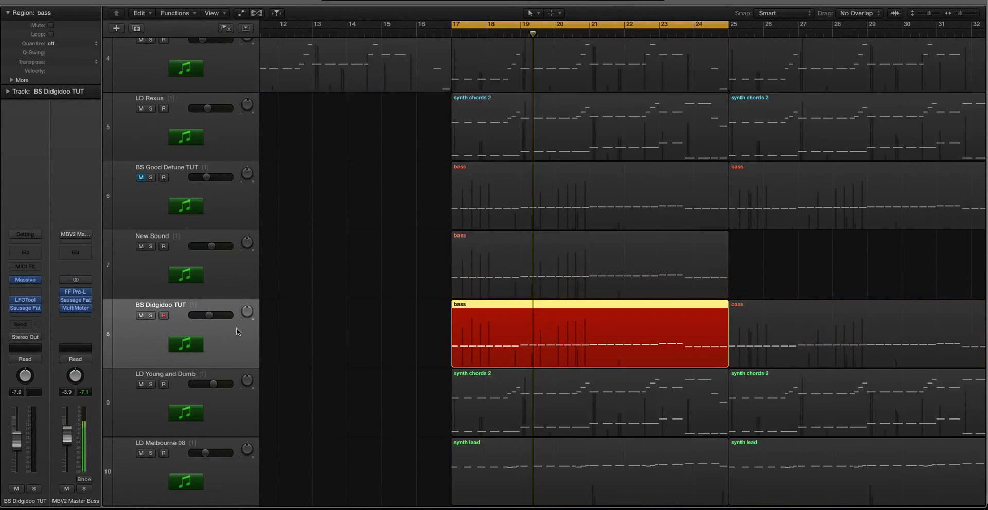
key(space)
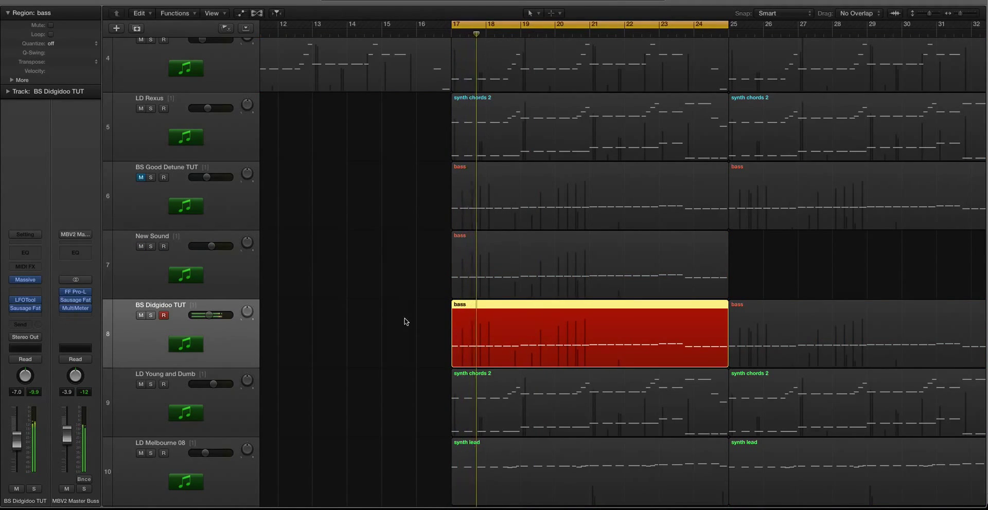
scroll(405, 319, up, 3)
scroll(404, 319, right, 1)
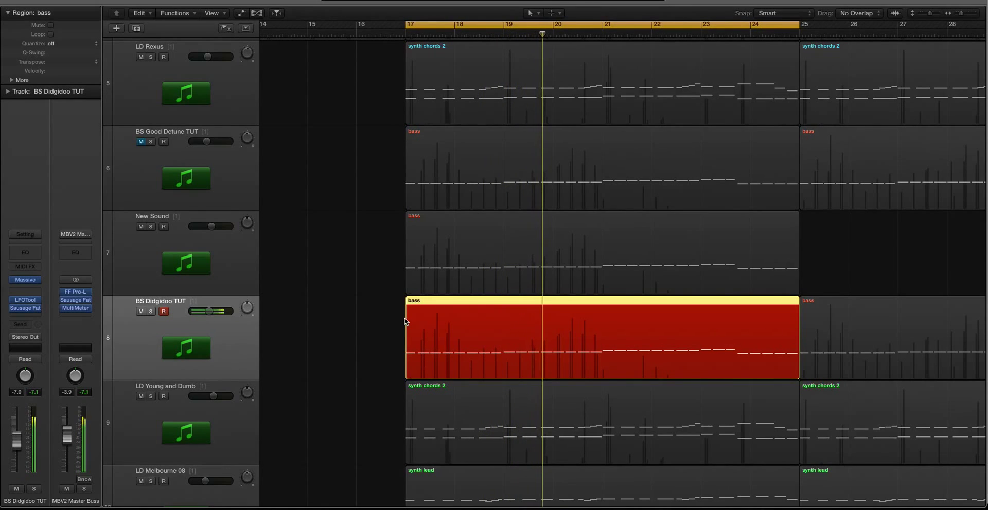
Audition the New Sound bass layered with BS Didgidoo TUT, and replay New Sound by itself.
shift+click(457, 248)
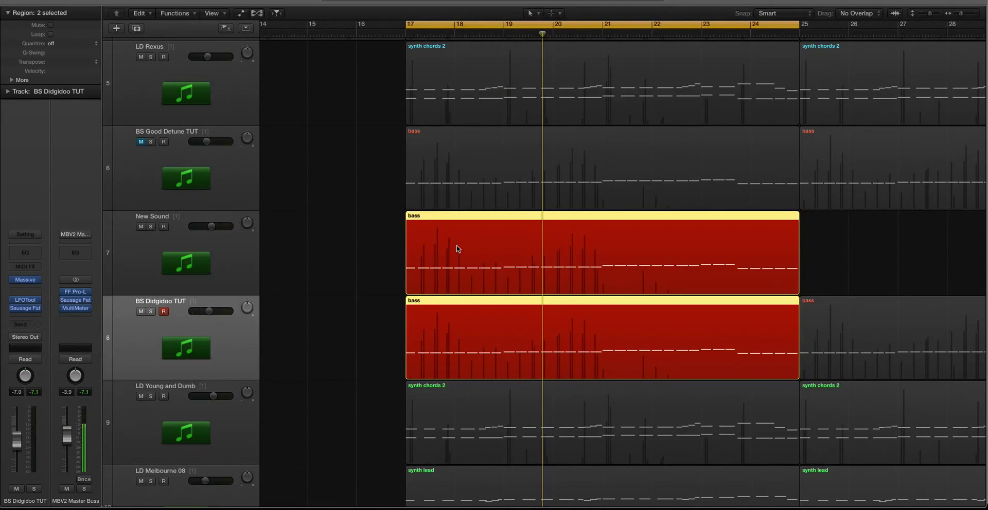
key(space)
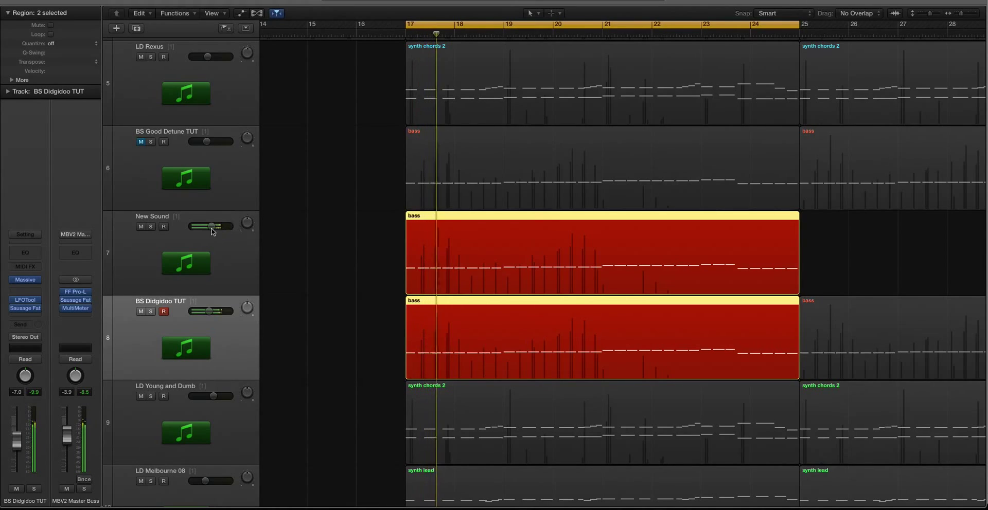
scroll(205, 235, right, 1)
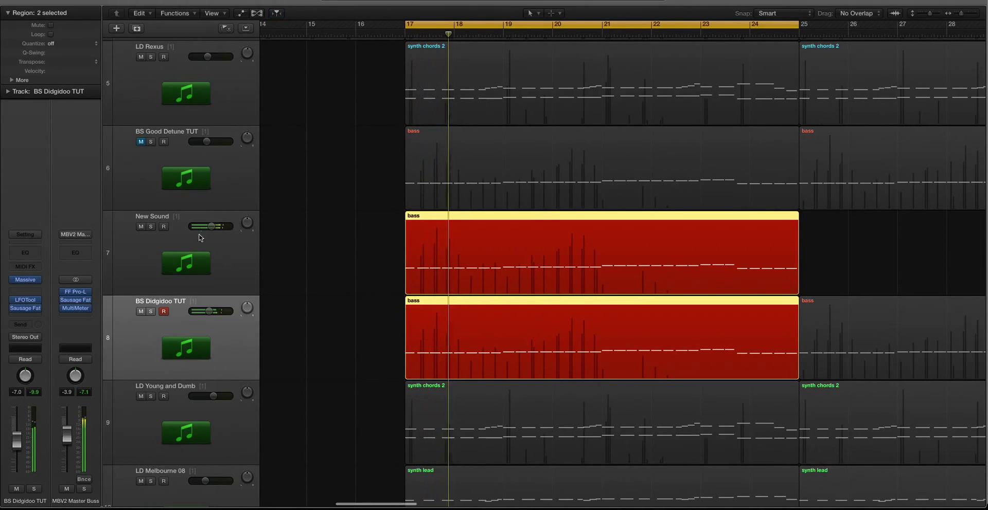
click(234, 278)
key(space)
key(space)
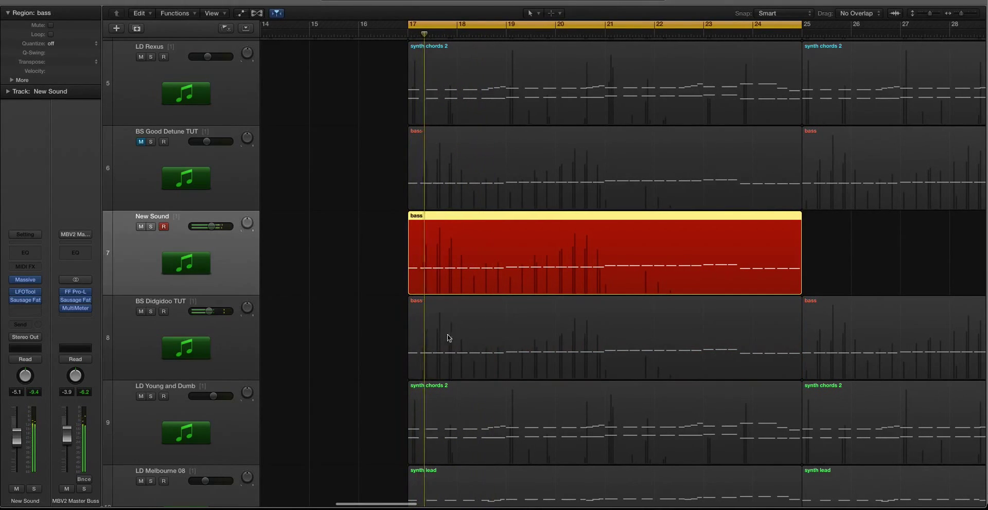
Unmute BS Good Detune TUT and audition its bass region together with BS Didgidoo TUT.
click(244, 324)
click(140, 141)
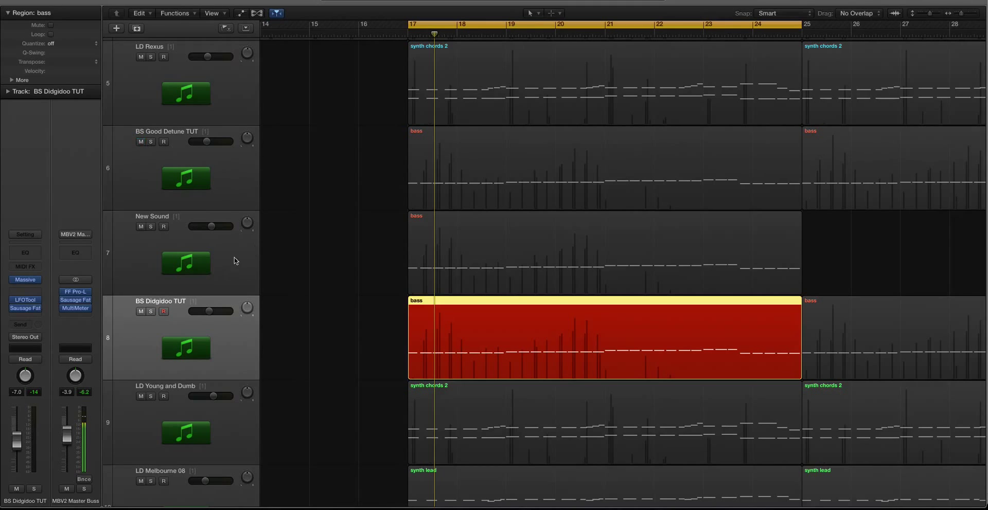
click(444, 168)
shift+click(496, 331)
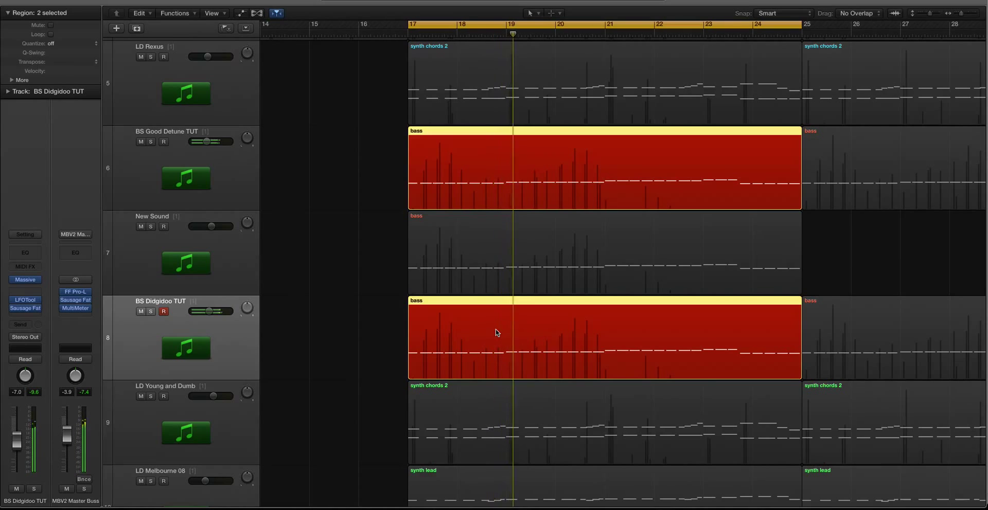
Duplicate the BS Didgidoo TUT track and copy its bass region at bar 17 onto the new track.
click(246, 342)
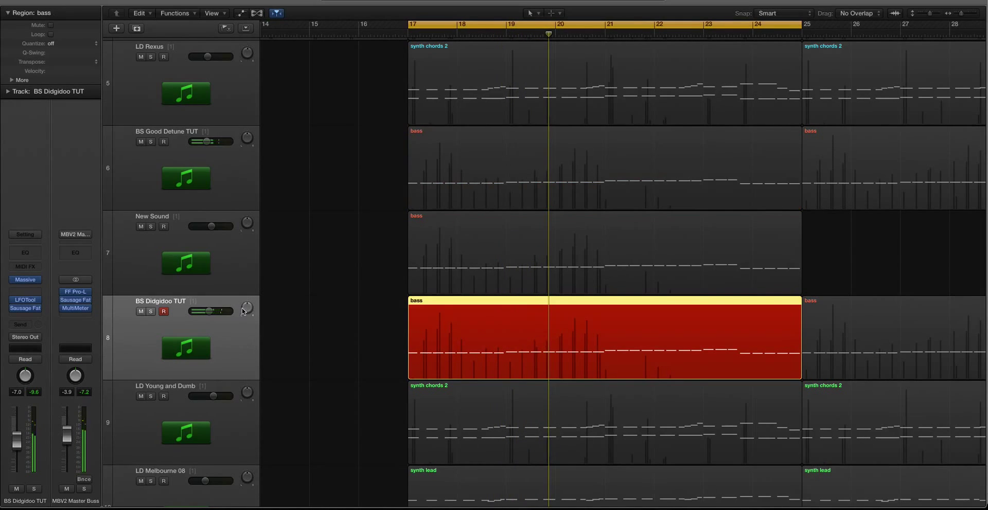
key(super+d)
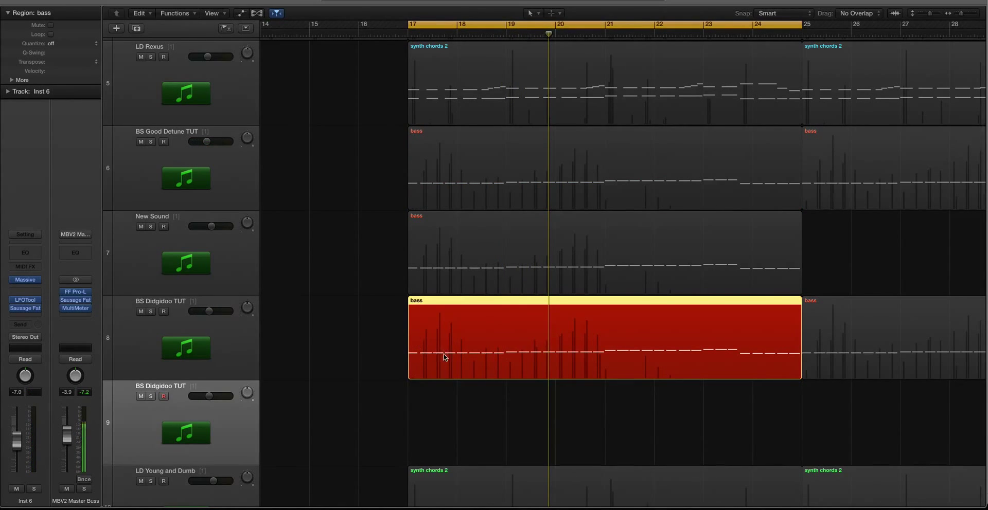
drag(444, 355, 443, 391)
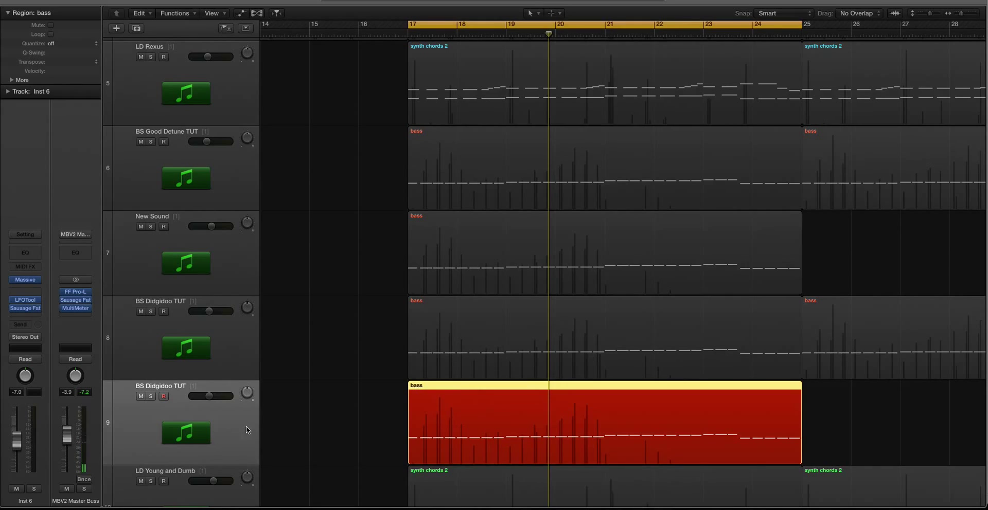
Open Massive on the duplicated track and reset it to a blank New Sound patch.
key(space)
click(23, 281)
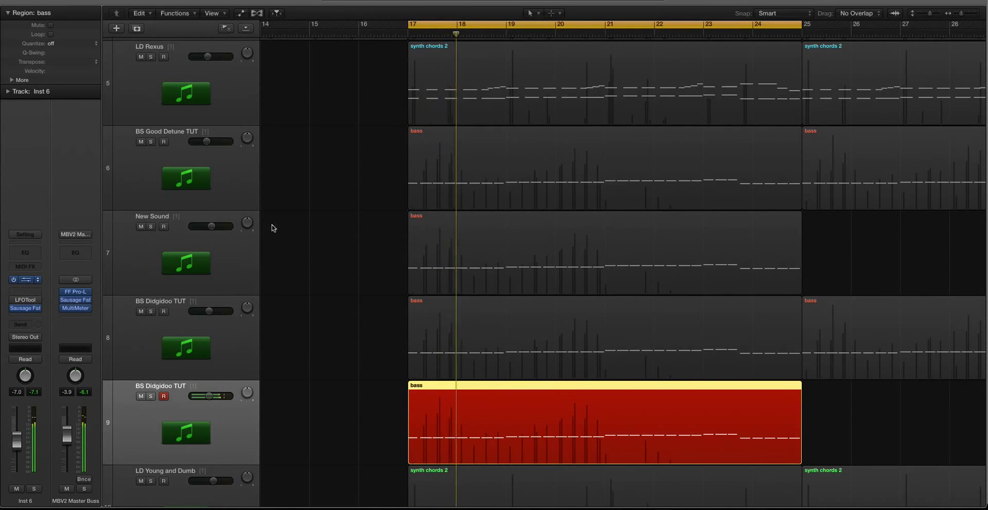
click(194, 46)
click(195, 48)
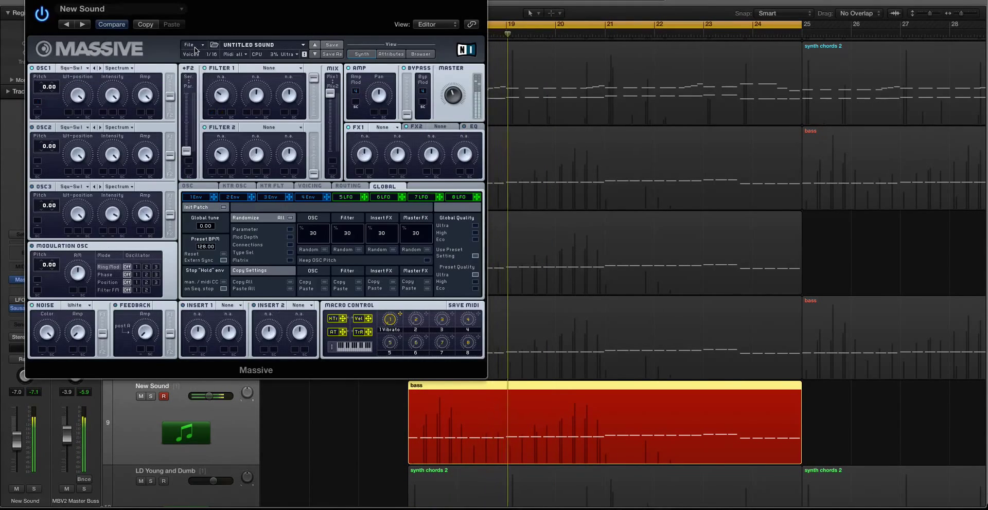
drag(114, 0, 367, 22)
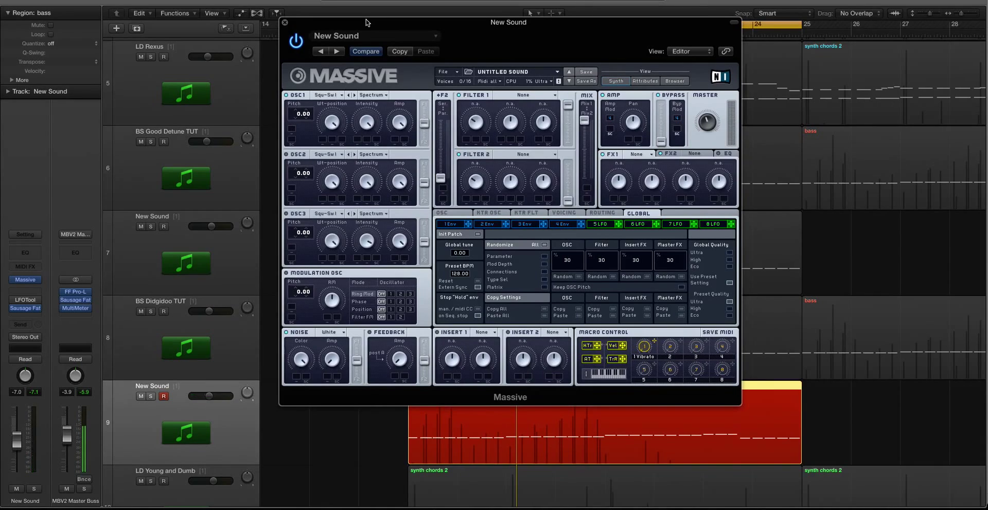
Set oscillator 1's wavetable to Multiplex and lower its Intensity while auditioning.
click(328, 95)
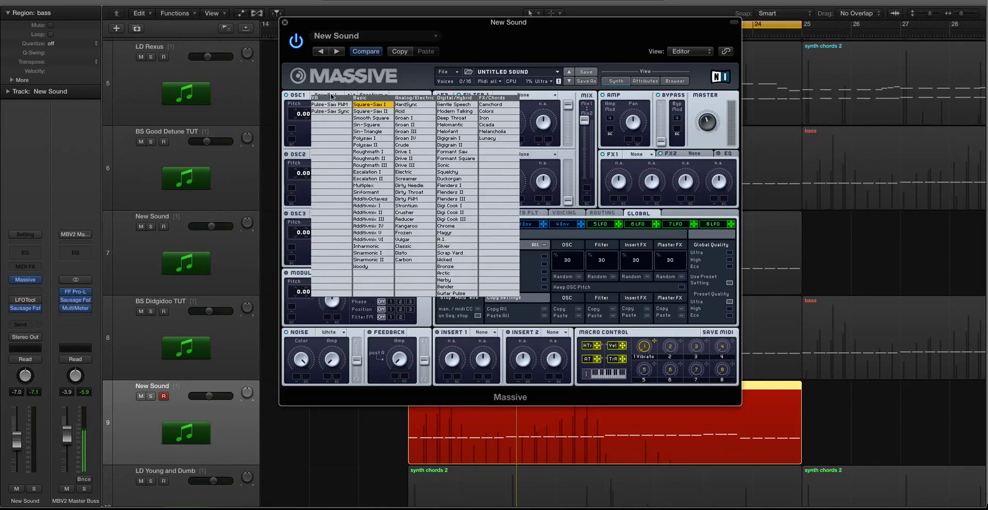
click(368, 185)
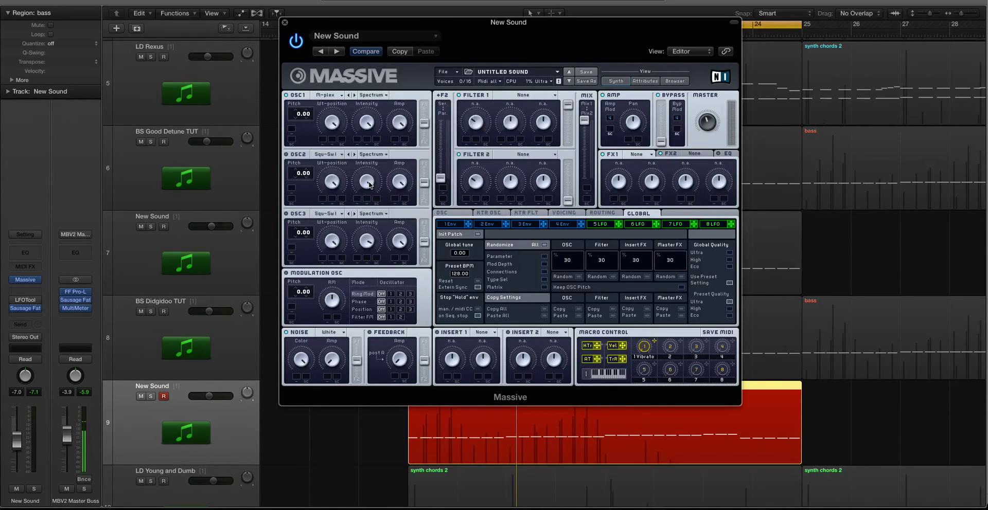
key(space)
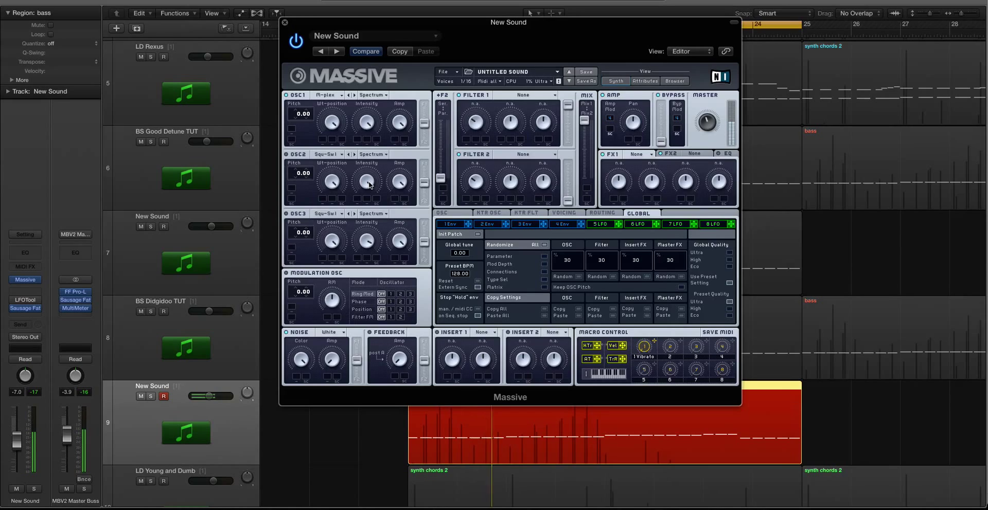
key(space)
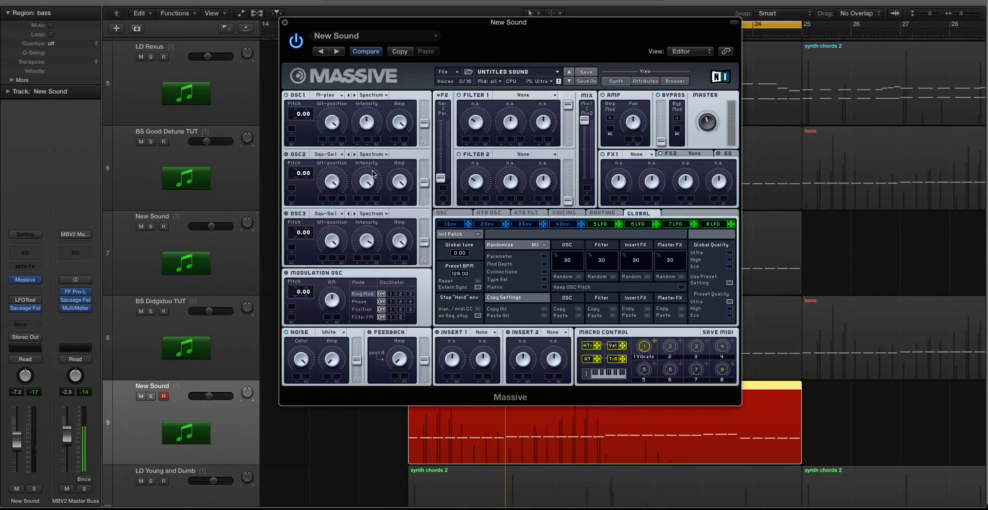
key(space)
Set oscillator 2's wavetable to Squelchy and lower its Wt-position and Intensity while auditioning.
click(337, 155)
click(466, 233)
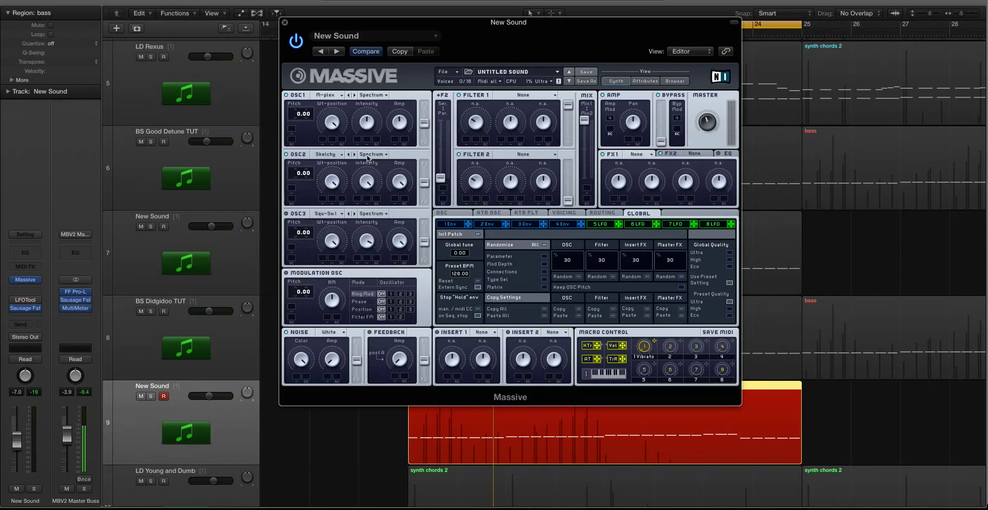
key(space)
key(space)
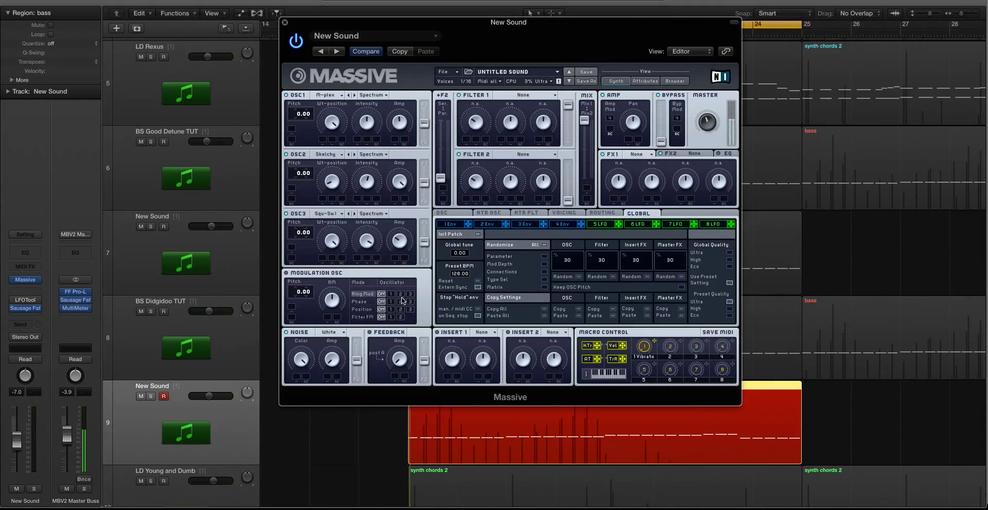
Set oscillator 3's pitch to 24.00 and audition the three oscillators together.
drag(296, 240, 302, 221)
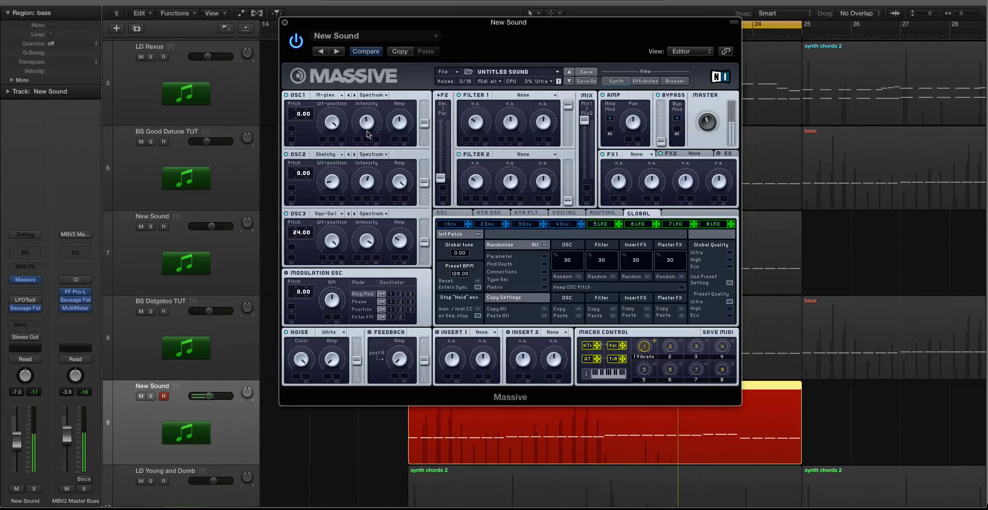
key(space)
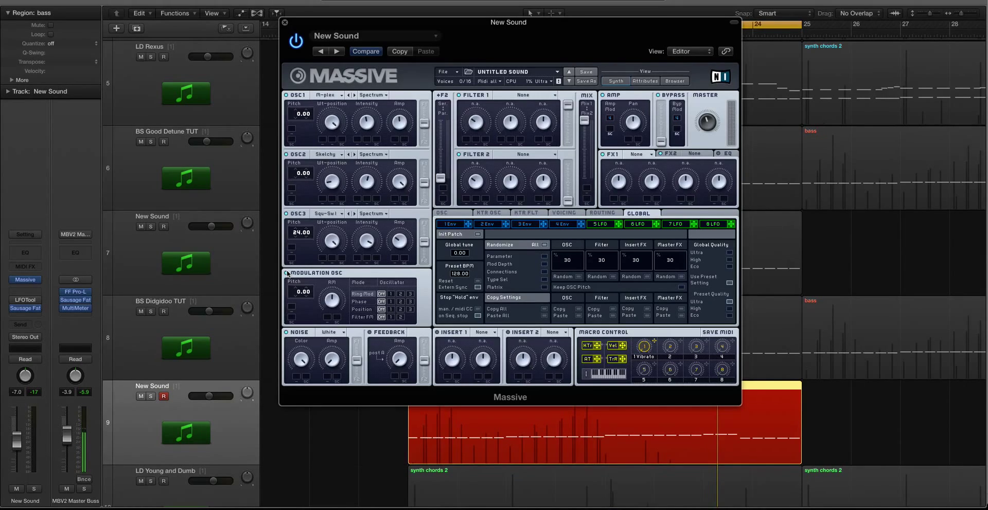
Set the modulation oscillator's pitch to 12.00, apply Ring Mod to oscillator 2, and audition the effect.
drag(299, 292, 298, 281)
click(400, 295)
key(space)
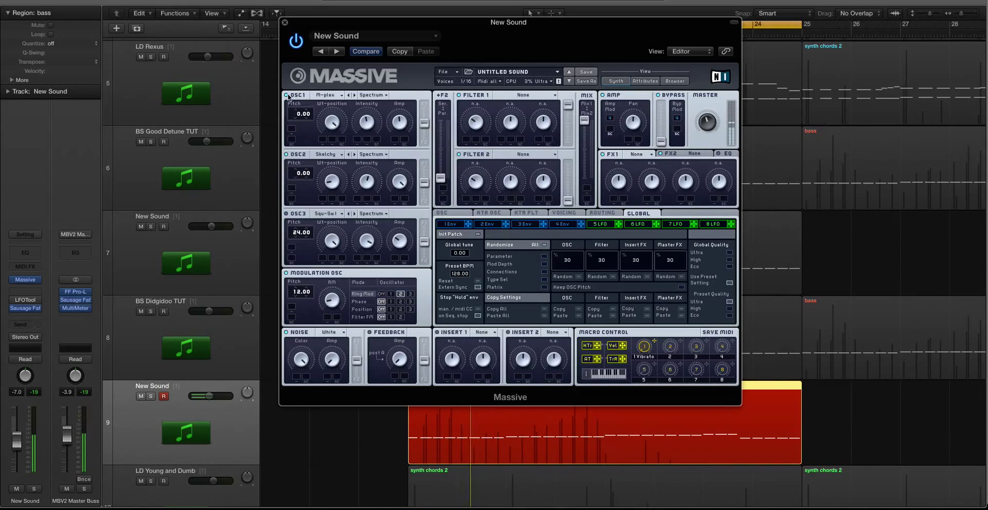
click(381, 295)
click(400, 294)
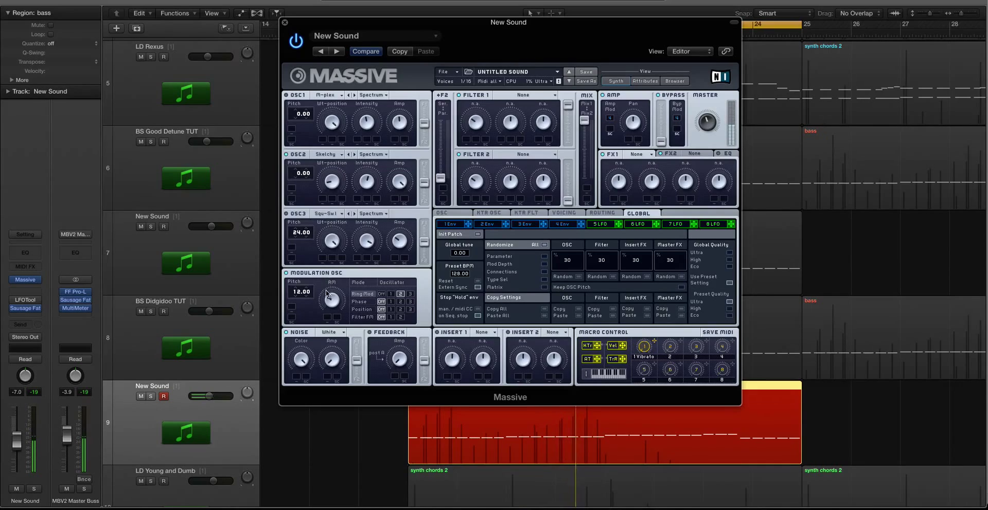
key(space)
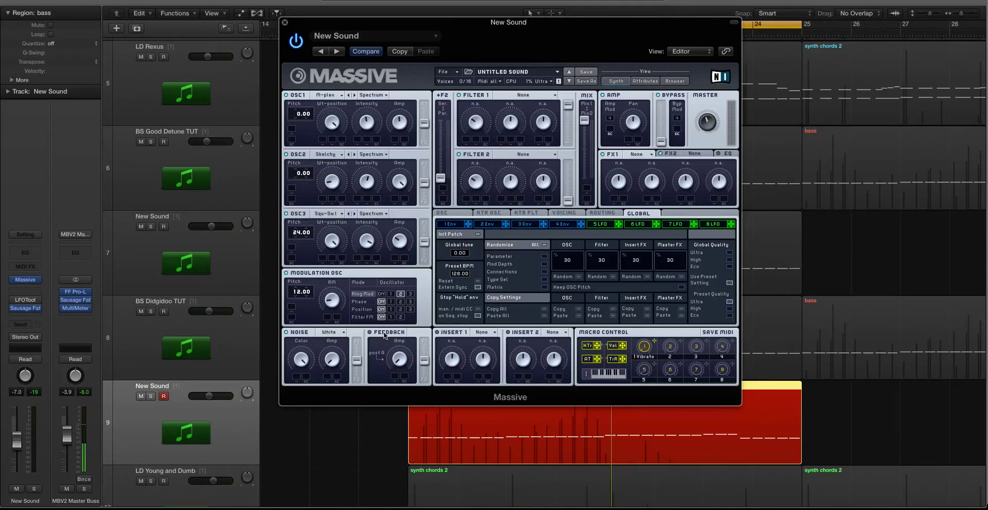
Apply the modulation oscillator's Filter FM to filter 1, adjust the FM amount, and audition it.
click(367, 318)
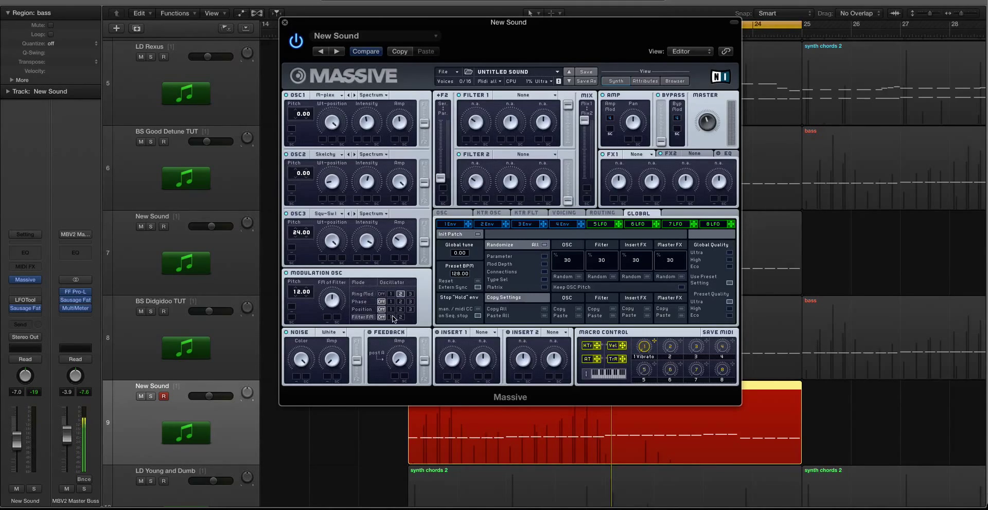
click(393, 317)
drag(337, 297, 331, 328)
key(space)
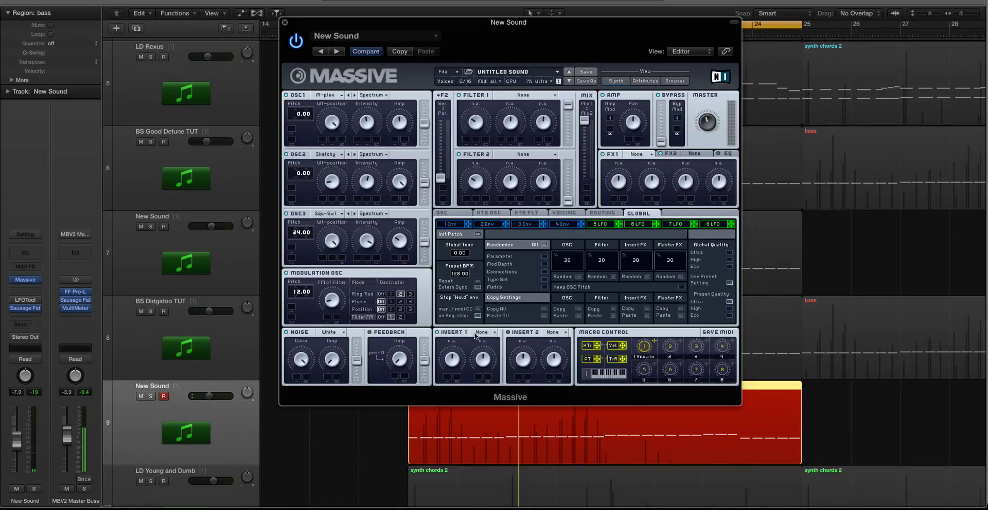
Set Insert 1 to Sine Shaper and audition the sound.
click(479, 332)
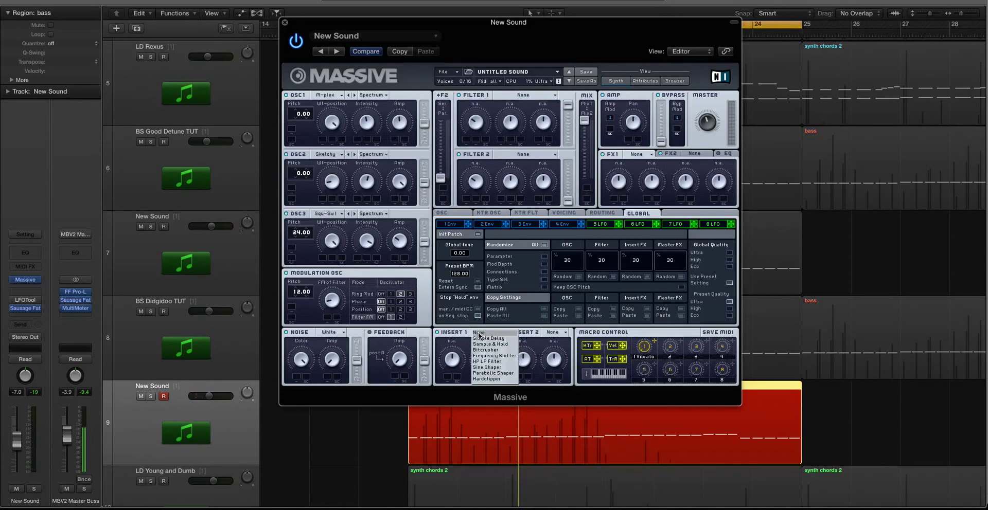
click(494, 373)
click(482, 333)
click(484, 368)
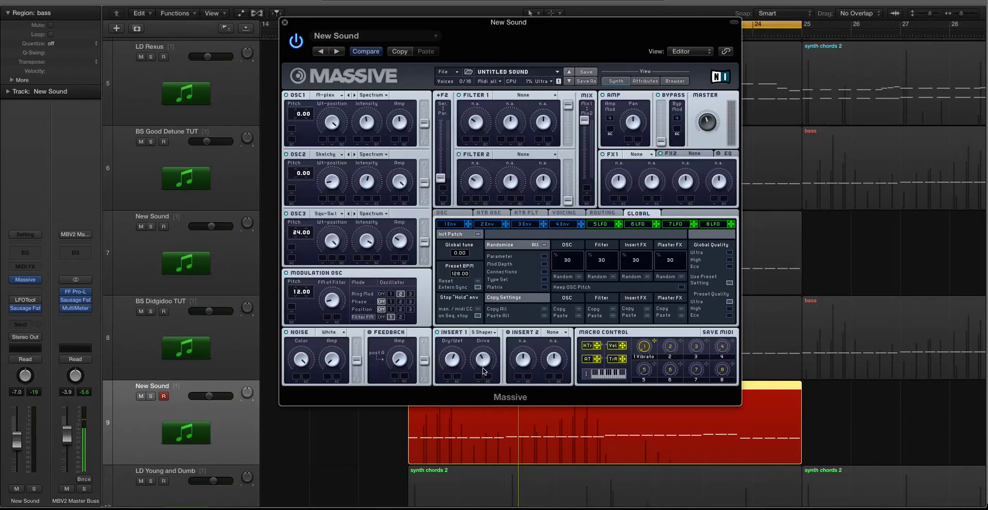
key(space)
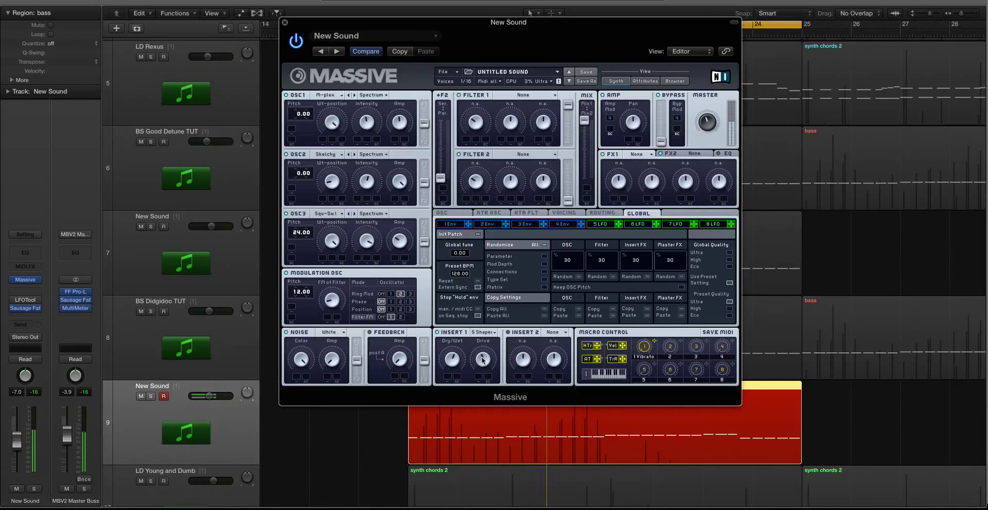
Set Insert 2 to Hardclipper, route it just before Amp/Pan, and audition the sound.
click(553, 333)
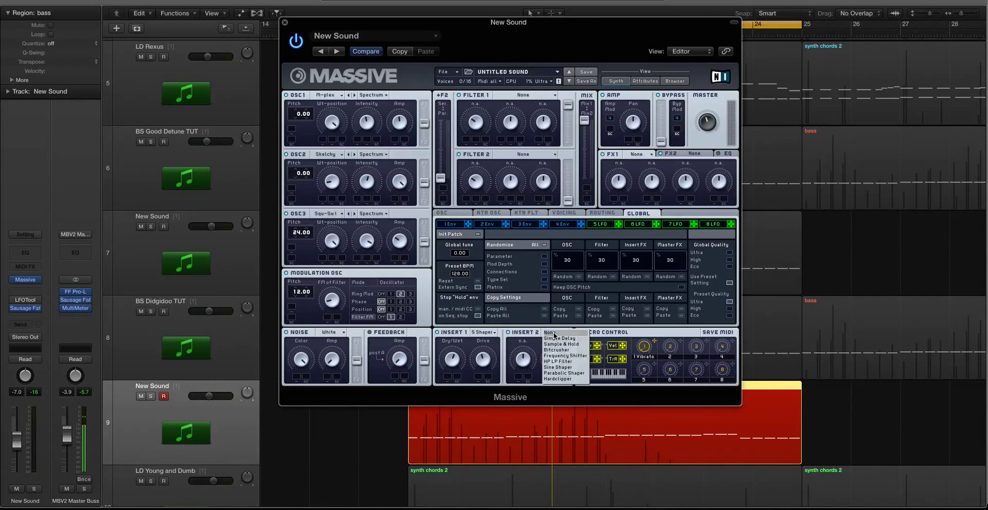
click(557, 379)
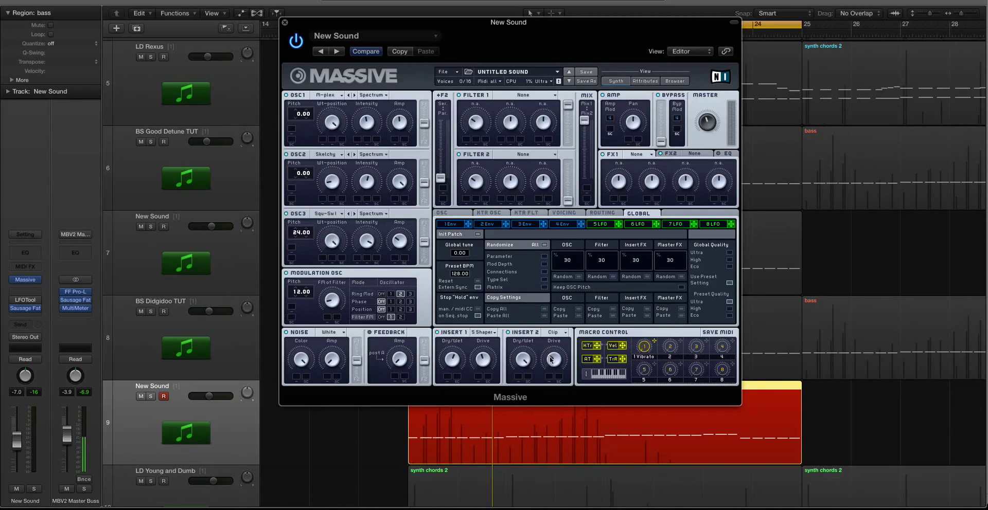
click(593, 214)
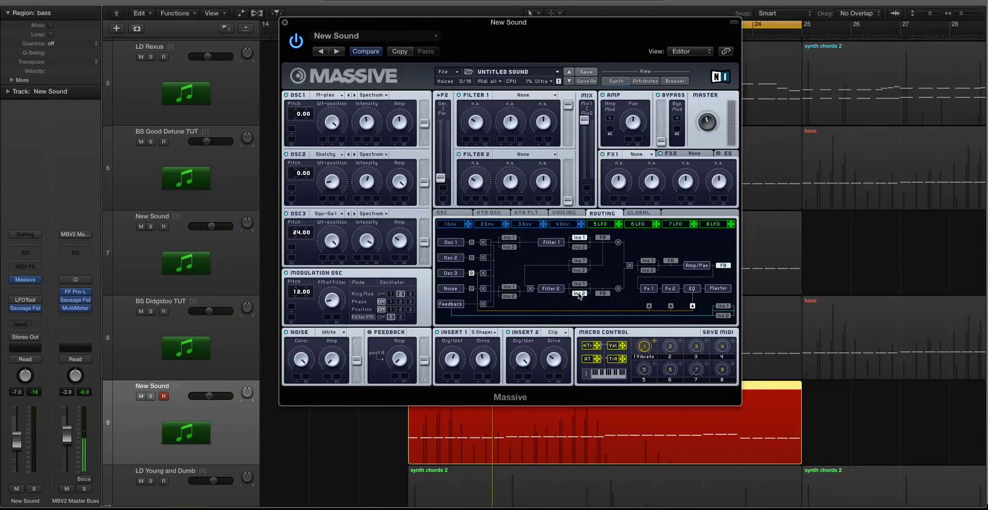
click(647, 271)
key(space)
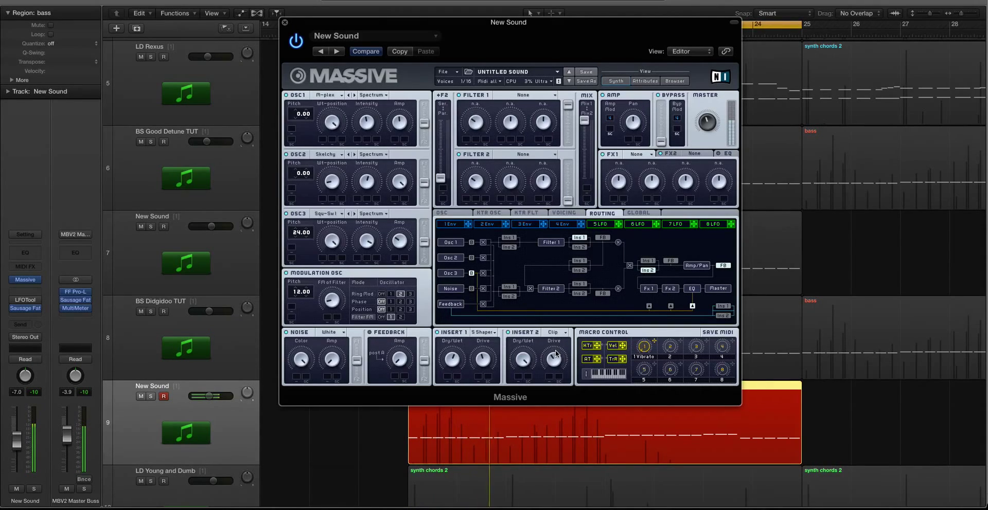
key(space)
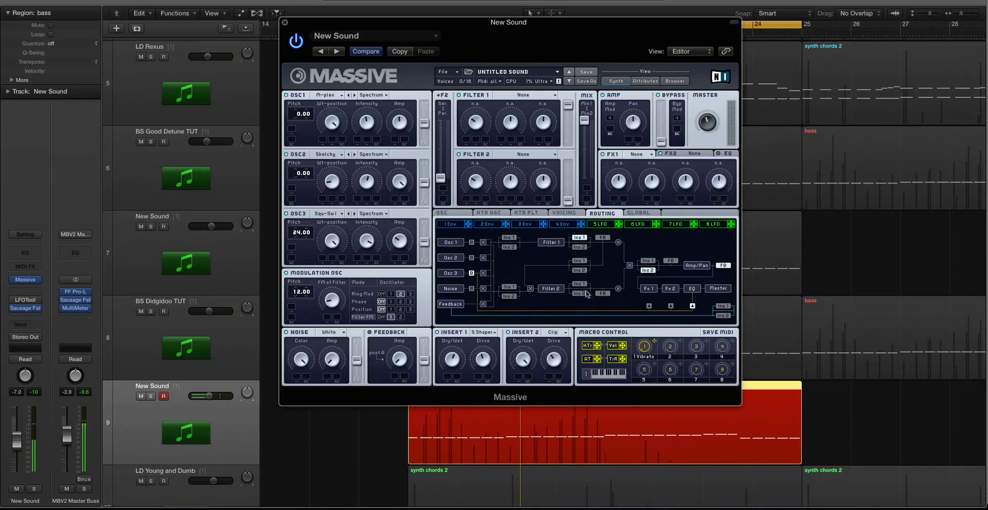
Set the patch's voicing to Monophon.
click(448, 214)
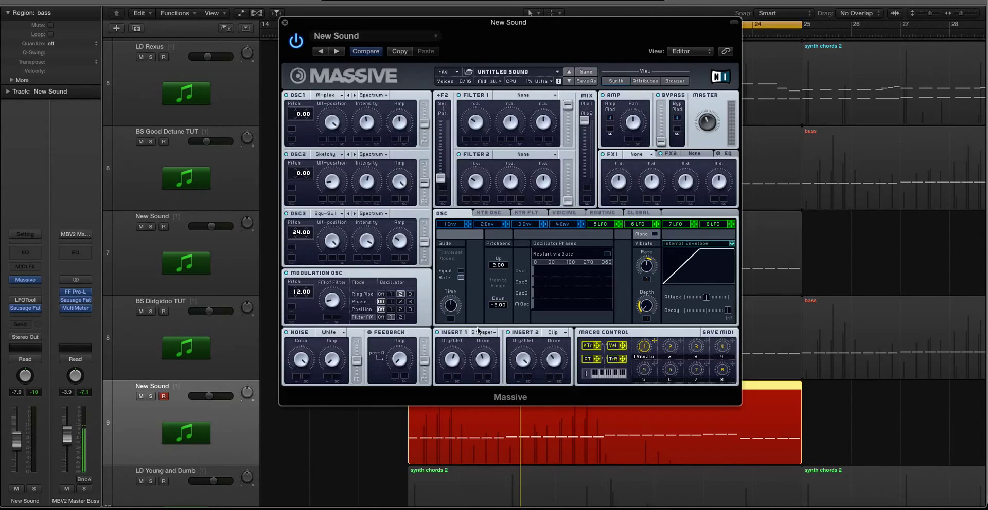
click(571, 214)
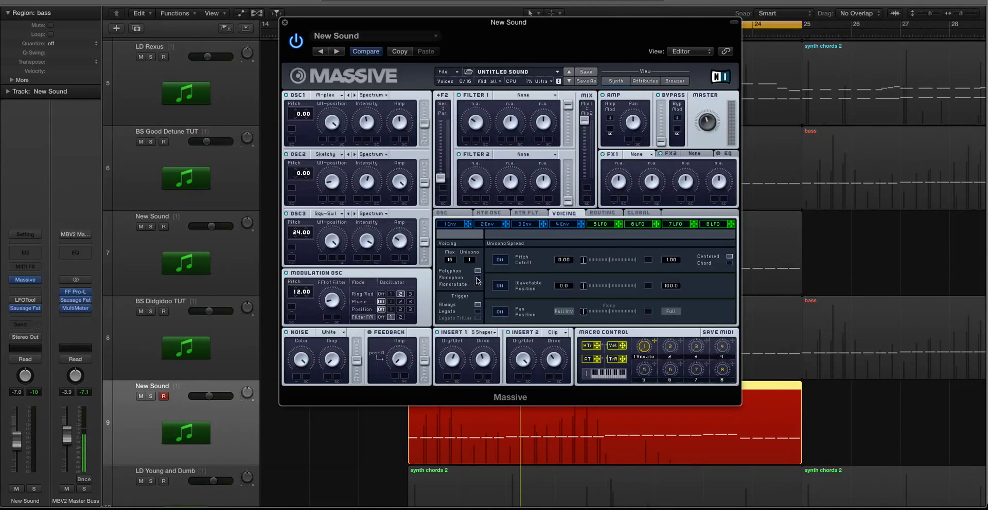
click(478, 278)
Clear the Vibrato assignment from macro 1 and enable Restart via Gate for the oscillator phases while auditioning.
click(455, 215)
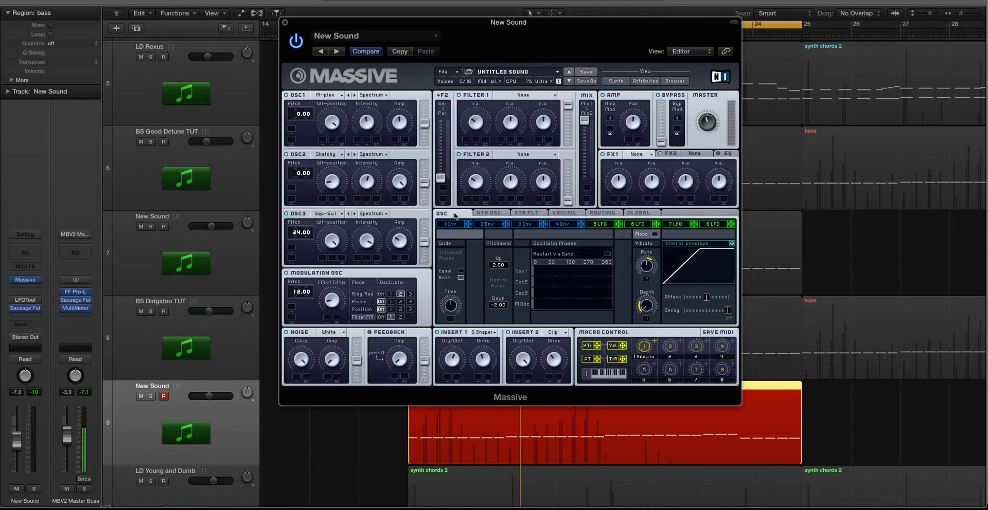
right_click(655, 342)
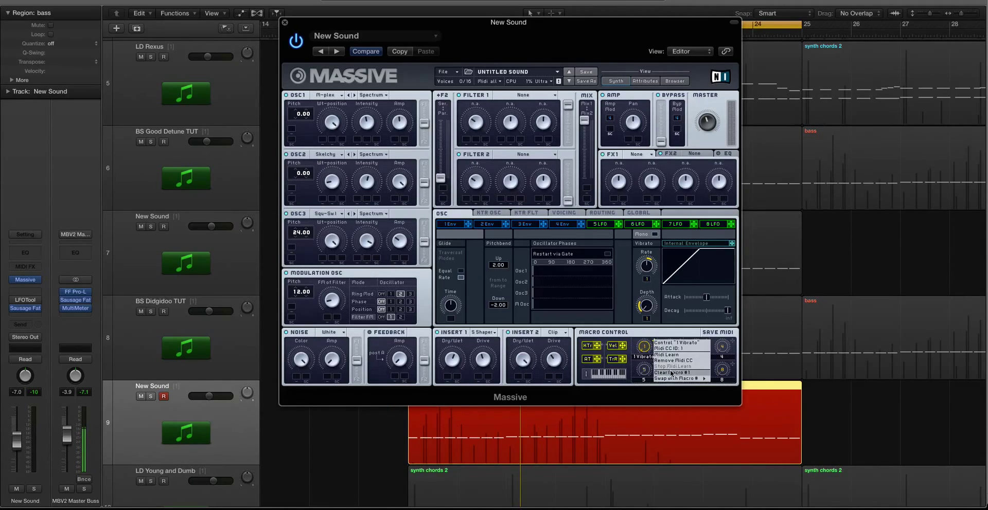
click(670, 371)
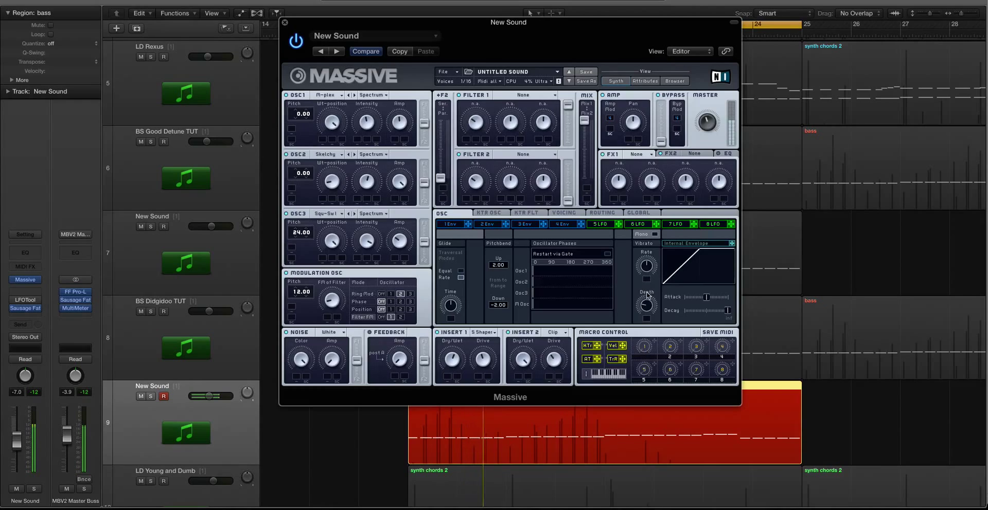
key(space)
click(609, 254)
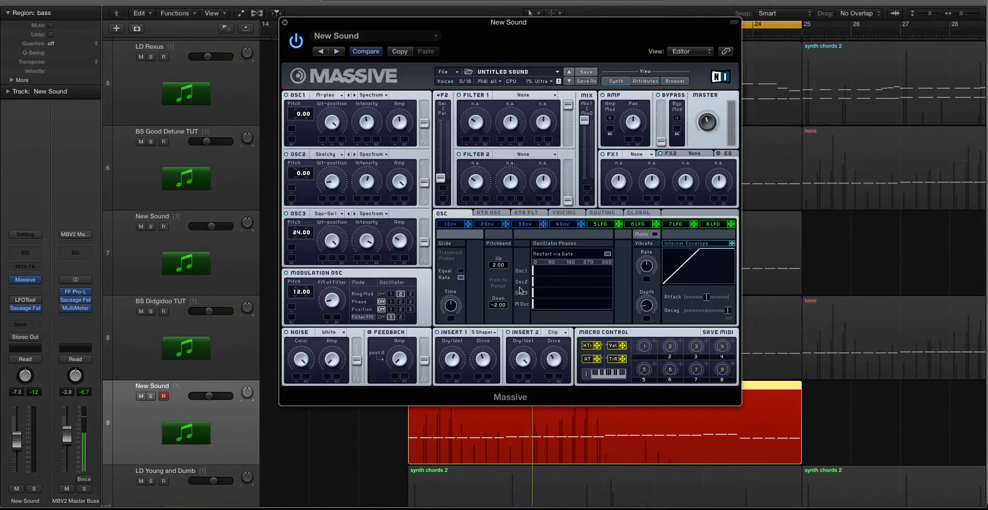
key(space)
Set Filter 1 to Daft, assign macro 1 as Cut Off to its cutoff, and audition the sound.
click(516, 95)
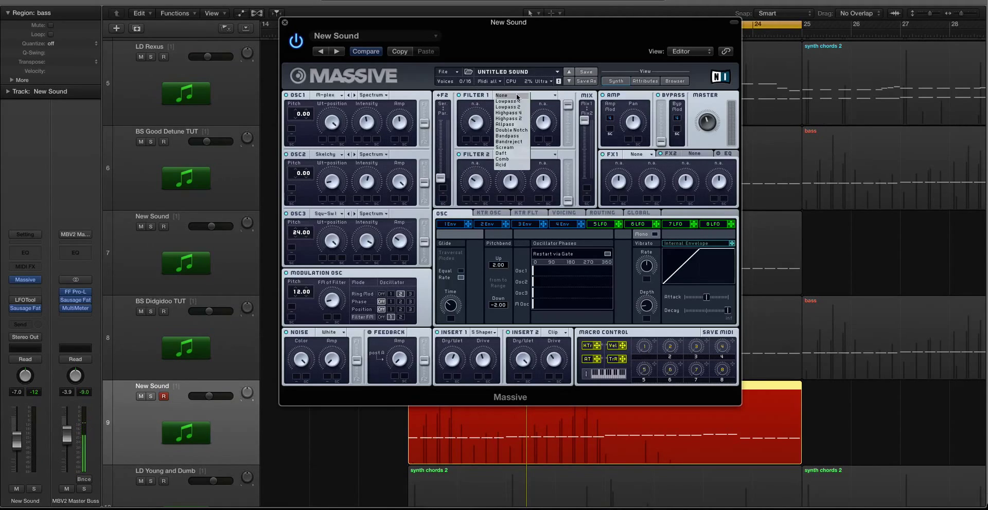
click(513, 154)
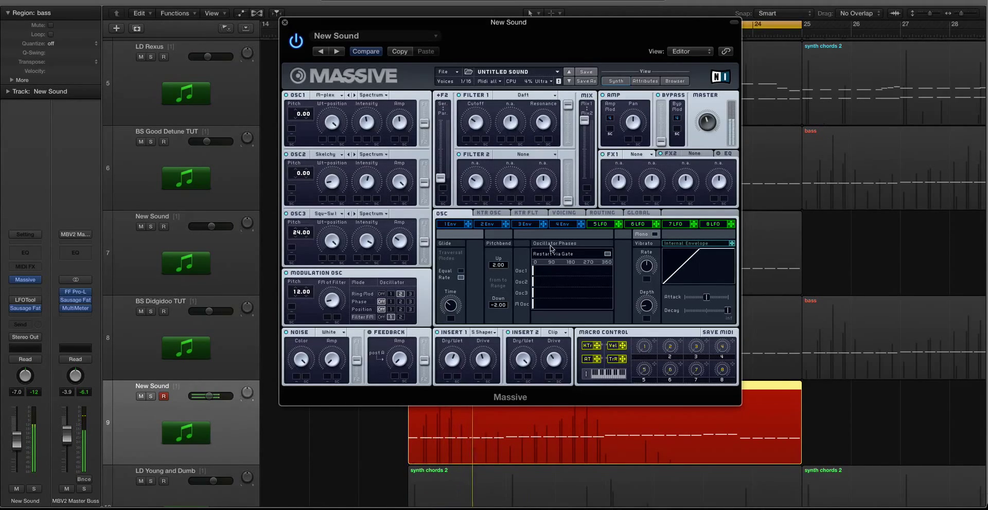
drag(645, 341, 476, 140)
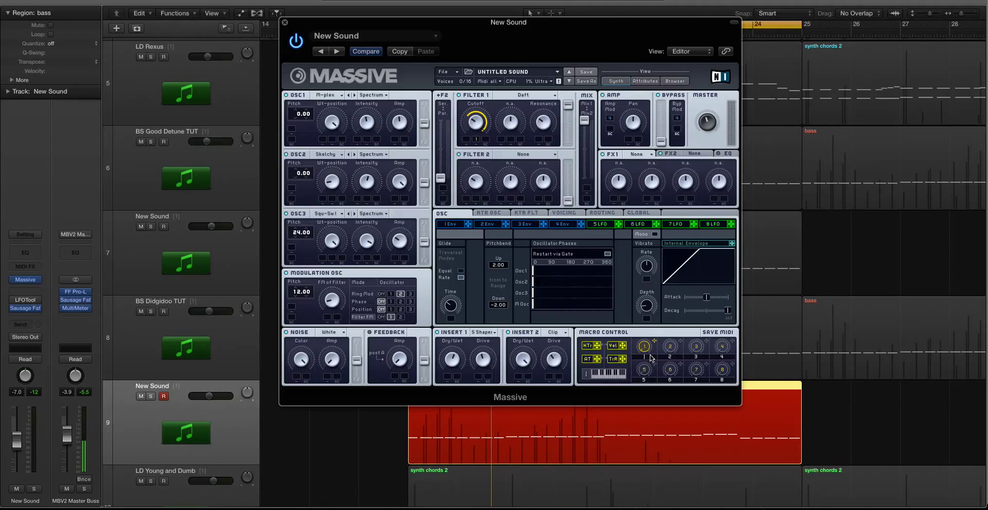
key(space)
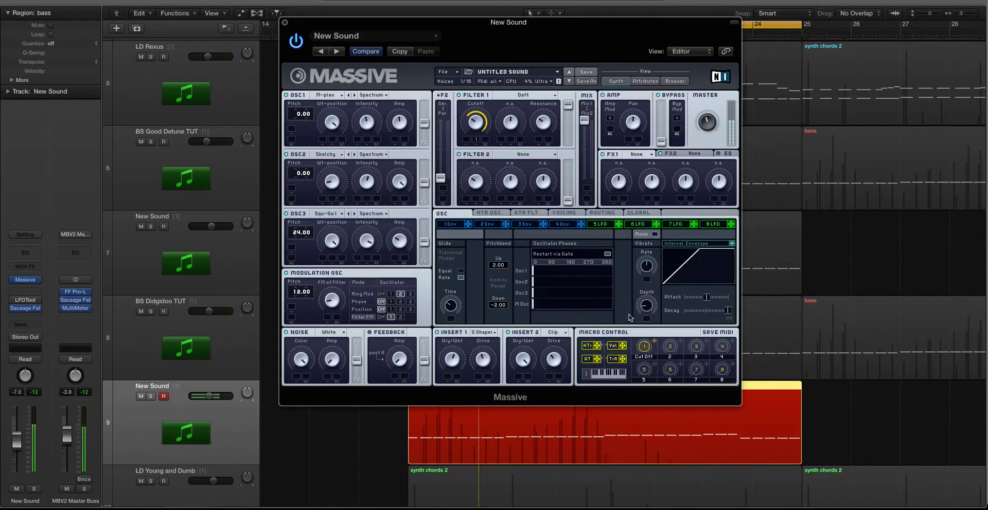
key(space)
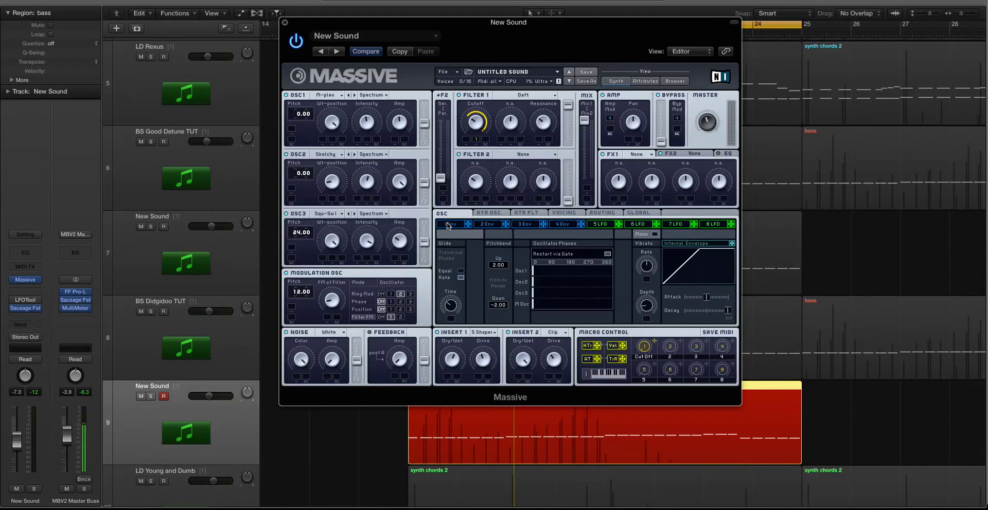
Shape envelope 1 with a shorter attack and a lower decay level.
click(448, 225)
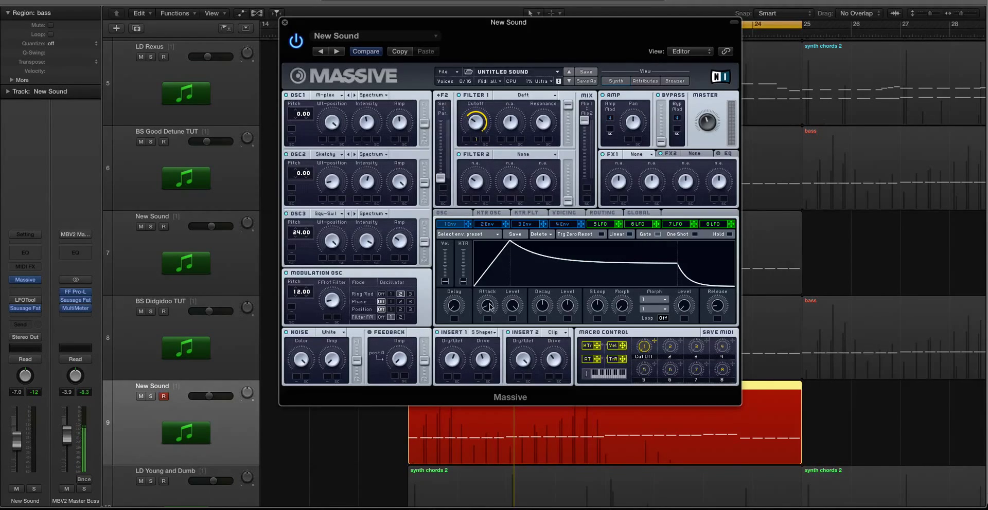
drag(491, 308, 490, 319)
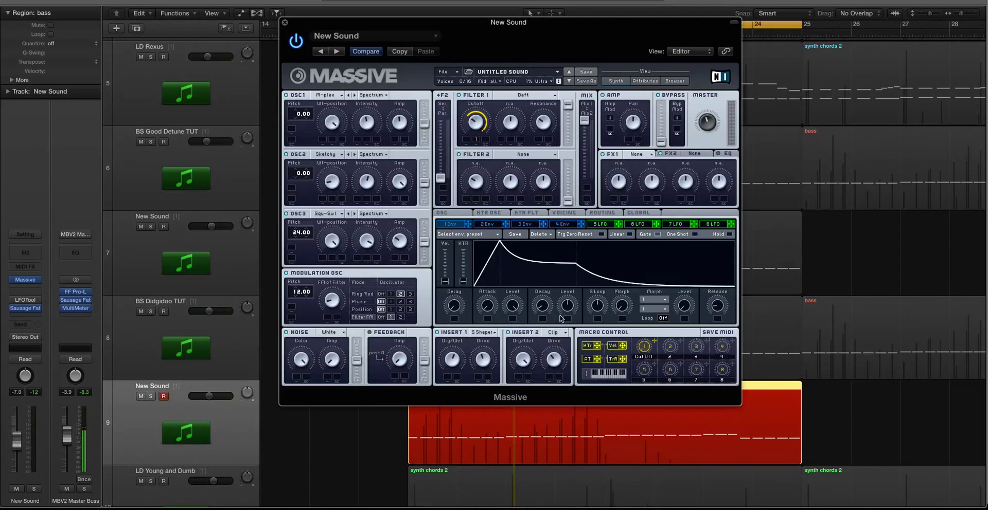
drag(565, 307, 562, 329)
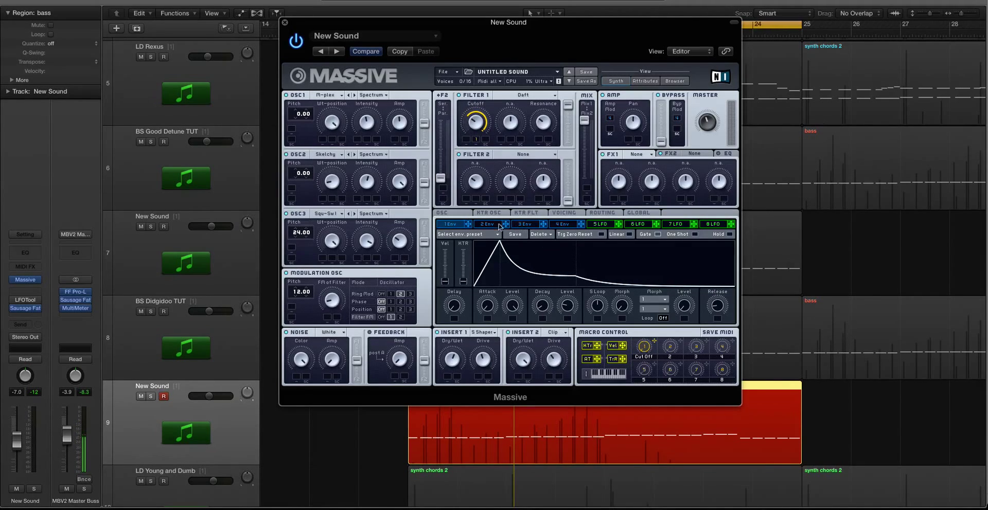
Assign envelope 1 to oscillator 1's pitch at 64.00 and to the modulation oscillator's FM amount, fine-tuning the envelope's decay.
drag(467, 224, 294, 133)
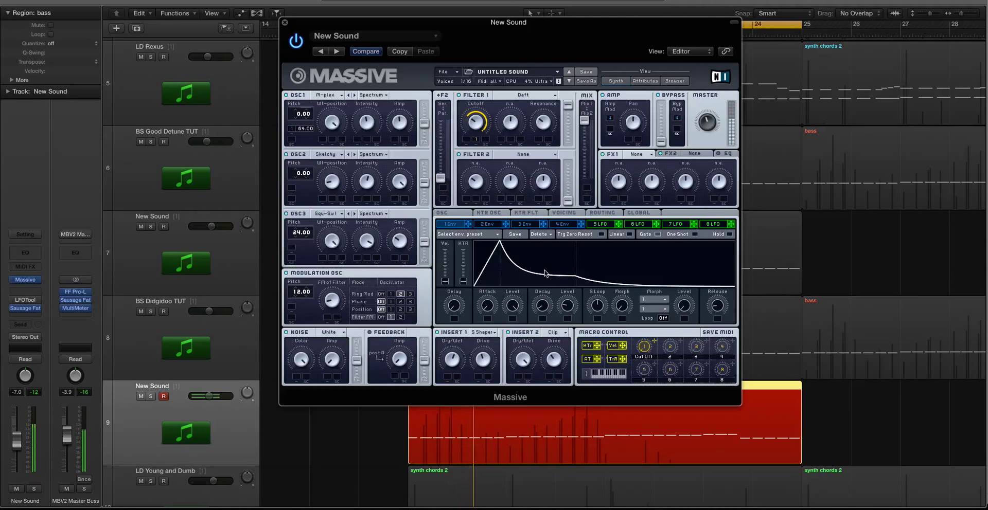
drag(546, 307, 545, 305)
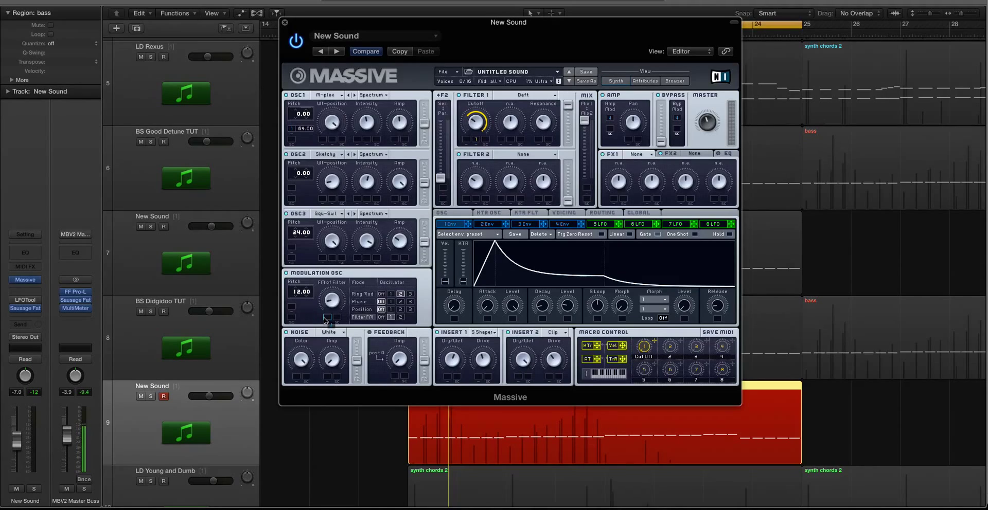
drag(325, 319, 326, 317)
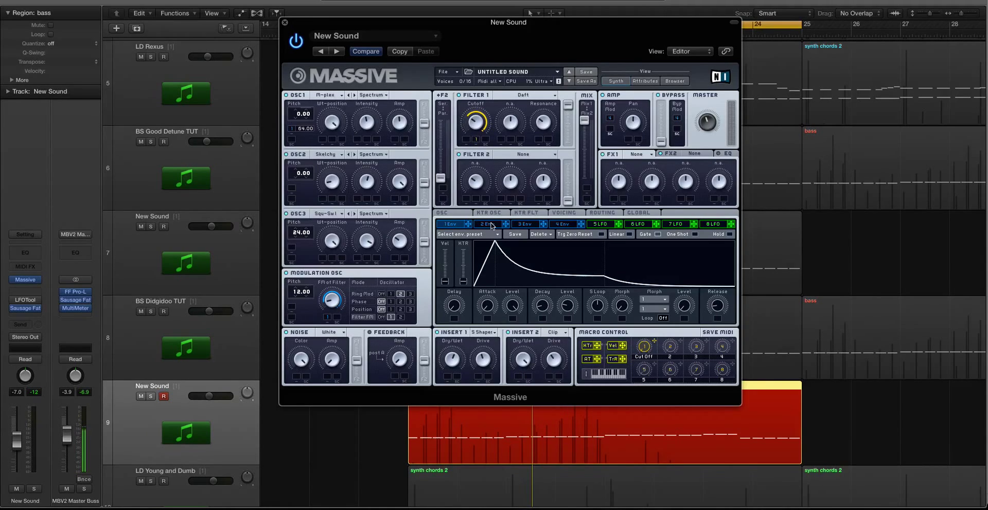
Shape envelope 2 with a shorter attack, a lower decay level and a longer release.
click(491, 225)
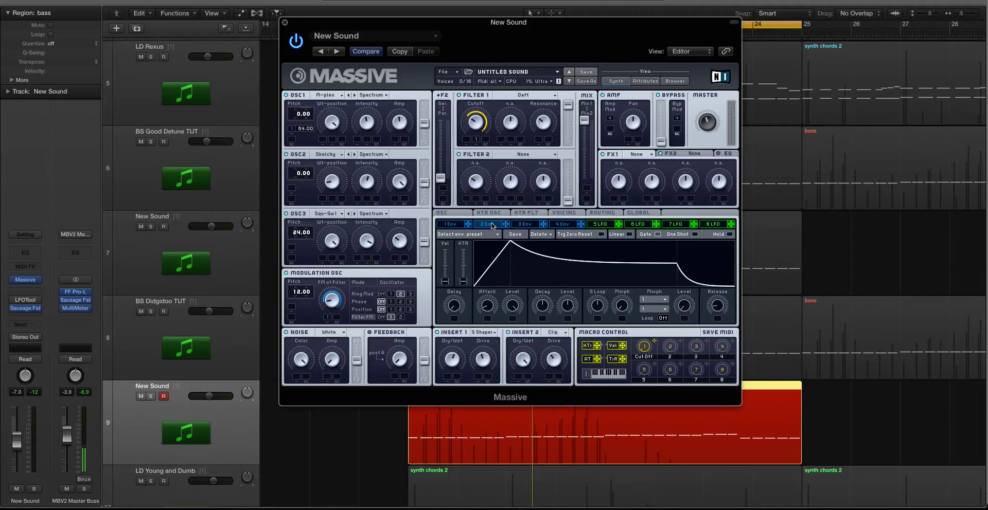
drag(488, 306, 491, 335)
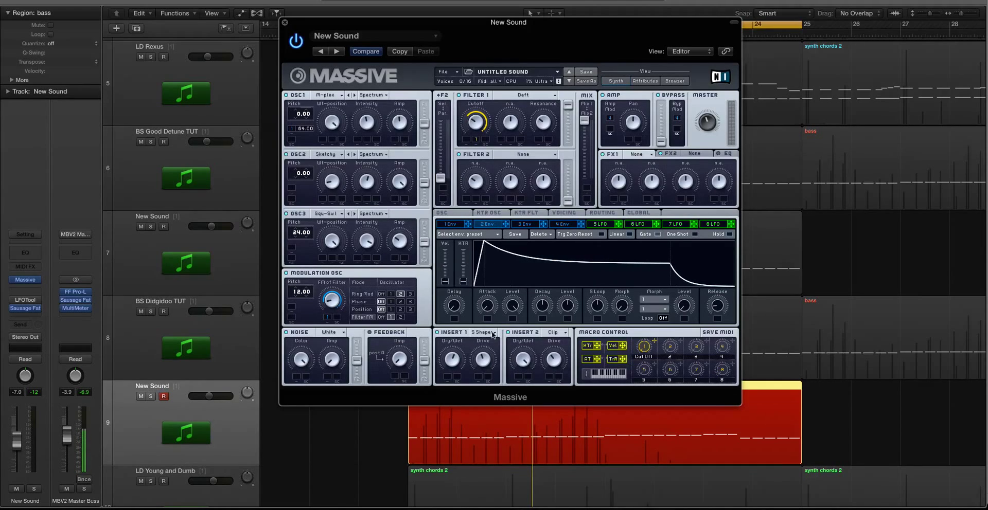
drag(535, 310, 568, 336)
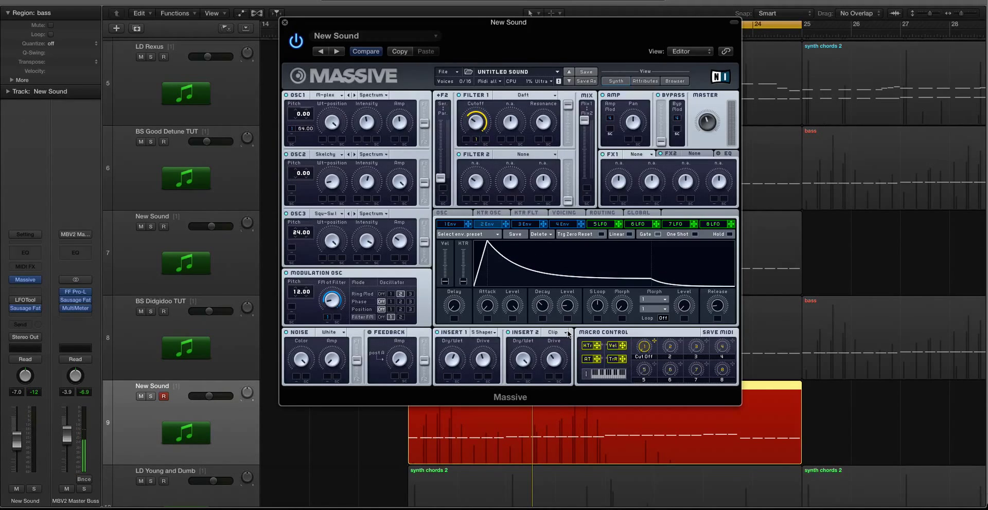
drag(717, 314, 717, 297)
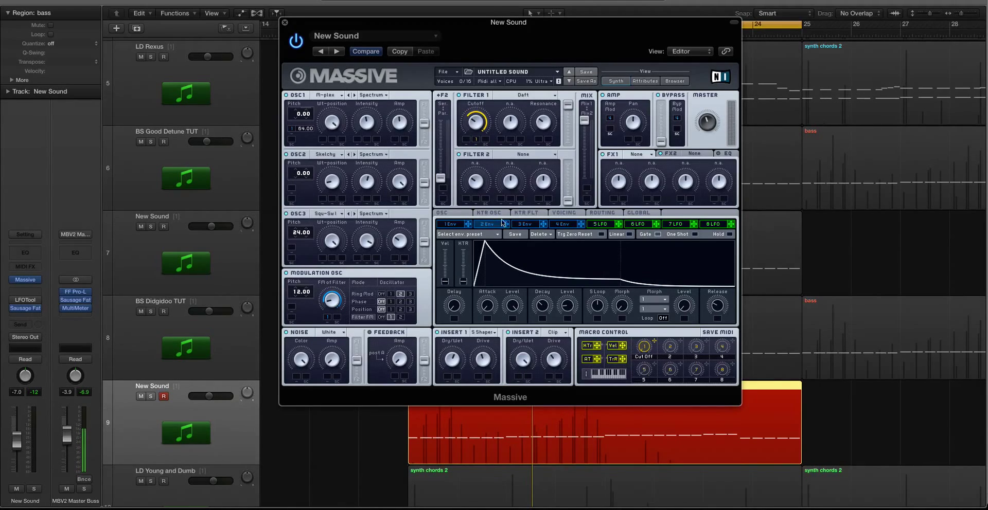
Assign envelope 2 to Filter 1's cutoff alongside macro 1, and audition the sound.
drag(506, 224, 464, 139)
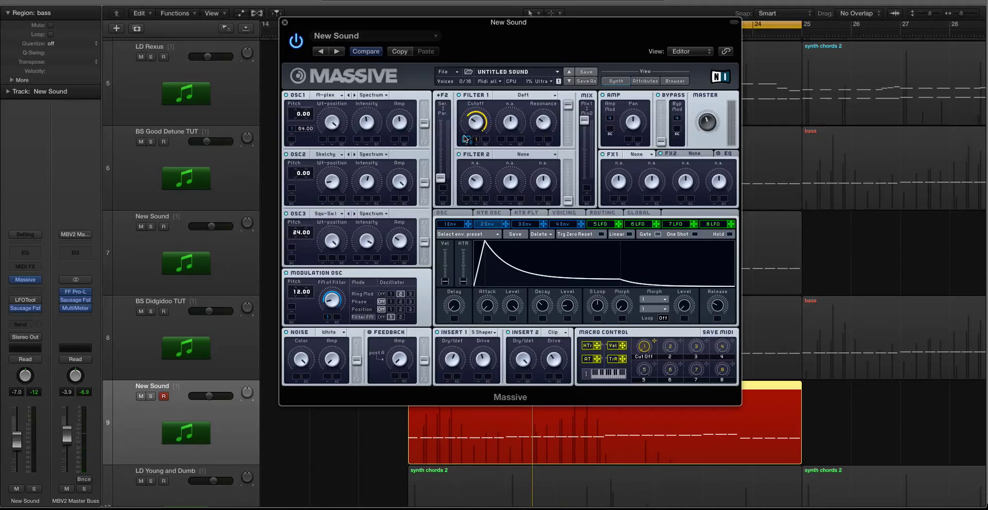
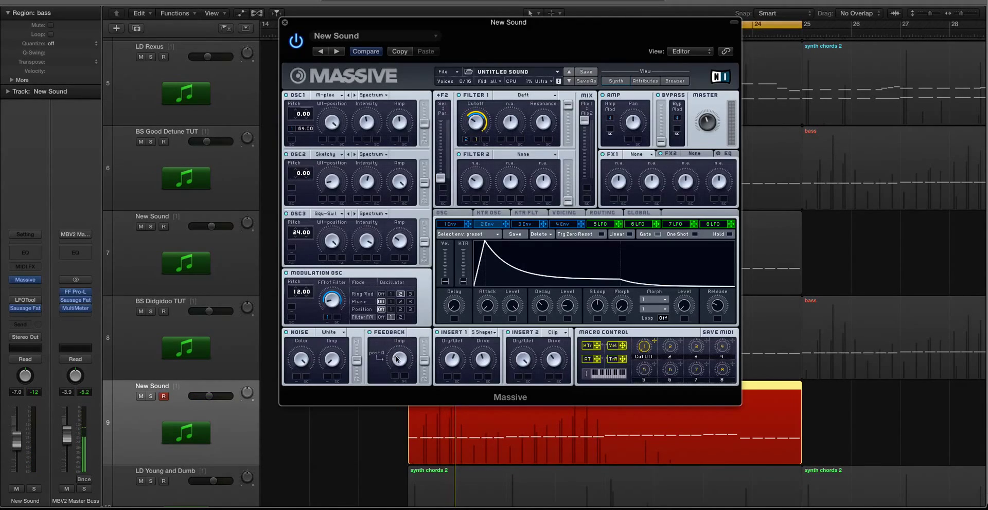
key(space)
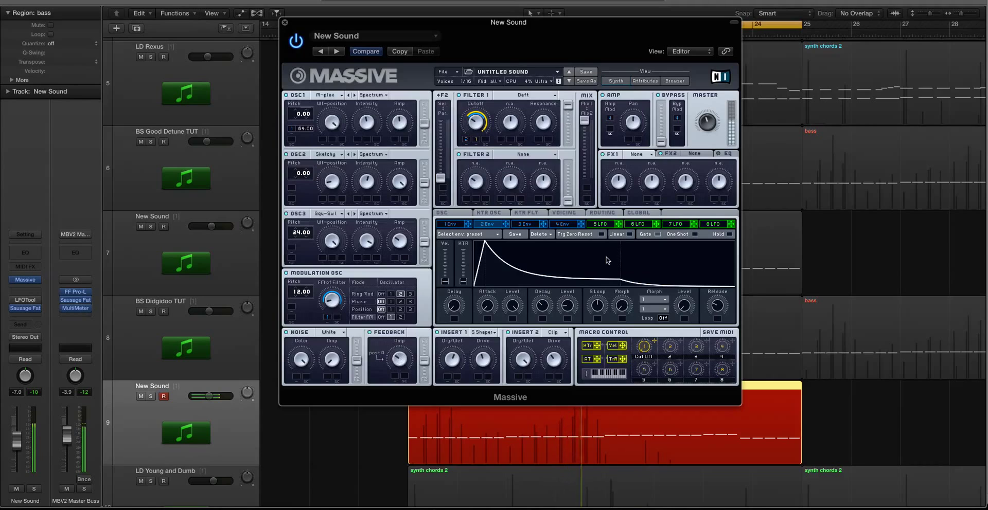
key(space)
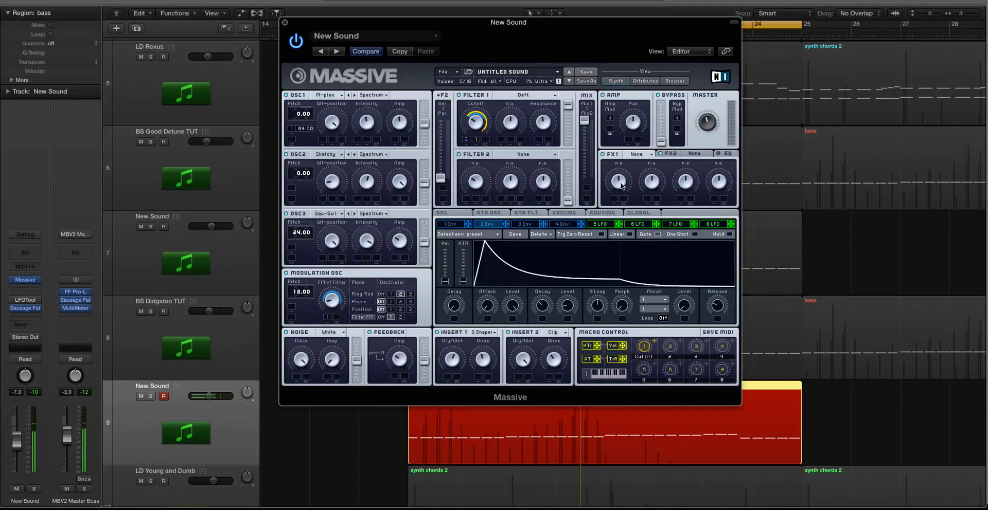
Load Dimension Expander in FX1 and Delay Synced in FX2 with a 3/16 right delay, checking the EQ settings.
click(639, 154)
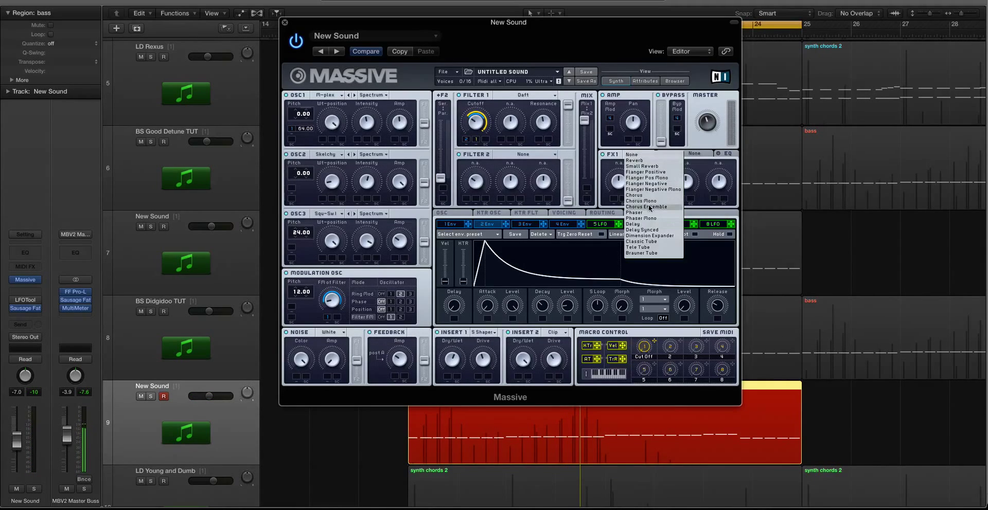
click(653, 236)
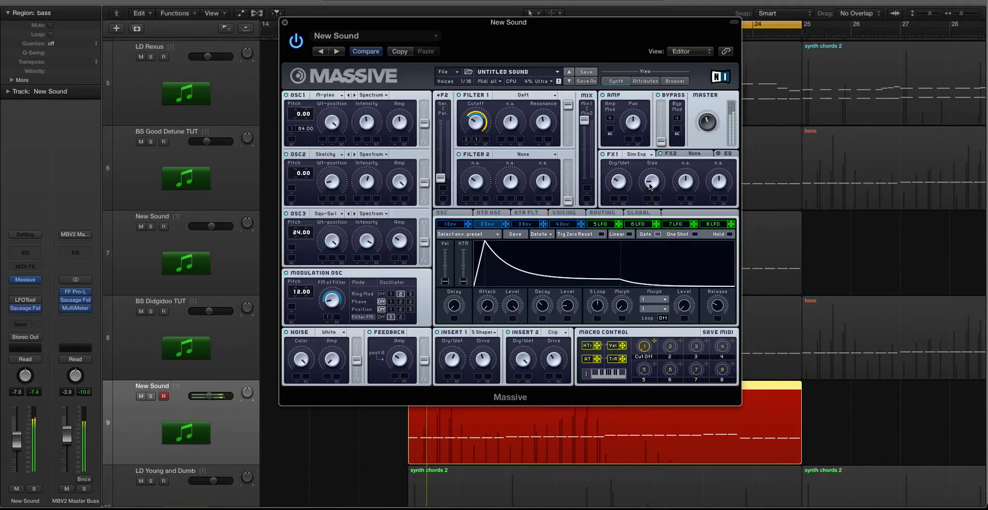
click(699, 157)
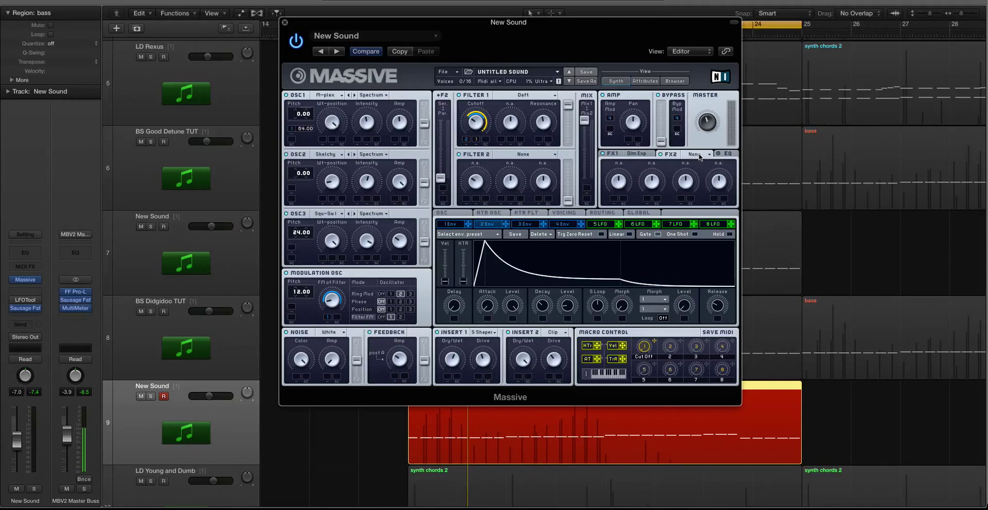
click(699, 157)
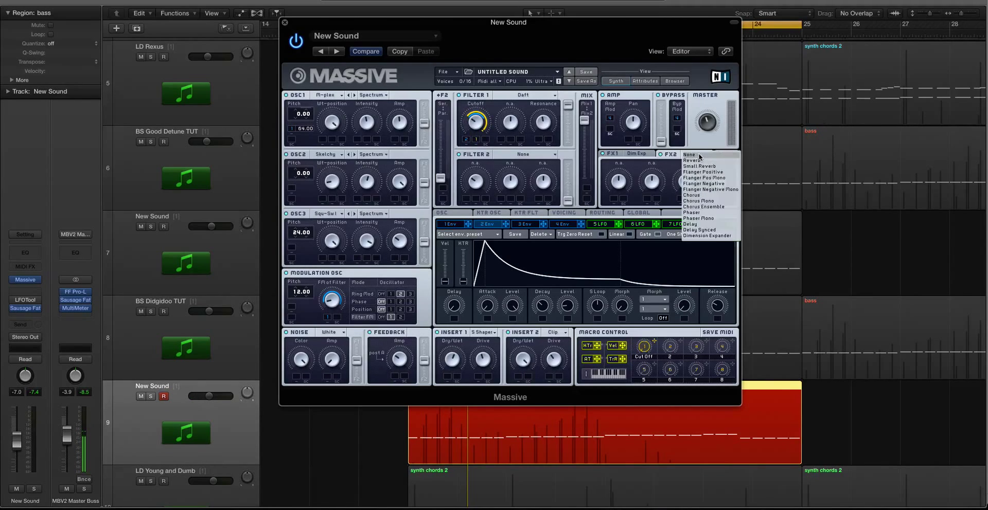
click(711, 233)
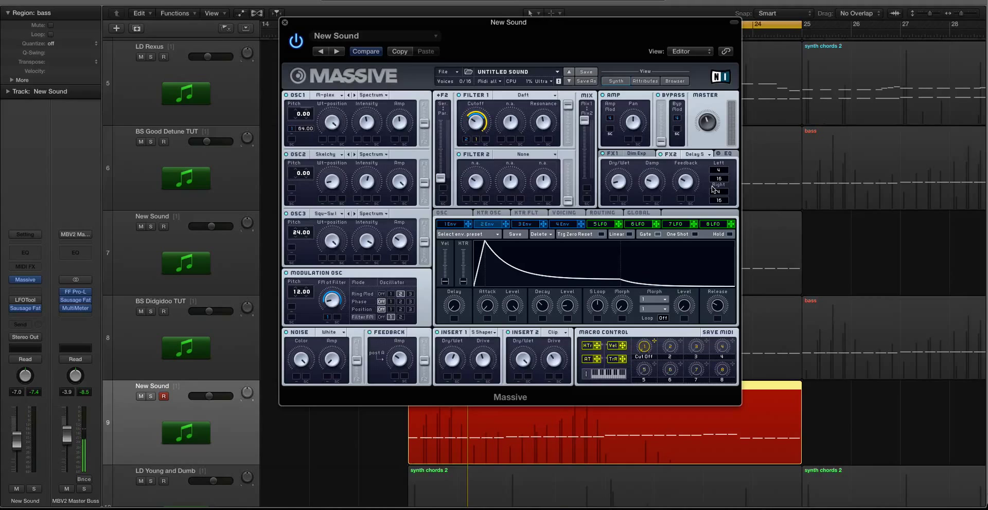
drag(713, 190, 721, 197)
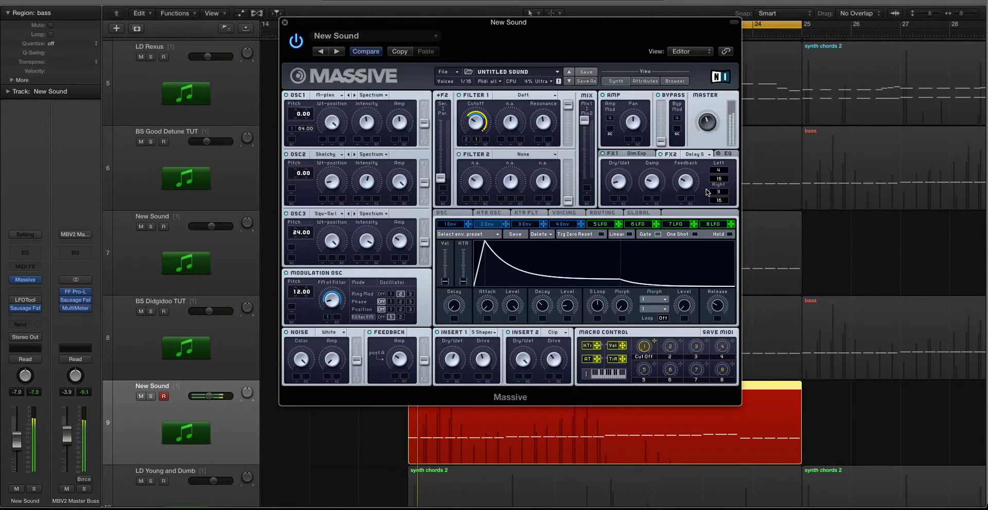
click(722, 154)
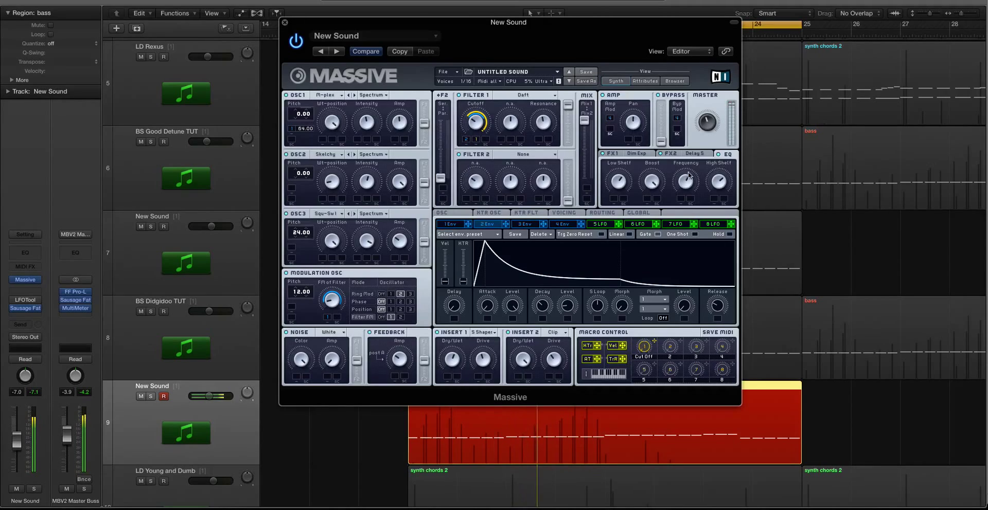
Compare the BS Didgidoo TUT bass with the rebuilt New Sound bass on track 9 by playing each in solo.
click(285, 22)
click(419, 343)
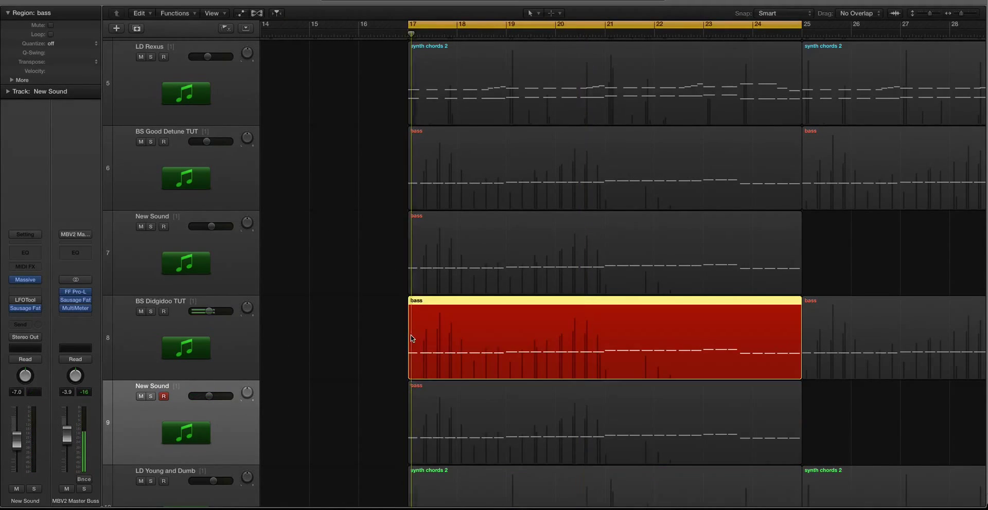
click(438, 421)
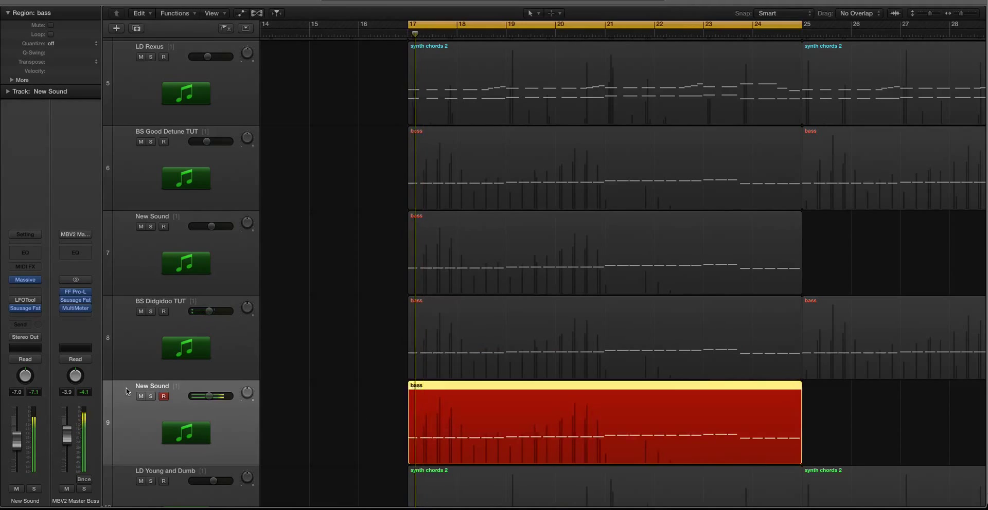
Reopen the rebuilt bass patch's EQ and slightly lower envelope 1's decay level while auditioning.
mouse_move(23, 283)
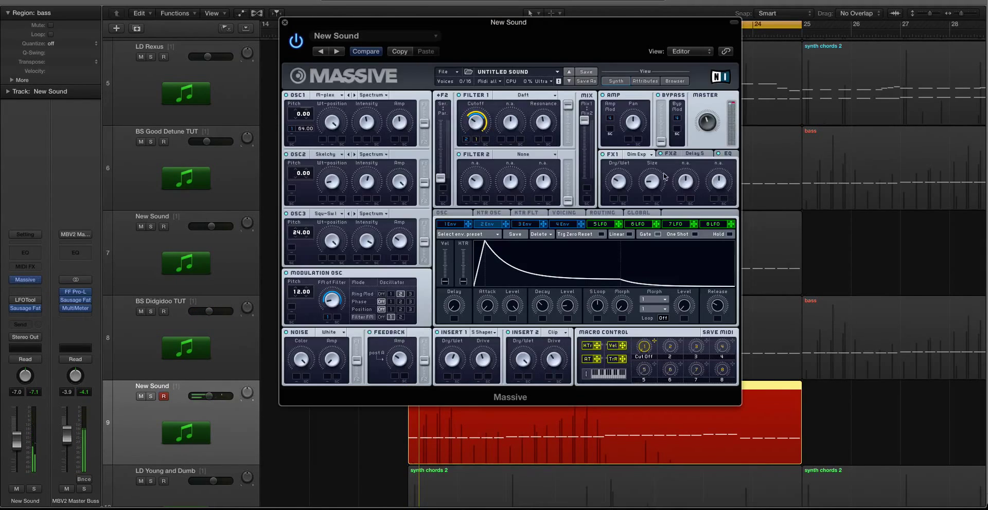
click(727, 154)
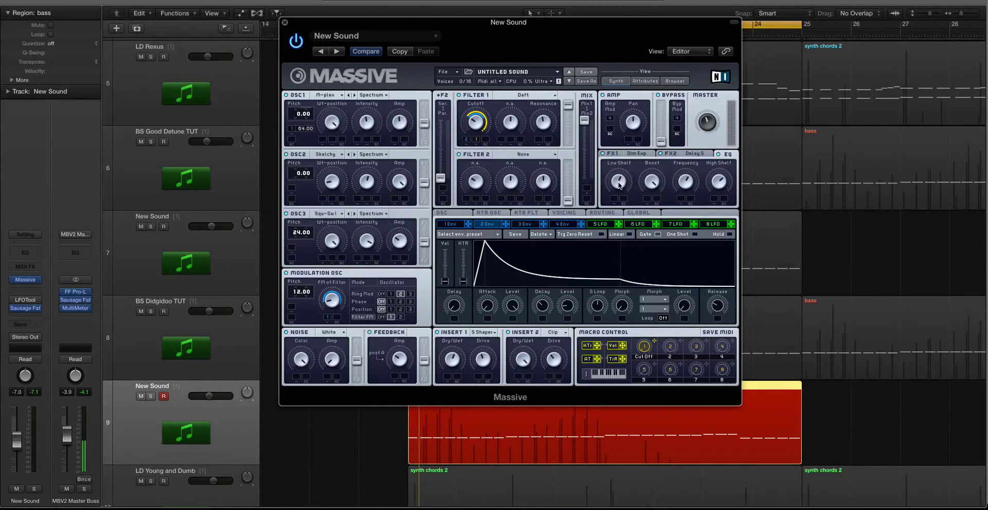
key(space)
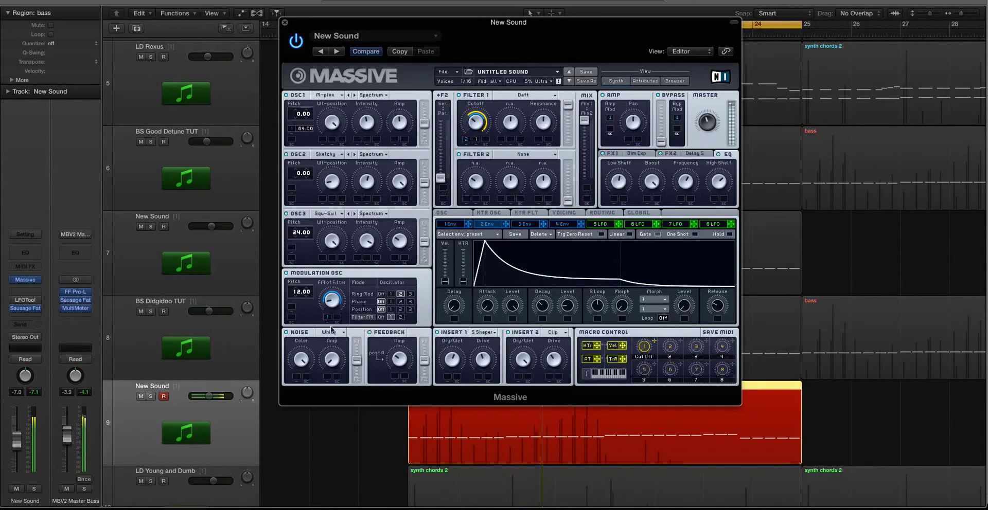
click(450, 224)
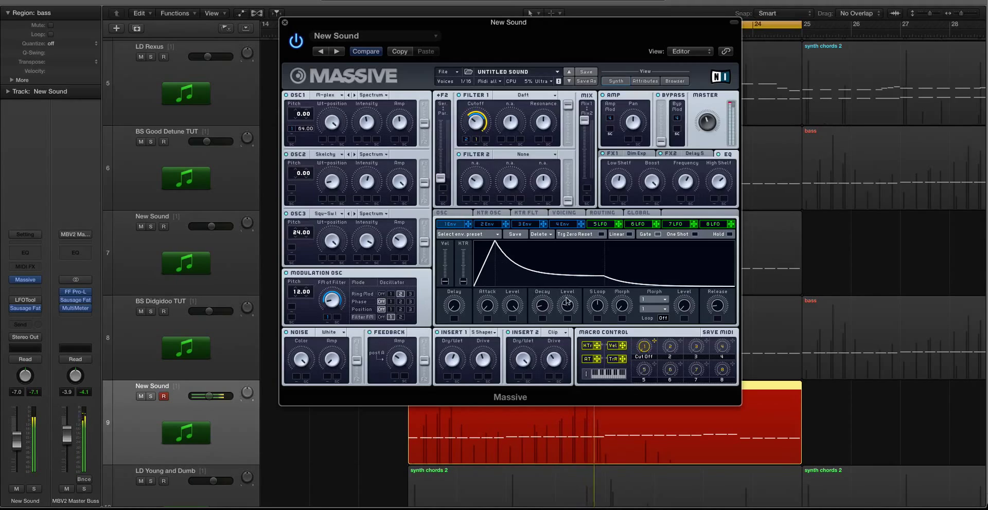
drag(567, 305, 568, 308)
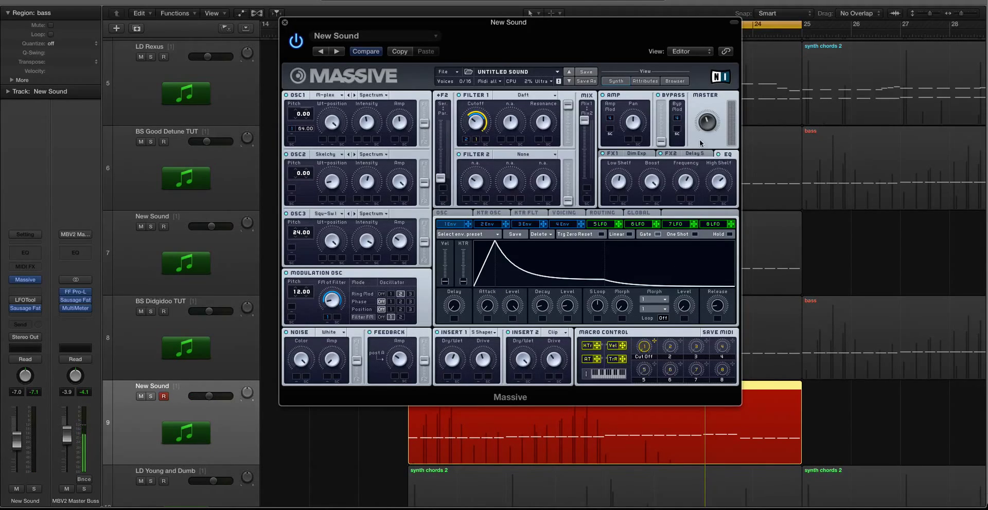
Enable LFOTool on the rebuilt bass and audition it with the BS Good Detune TUT bass, trimming that track's volume.
click(285, 23)
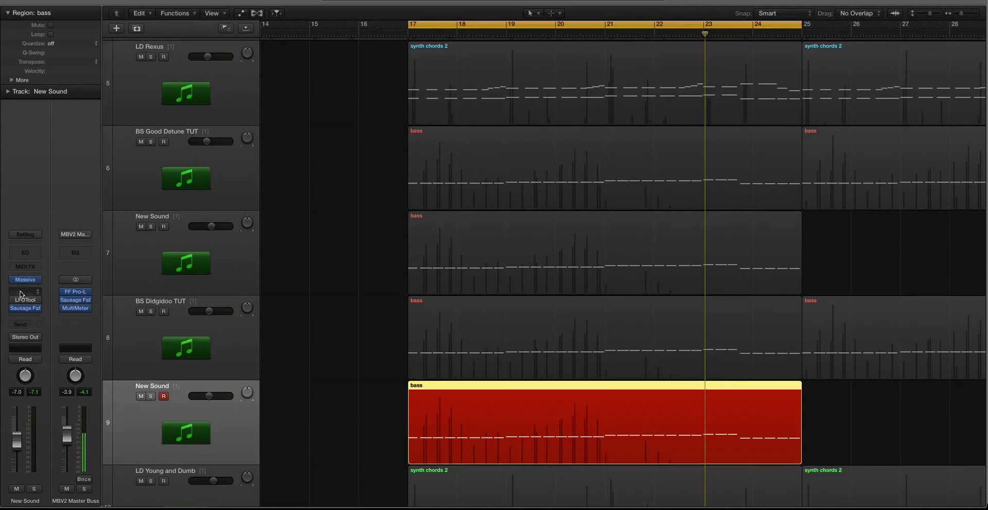
mouse_move(17, 301)
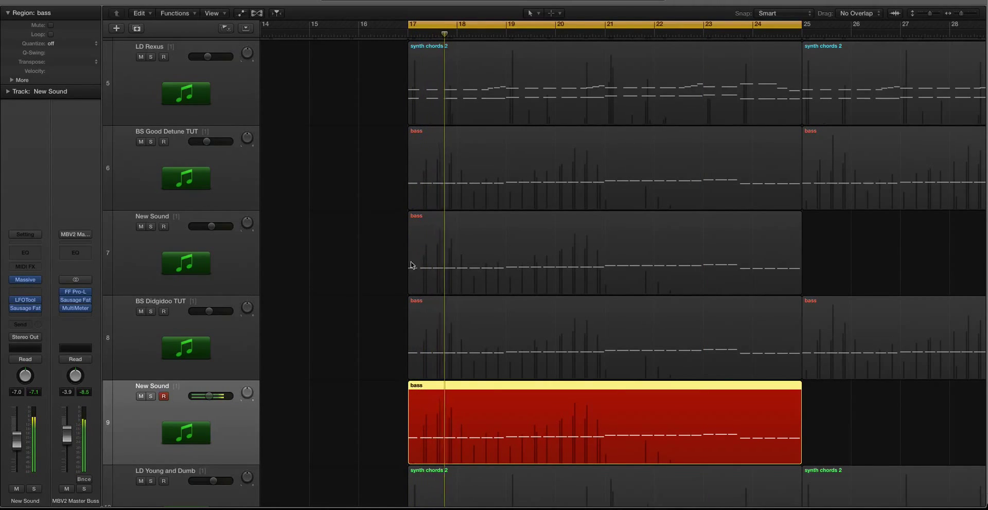
shift+click(444, 178)
key(space)
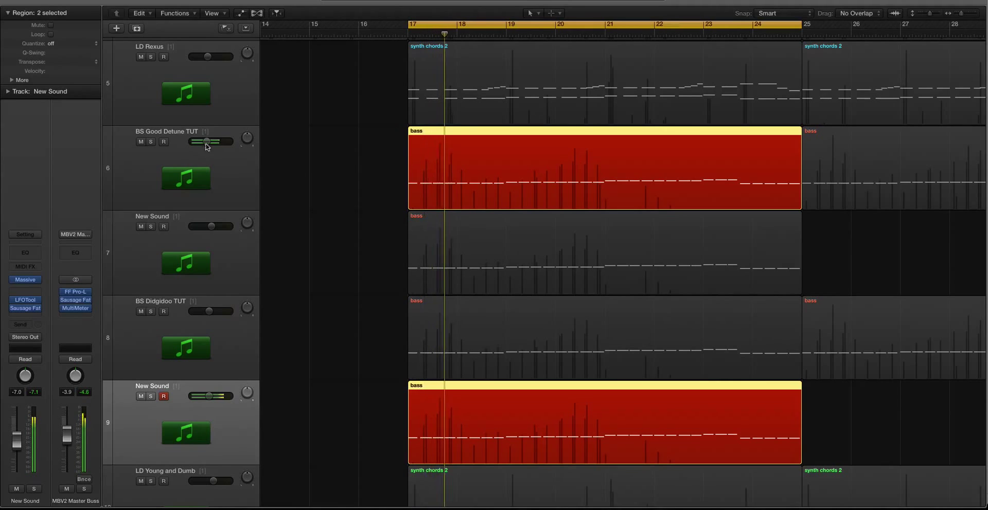
drag(207, 142, 206, 142)
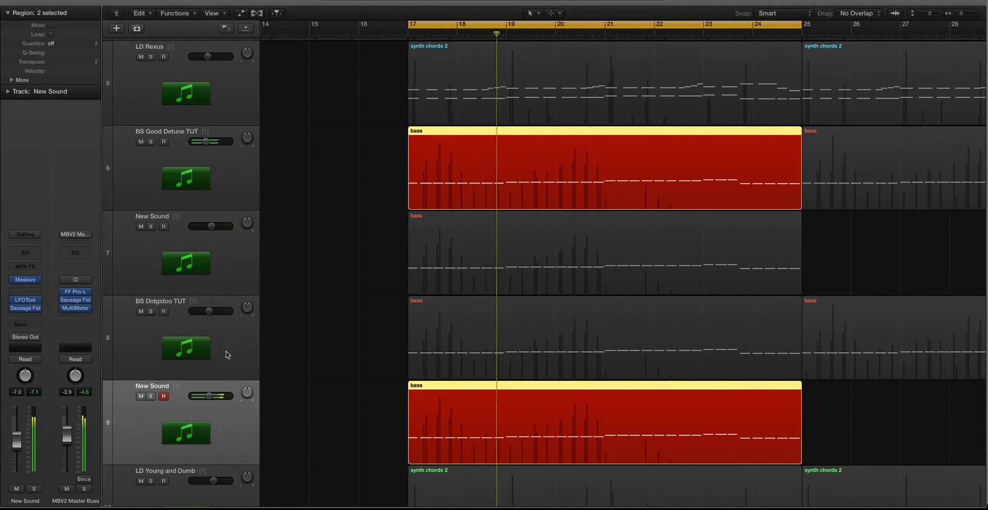
scroll(356, 297, down, 3)
scroll(356, 297, down, 3)
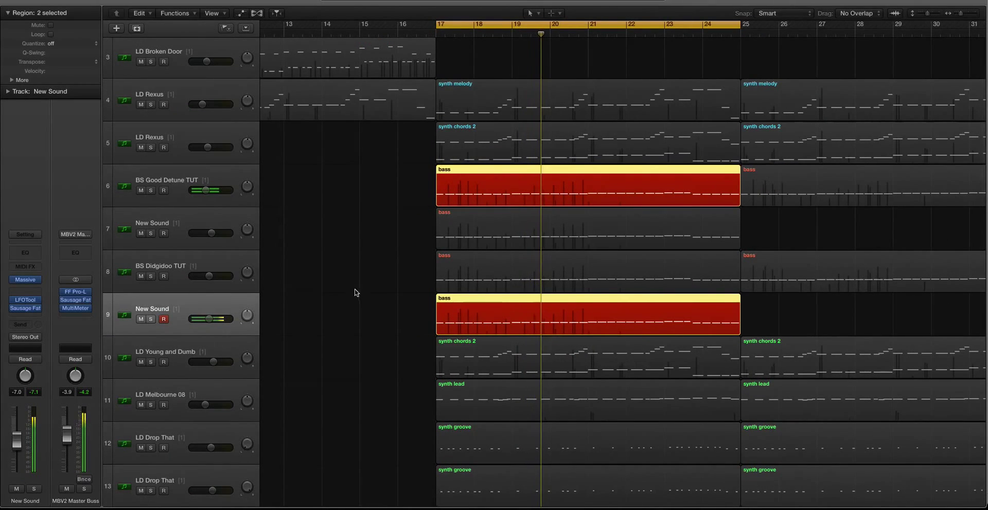
scroll(314, 216, down, 3)
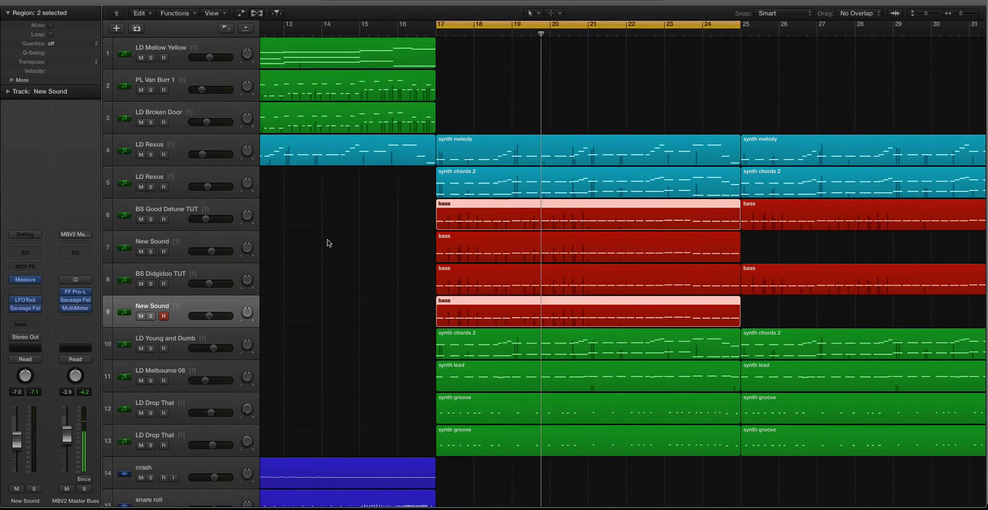
drag(387, 240, 454, 279)
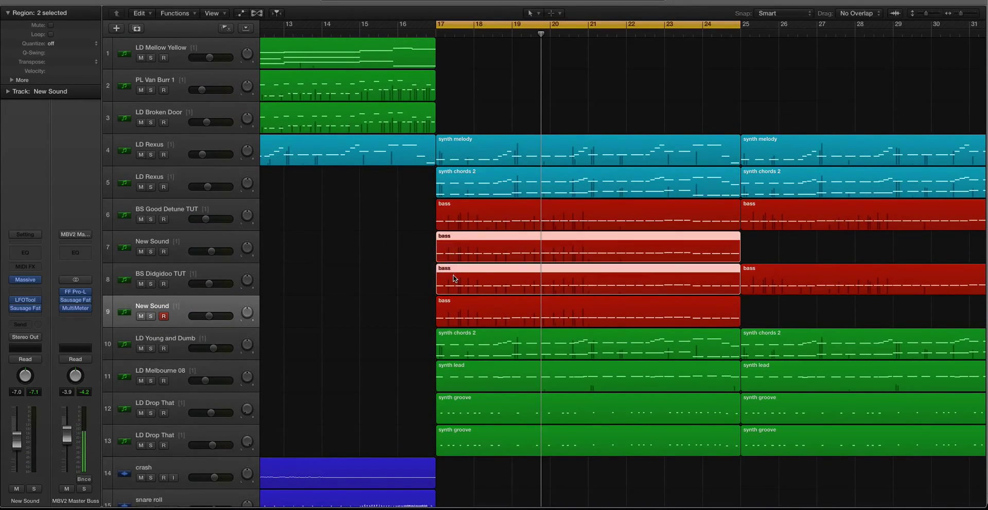
key(Delete)
key(super+z)
Delete both New Sound bass tracks, keeping the BS Good Detune TUT and BS Didgidoo TUT tracks.
click(205, 305)
key(super+BackSpace)
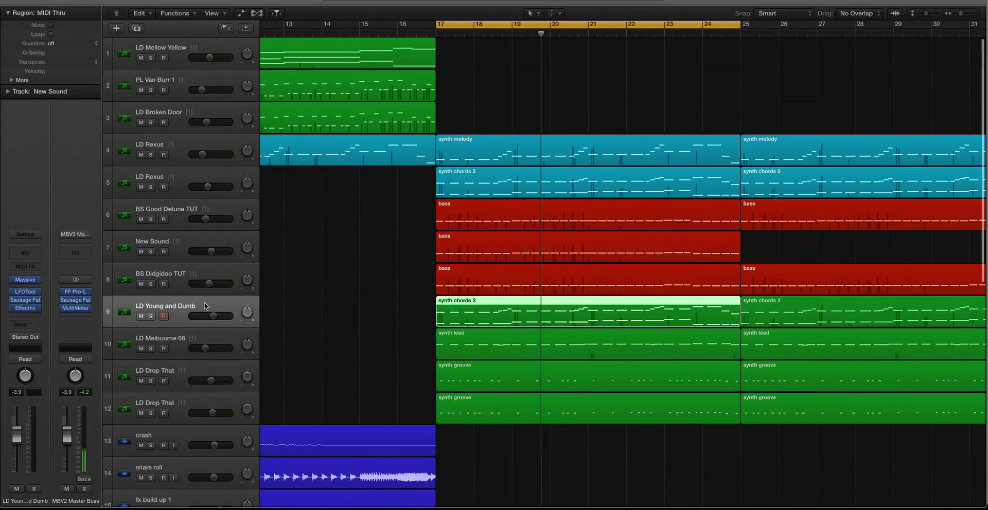
click(180, 249)
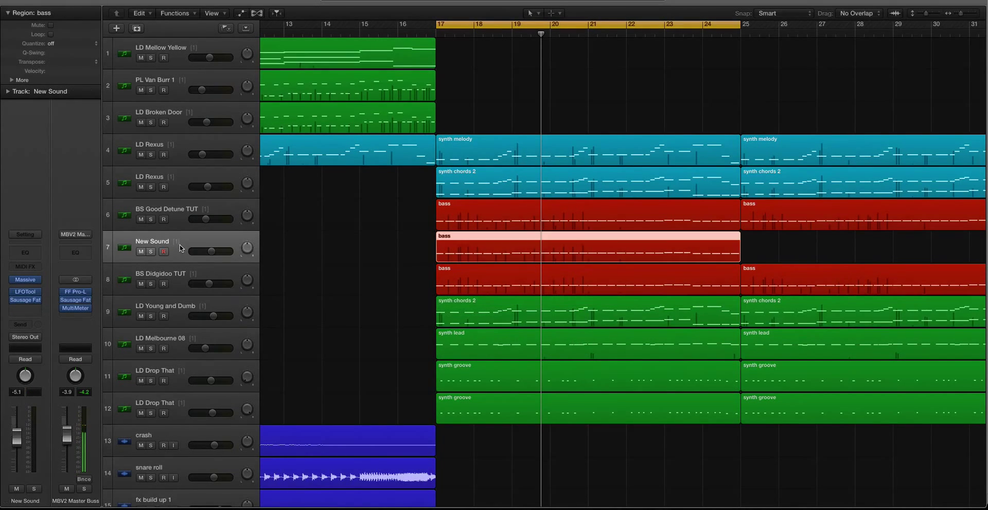
key(Delete)
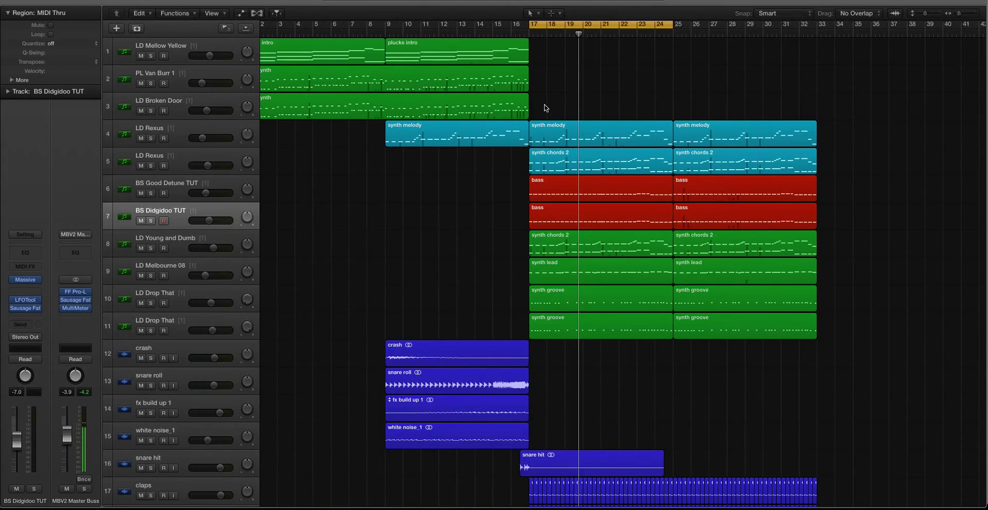
Audition the synth melody region of the first LD Rexus track in solo from bar 17.
click(181, 129)
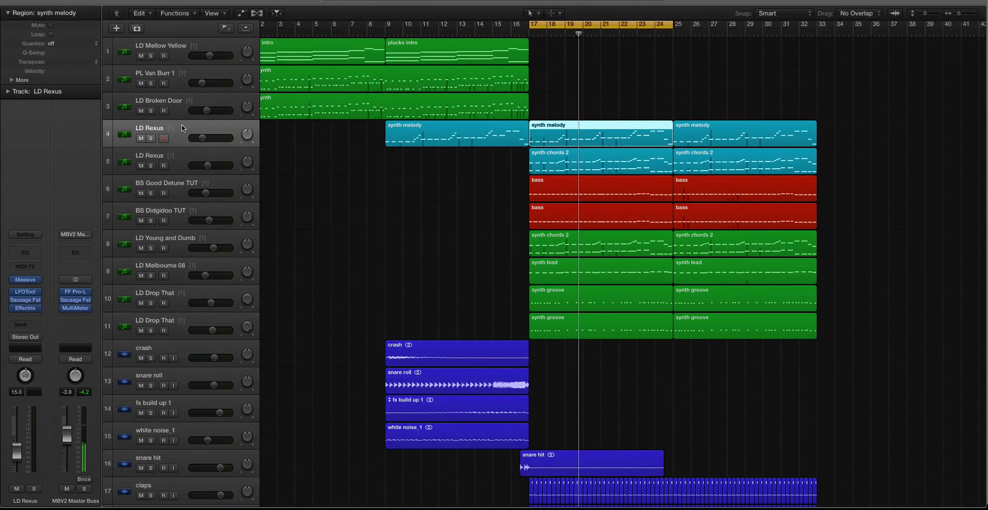
key(ctrl+s)
key(space)
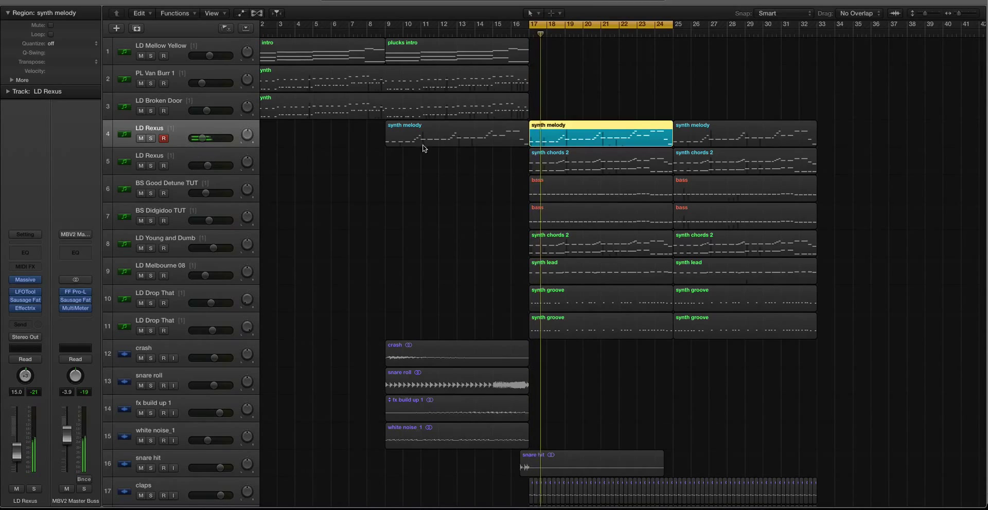
key(super+Down)
key(space)
Audition the synth chords 2 region of the second LD Rexus track in solo.
click(194, 160)
key(space)
key(super+Down)
key(super+Down)
key(super+Right)
key(super+Right)
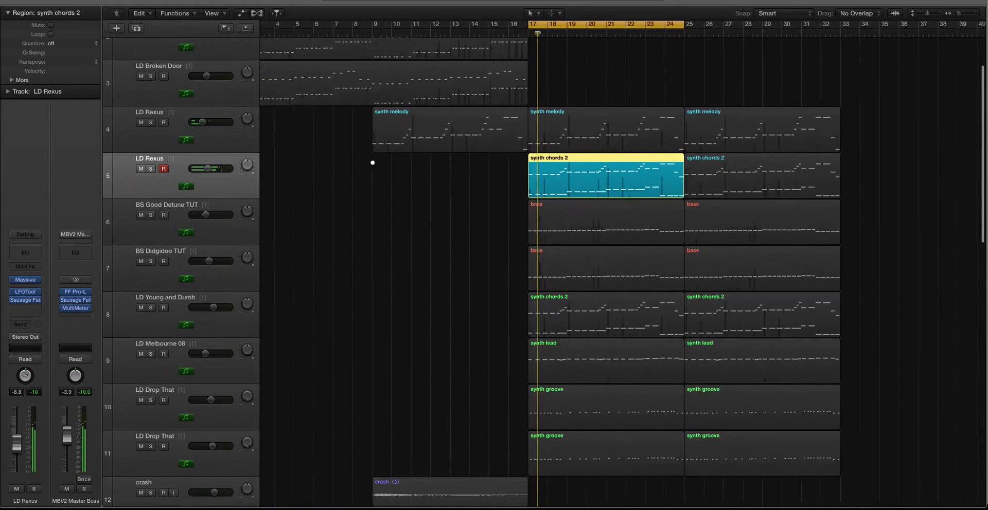
Audition the bar 17 bass regions of BS Good Detune TUT and BS Didgidoo TUT together in solo.
key(Down)
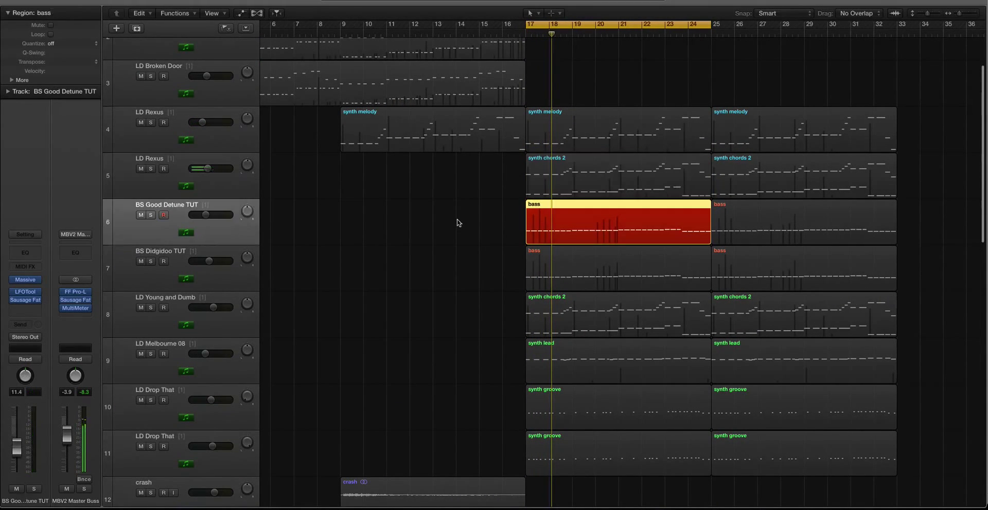
shift+click(565, 270)
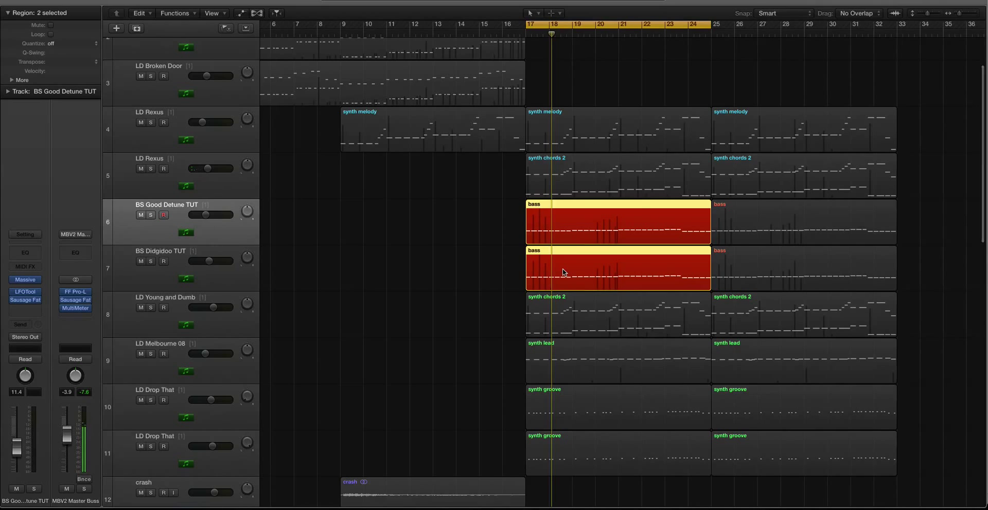
key(super+Down)
key(super+Right)
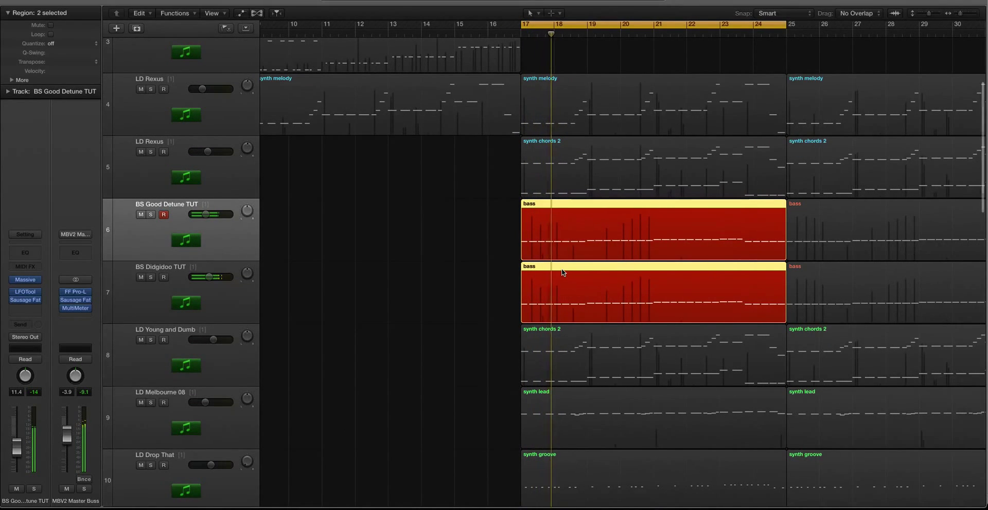
Audition the second LD Rexus track's synth chords 2 region together with both basses from bar 17, then clear the selection and stop soloing.
shift+click(551, 166)
key(space)
key(super+Down)
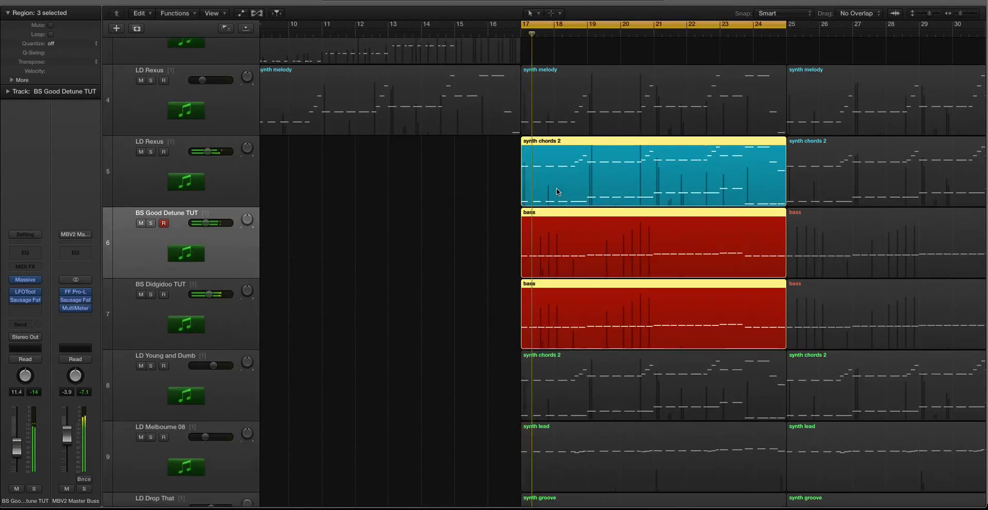
click(388, 238)
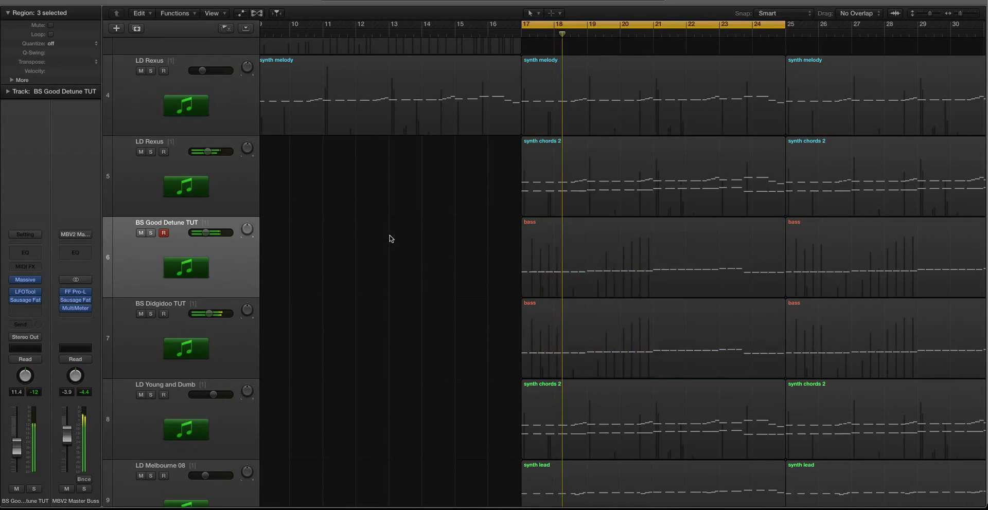
key(super+Up)
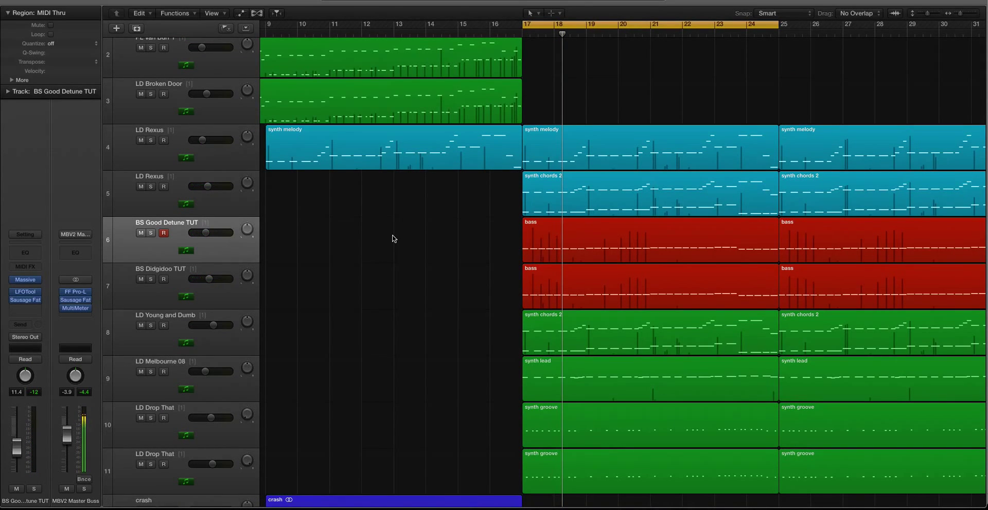